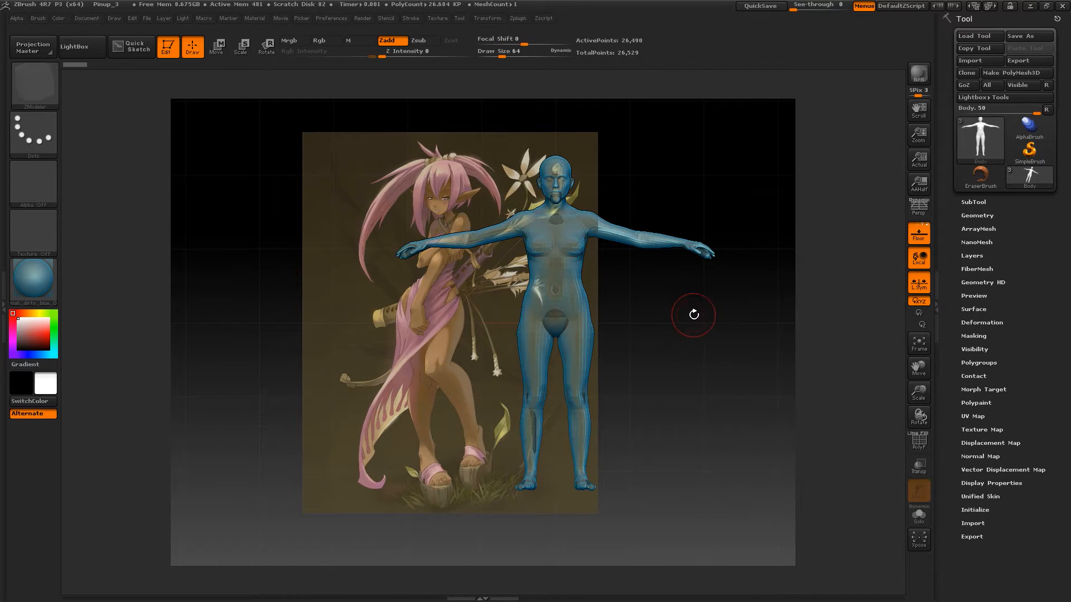
Examine the Body entry in the model's subtool list
left_click(974, 202)
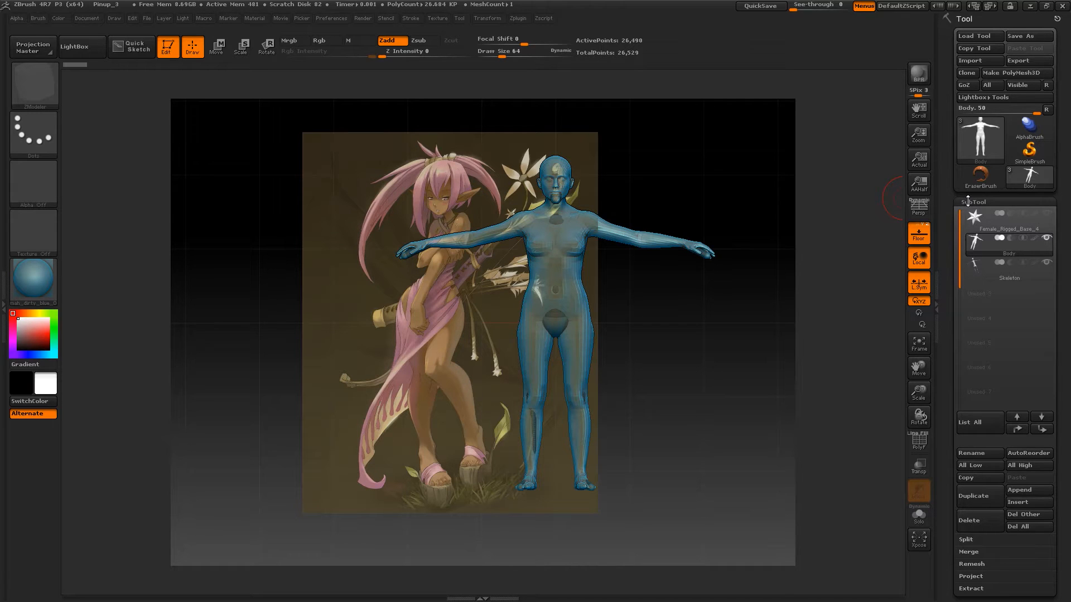
mouse_move(996, 247)
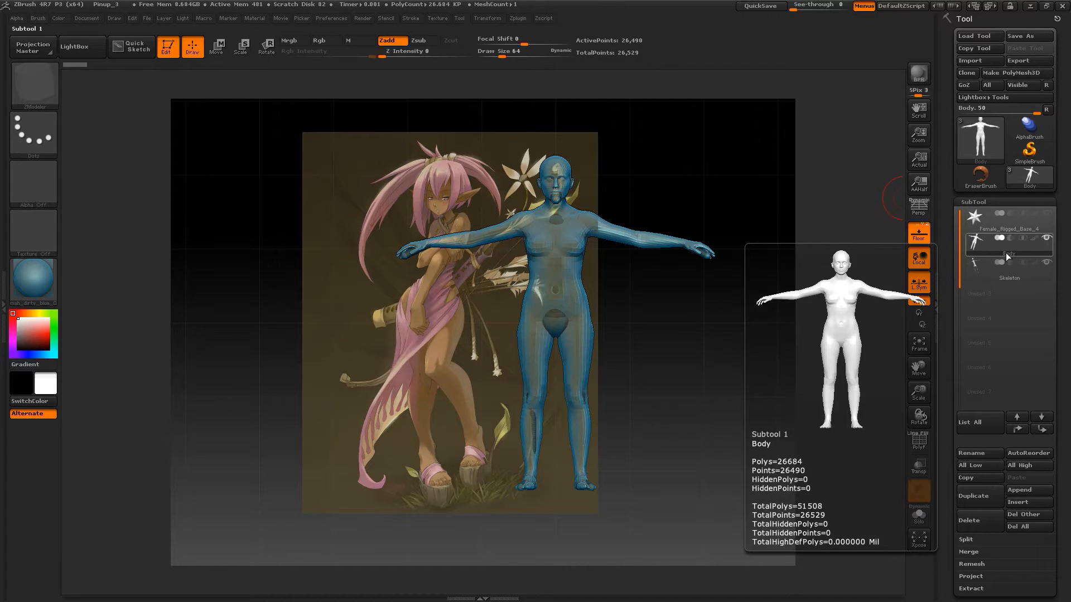
left_click(972, 202)
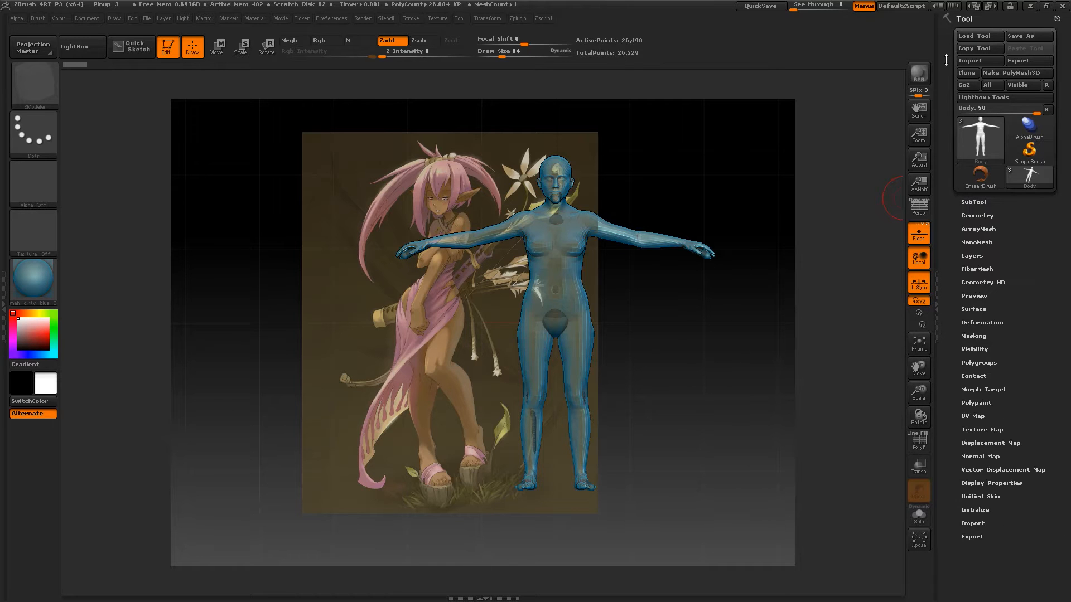
Dock the Zplugin palette in the side tray and create a Transpose Master TPoseMesh with ZSphere Rig enabled
left_click(964, 19)
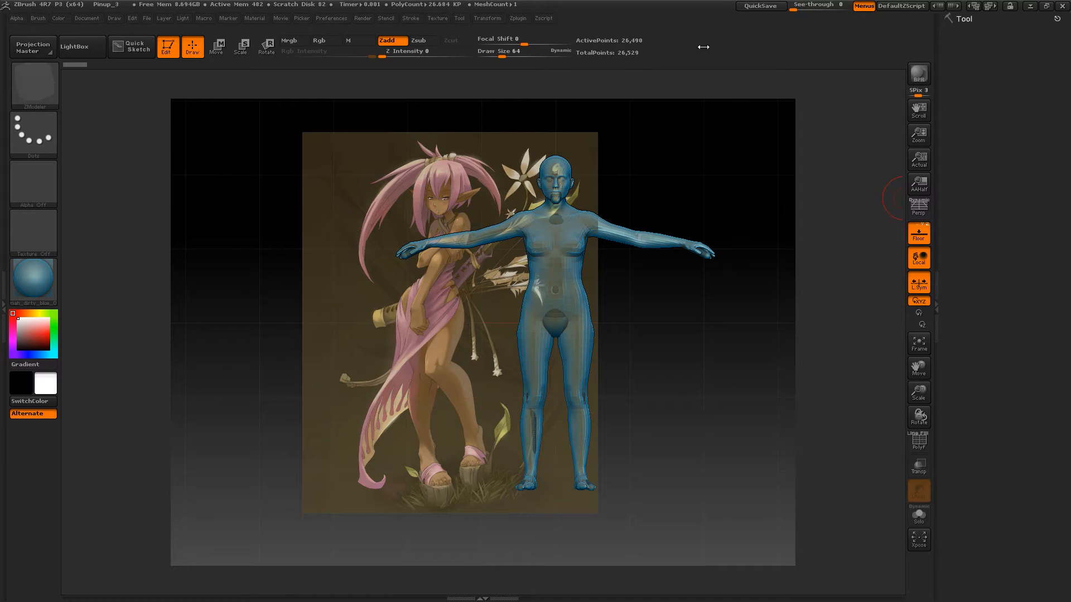
left_click(513, 18)
left_click(560, 239)
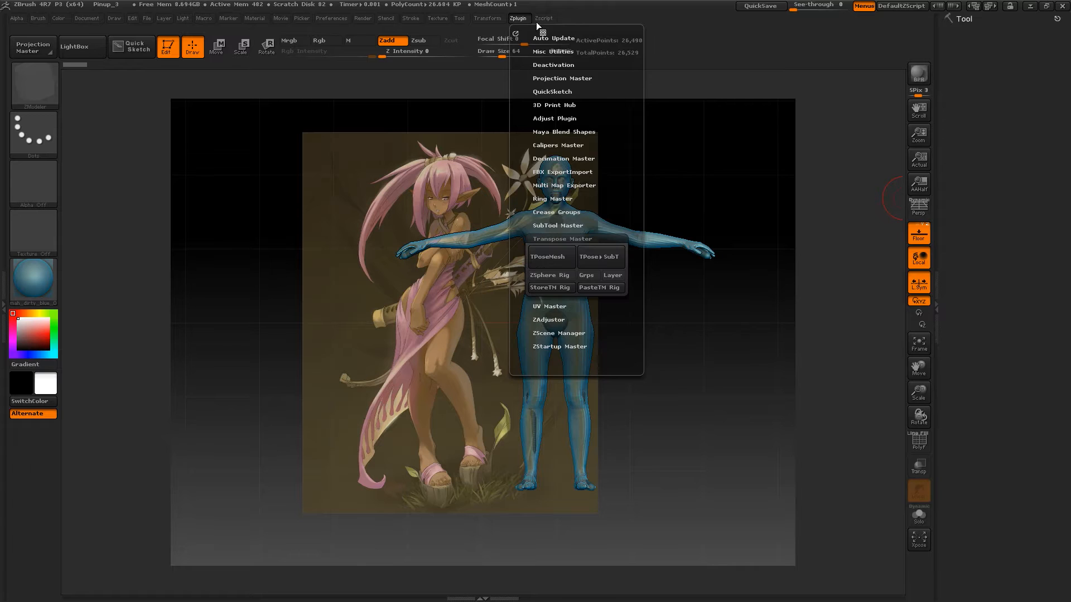
left_click_drag(525, 35, 992, 55)
left_click(975, 286)
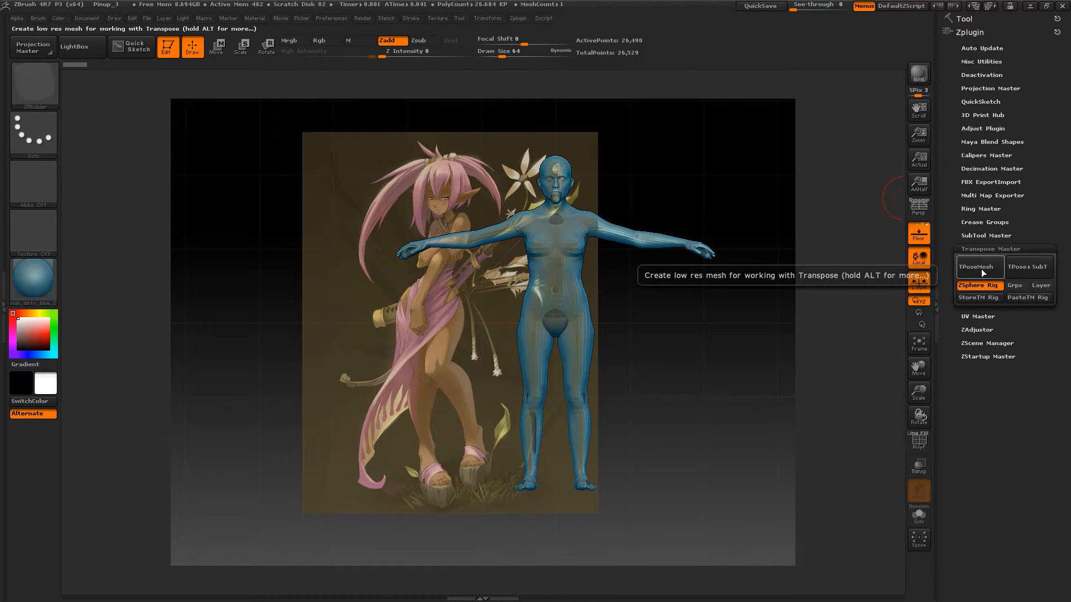
left_click(982, 269)
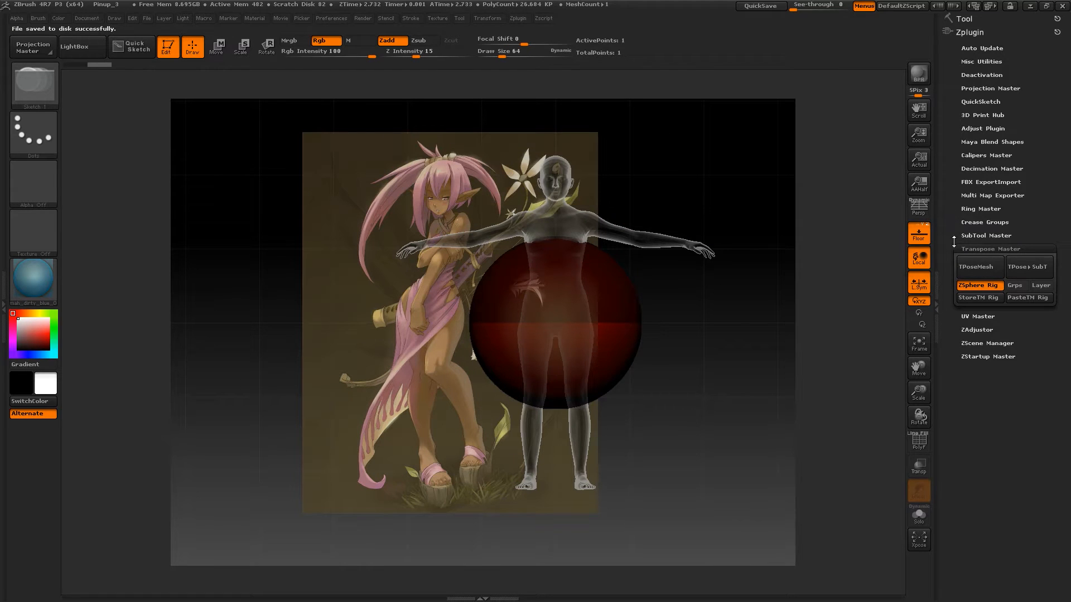
Inspect the tools generated by Transpose Master, switching between TPose1_Body, ZSphere and ZRig#1_Body
left_click(977, 32)
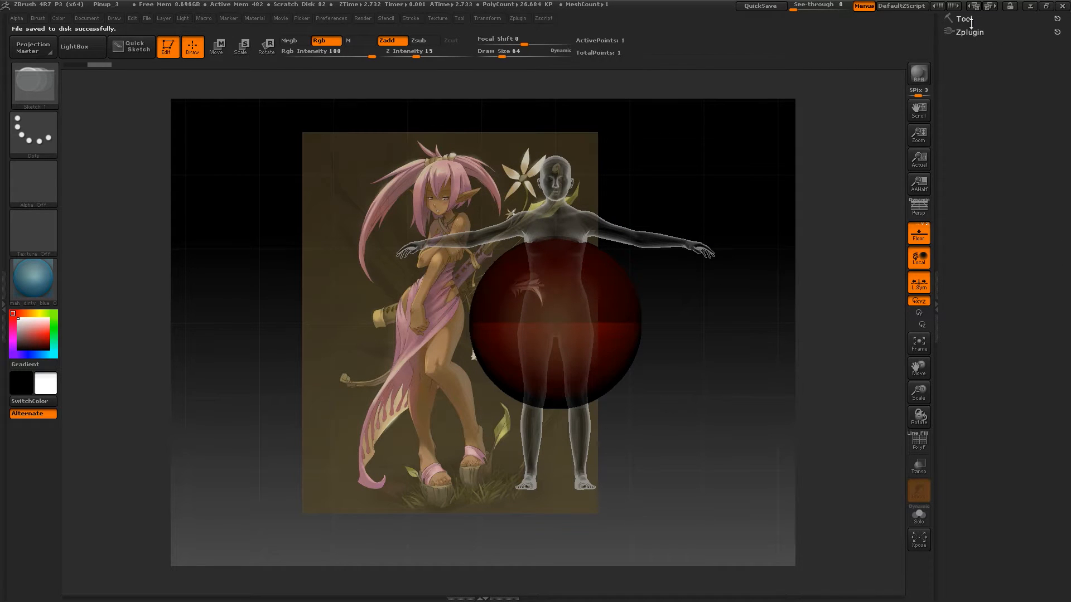
left_click(971, 20)
mouse_move(1037, 186)
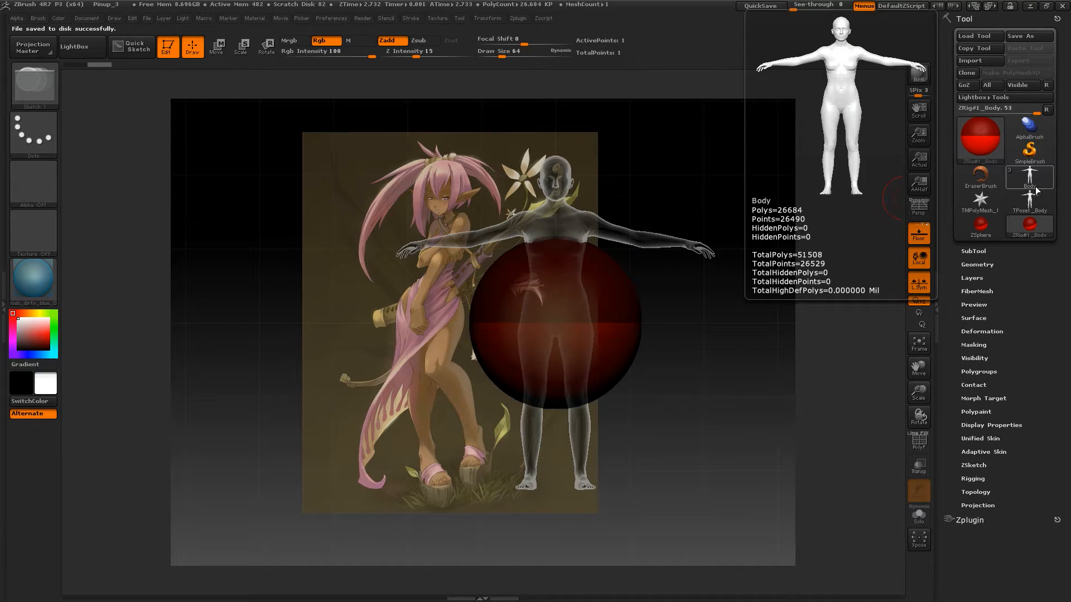
left_click(974, 251)
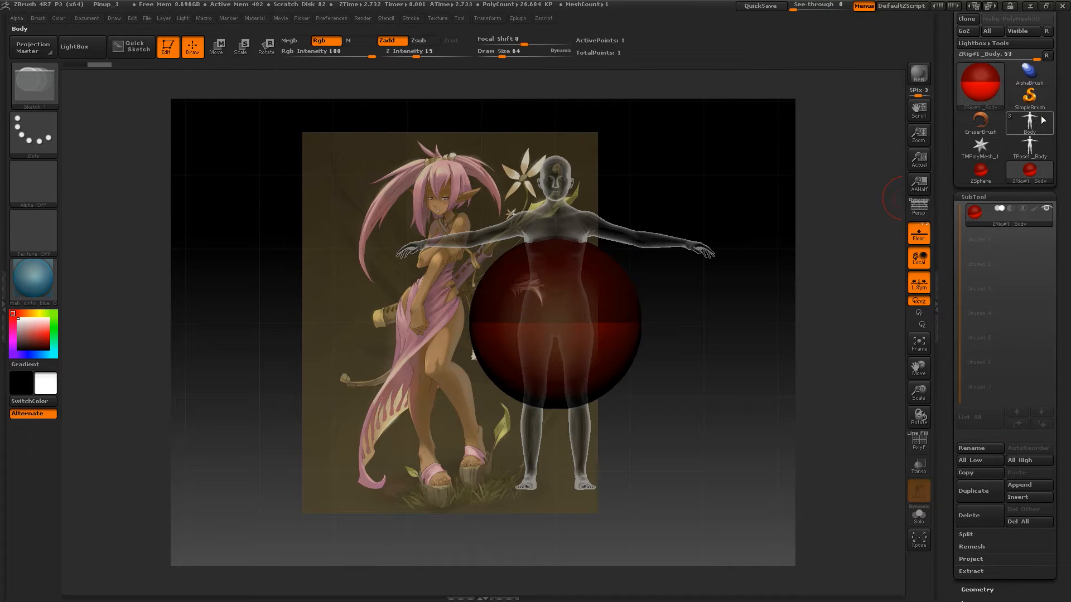
left_click(1029, 146)
mouse_move(1030, 146)
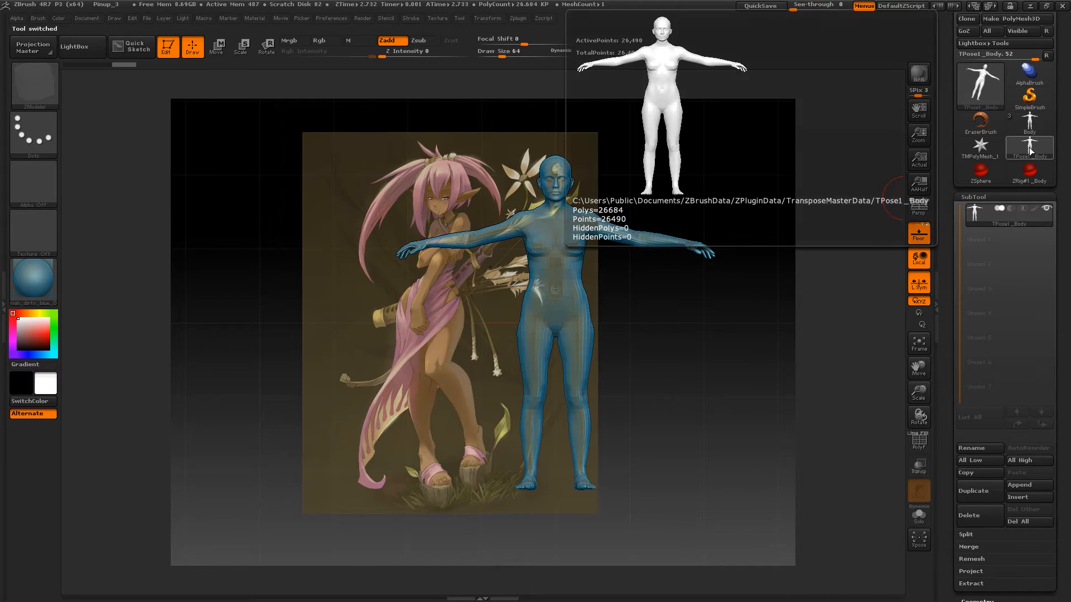
mouse_move(991, 151)
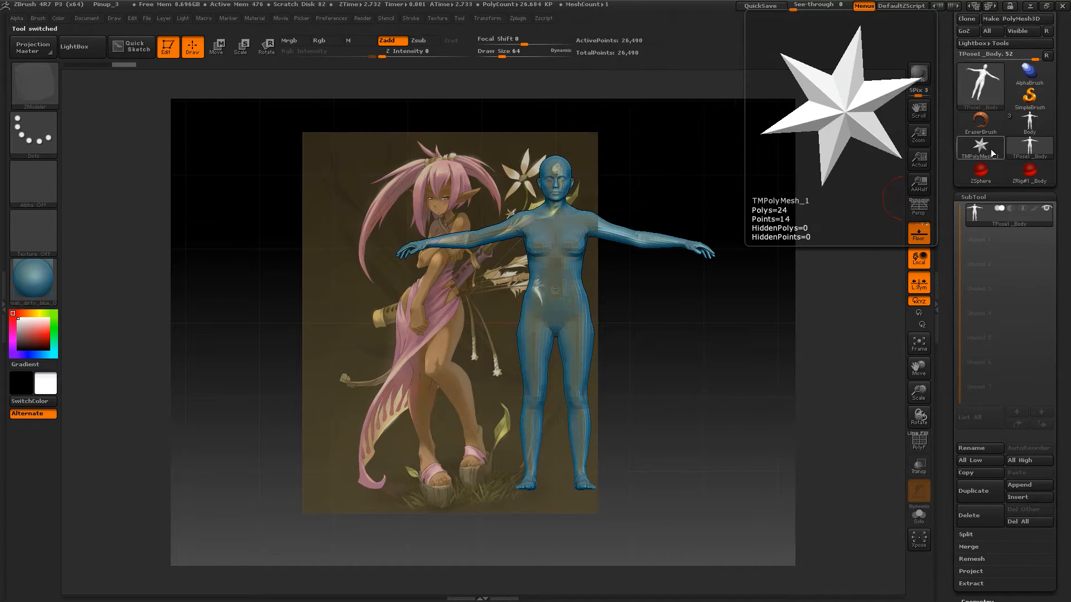
left_click(981, 170)
mouse_move(1037, 177)
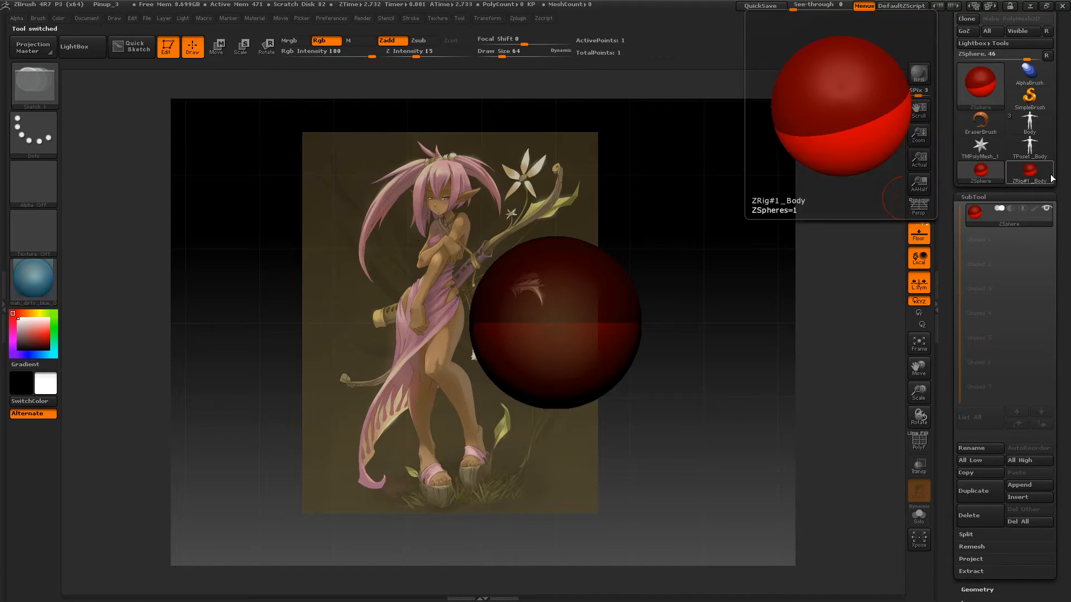
left_click(1036, 175)
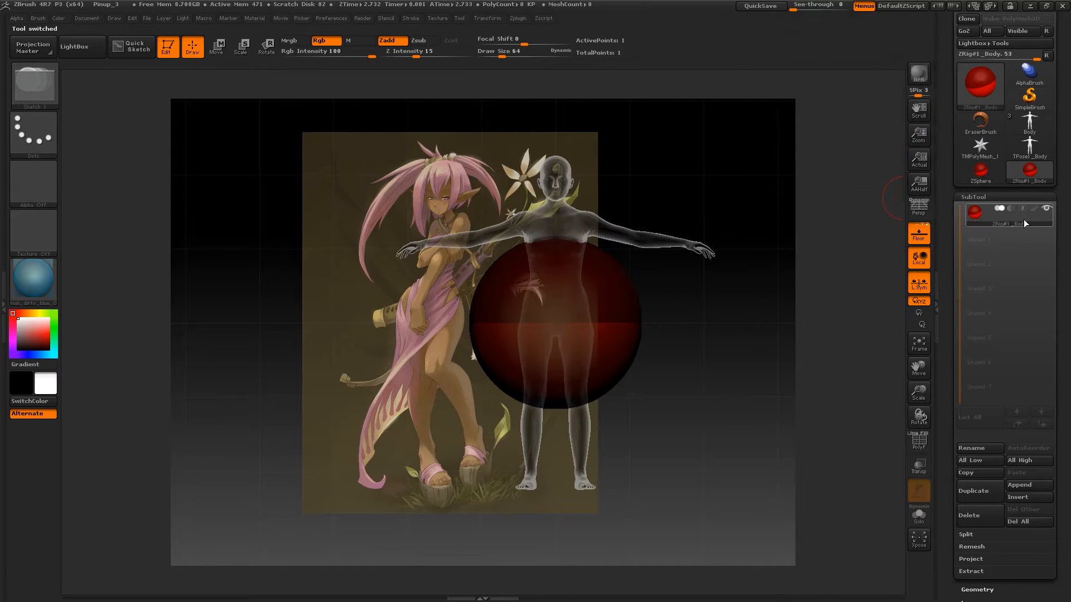
mouse_move(1001, 226)
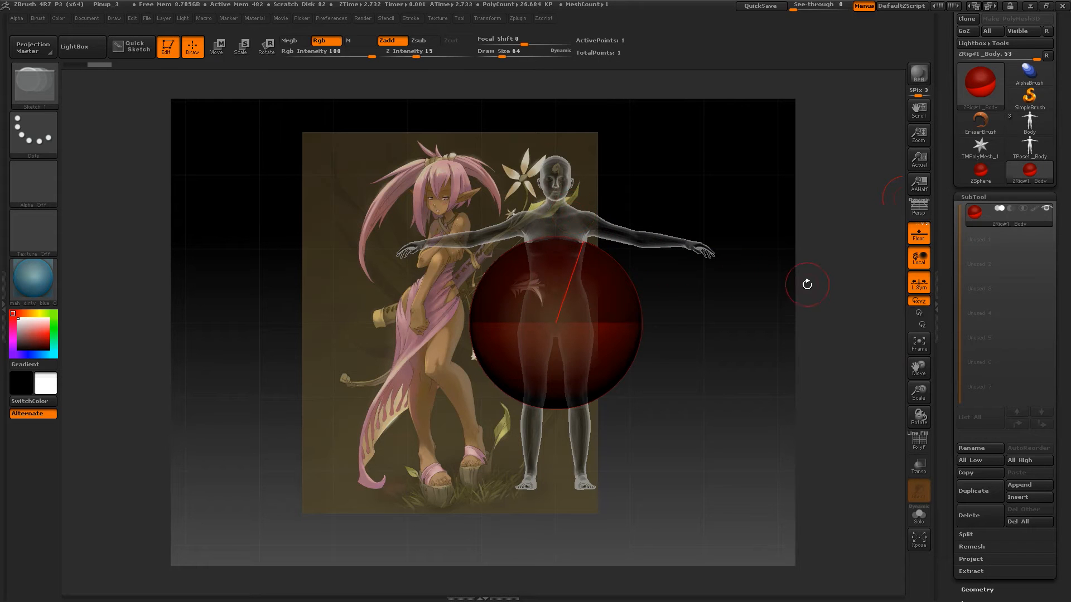
left_click_drag(826, 295, 793, 304, "alt")
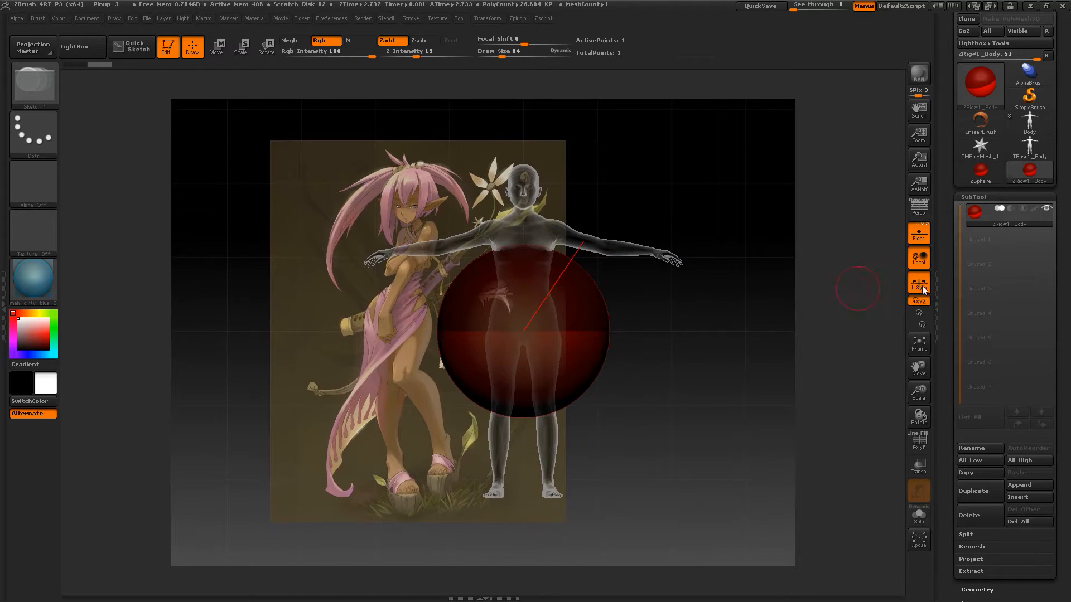
mouse_move(1038, 178)
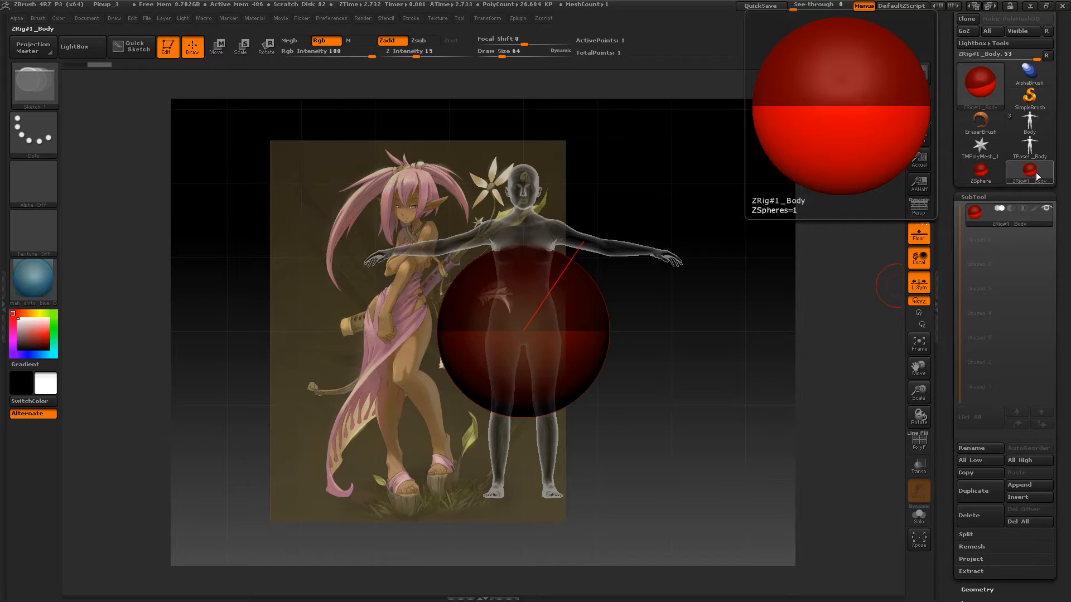
Return to the original Body tool and isolate its Skeleton subtool with Solo
left_click(1038, 129)
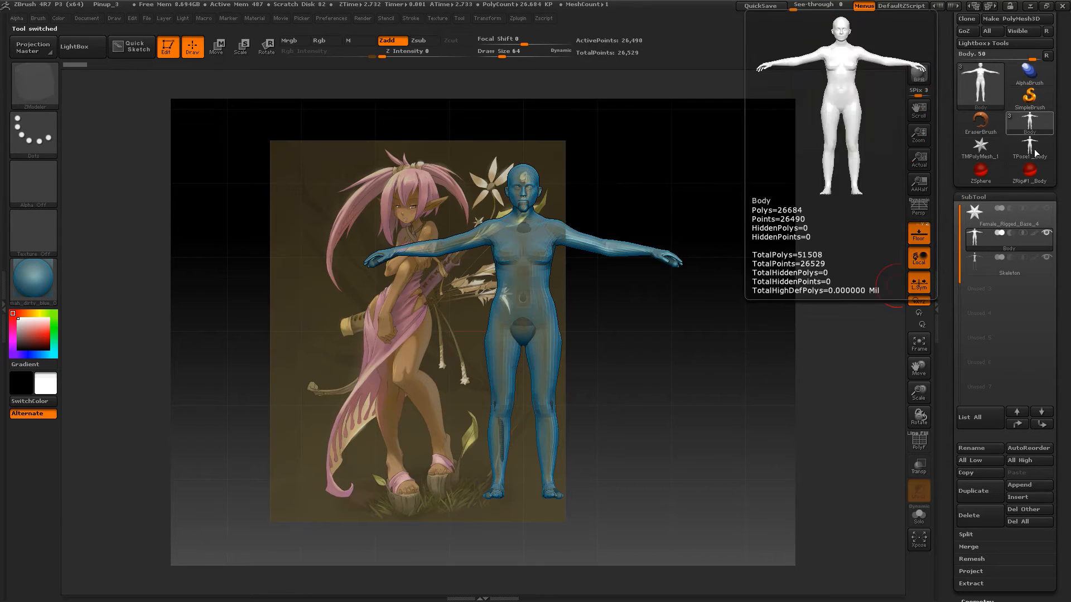
mouse_move(1037, 159)
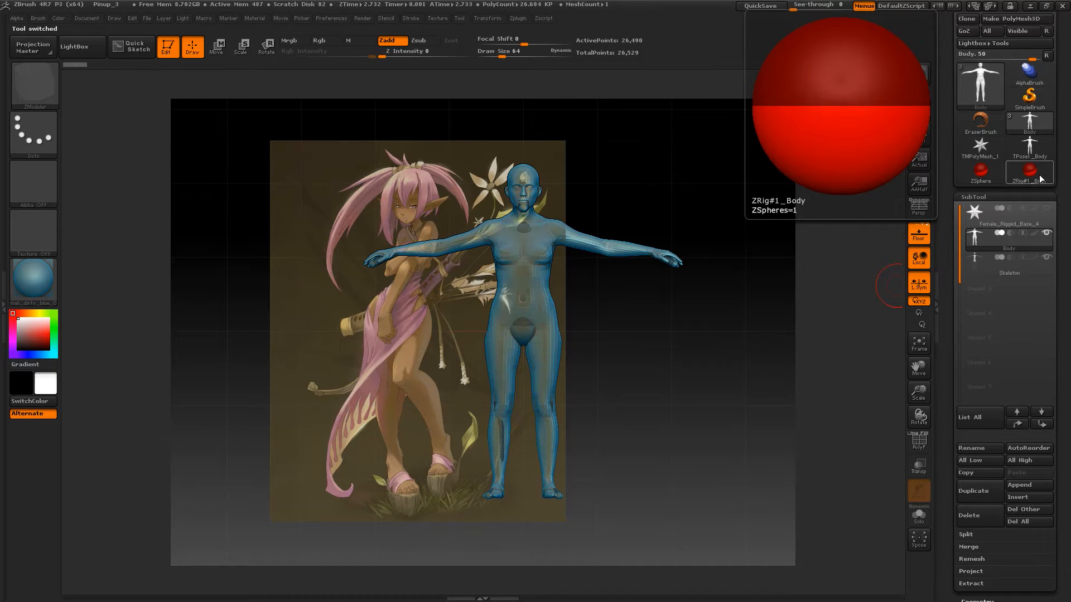
left_click(1016, 272)
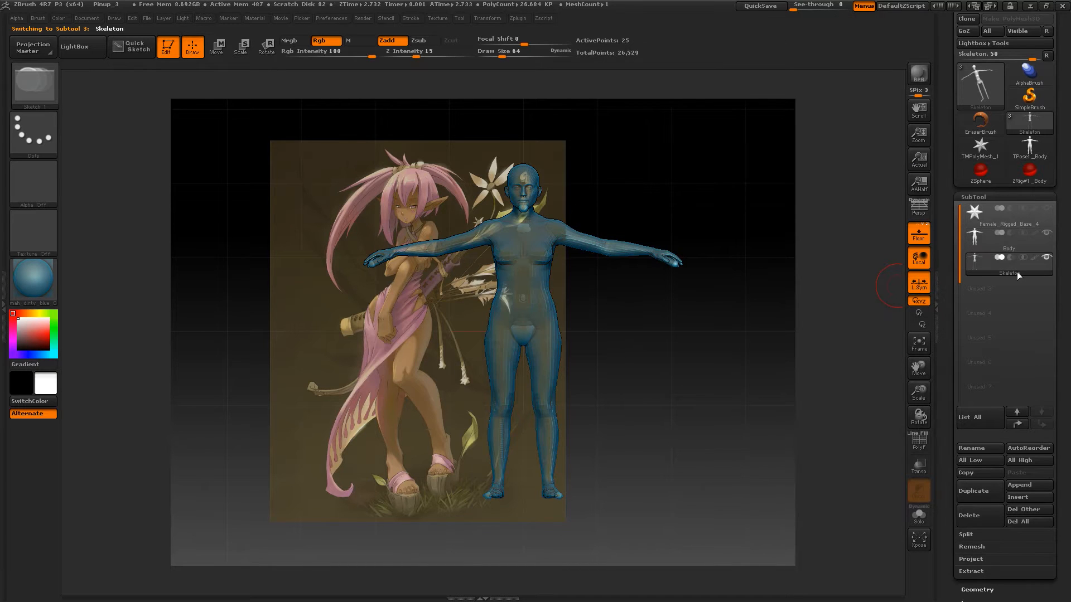
left_click(918, 515)
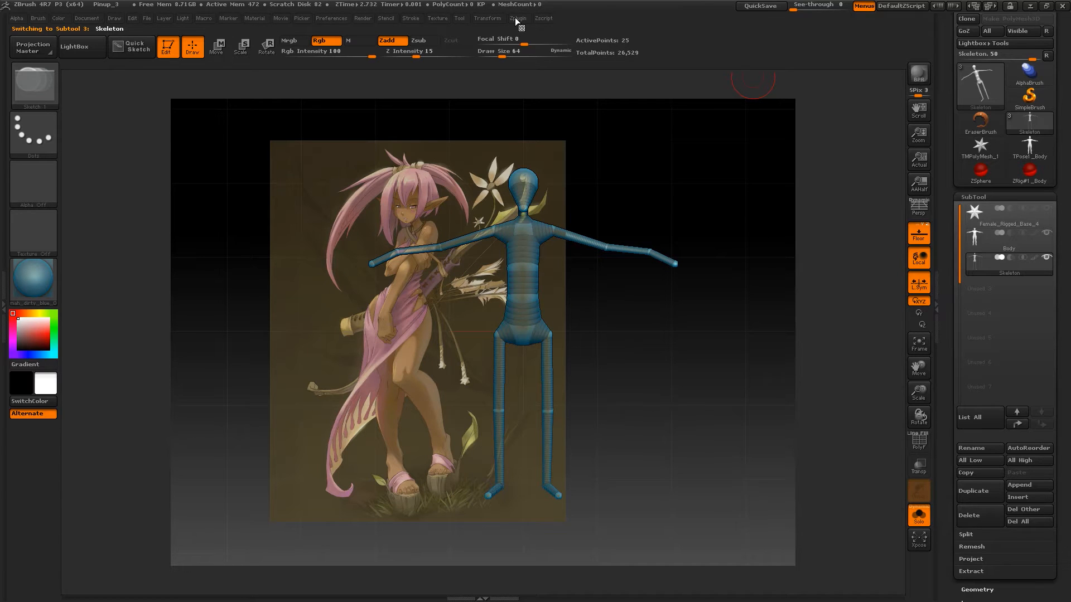
Store the Skeleton subtool's ZSphere rig with Transpose Master's StoreTM Rig
left_click(633, 8)
left_click_drag(948, 58, 944, 141)
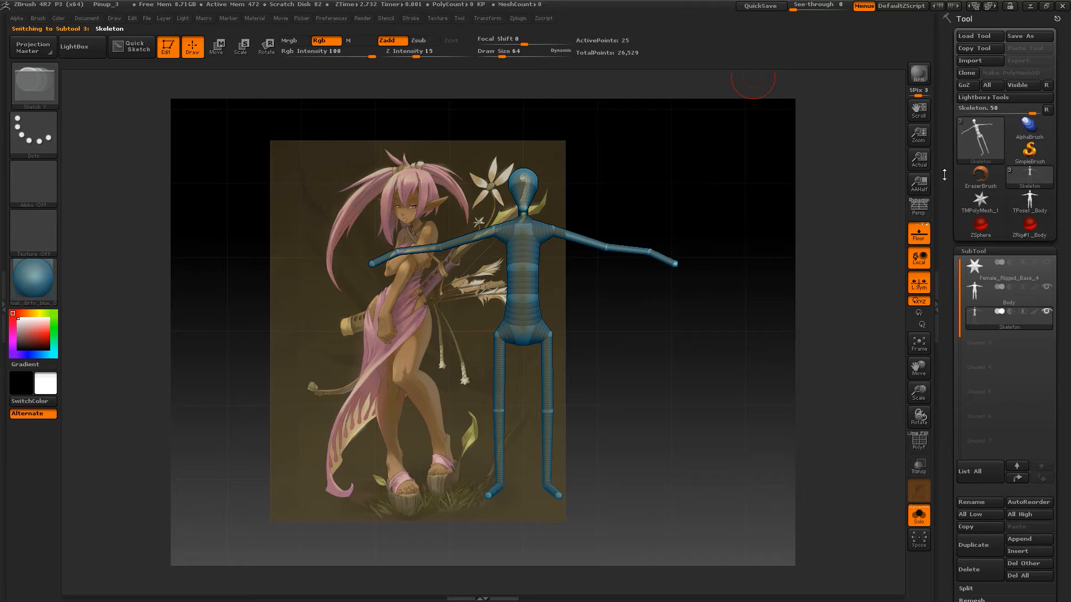
left_click(971, 18)
left_click(972, 32)
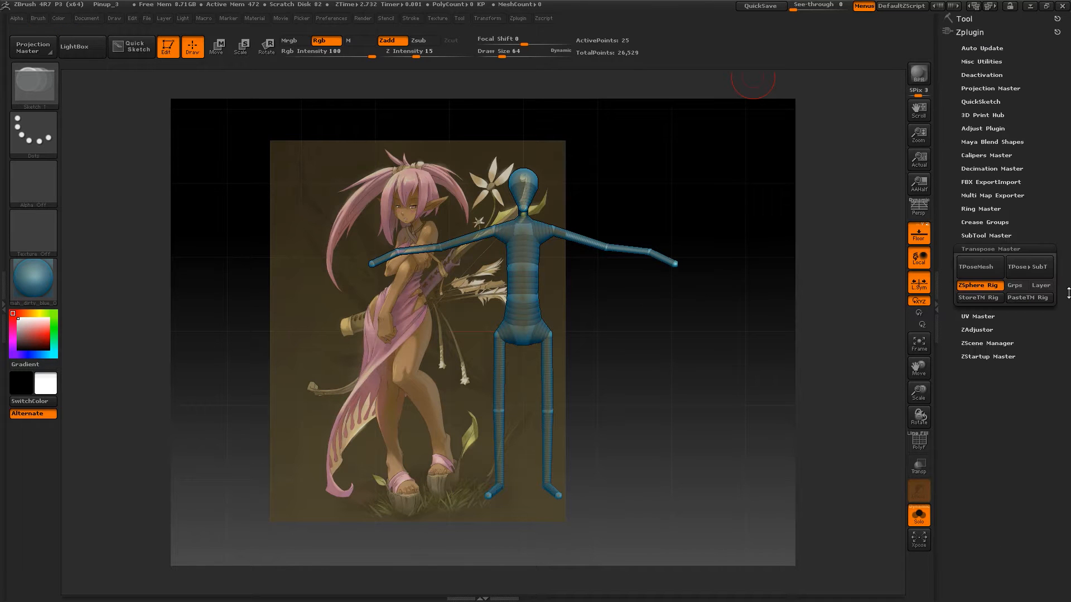
left_click(982, 297)
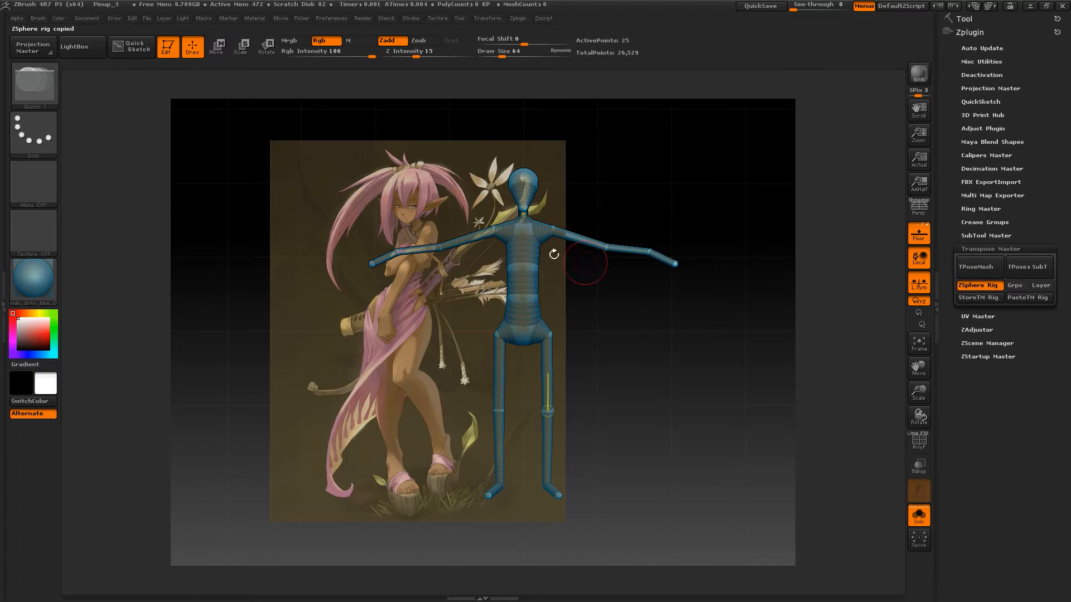
Switch to the ZRig#1_Body tool and turn off Solo
left_click(971, 32)
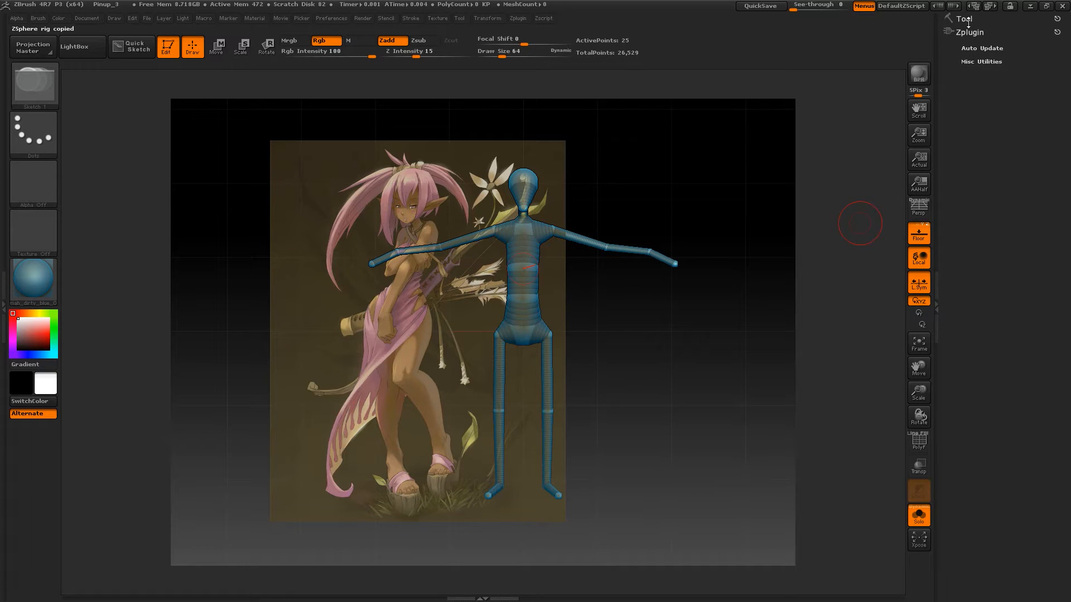
left_click(960, 18)
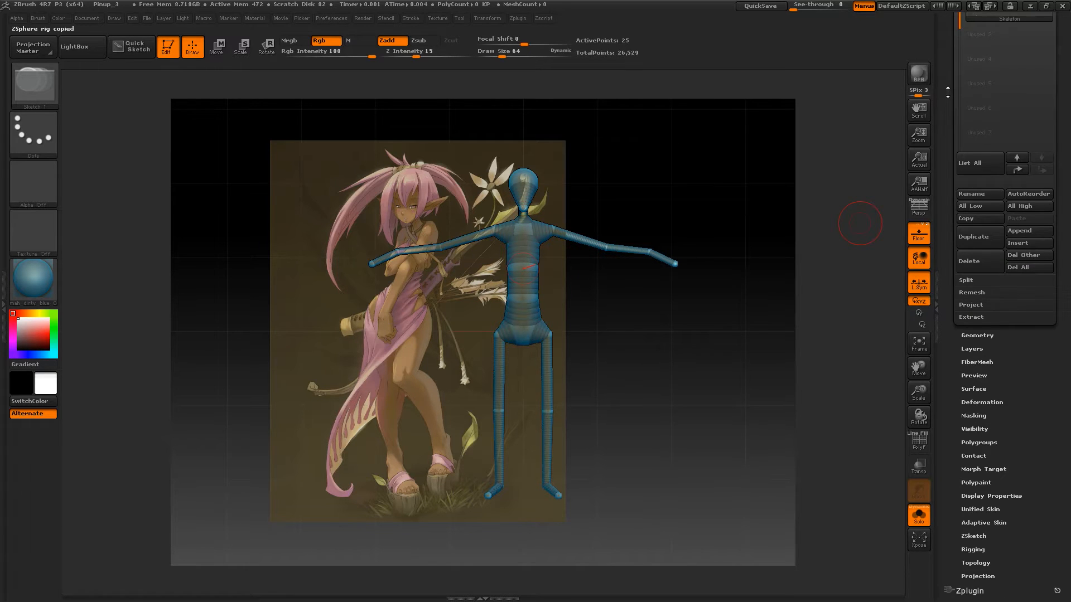
left_click_drag(947, 92, 955, 201)
mouse_move(1039, 234)
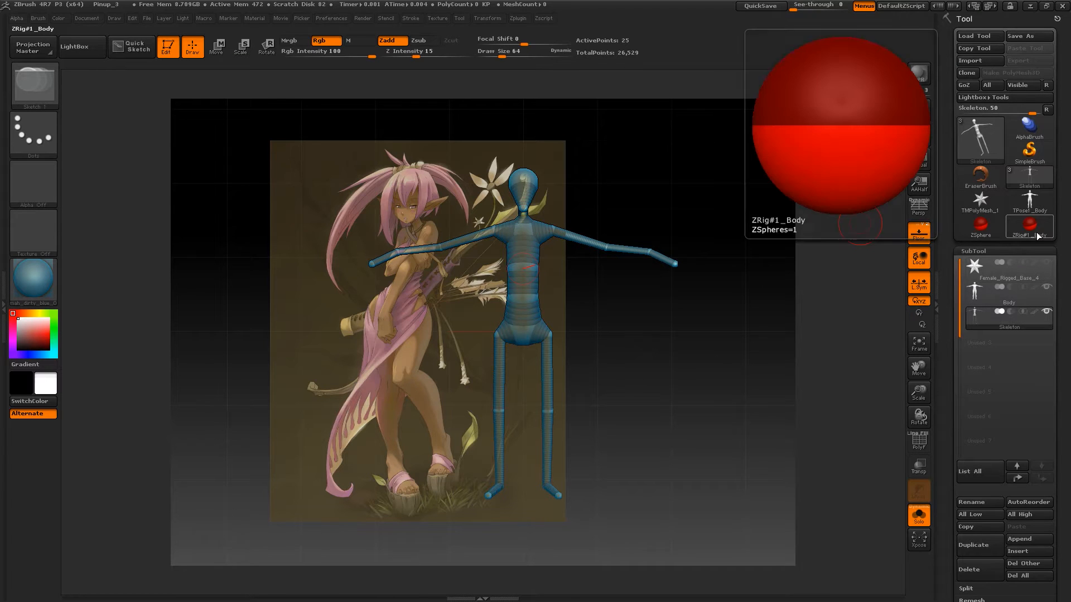
left_click(1037, 237)
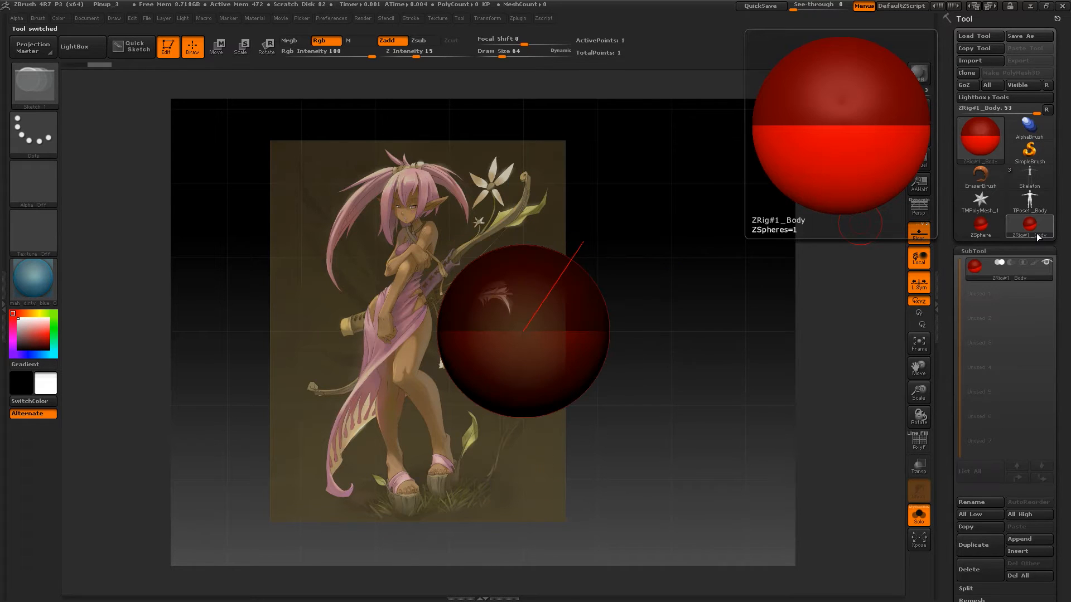
left_click(923, 520)
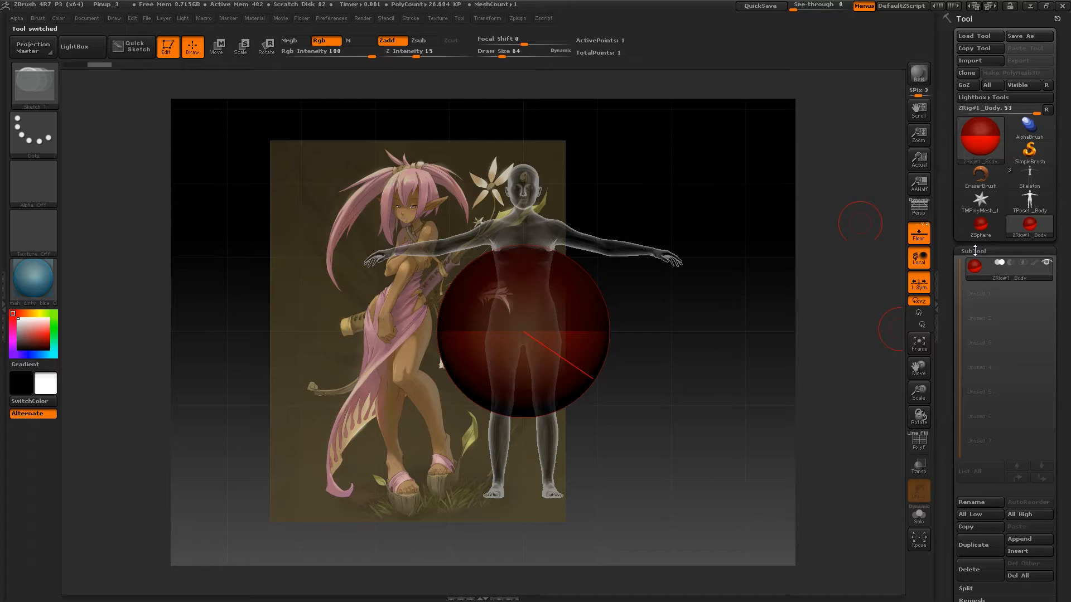
Paste the stored skeleton rig into the ZRig#1_Body tool with Transpose Master's PasteTM Rig
left_click(960, 20)
left_click(974, 31)
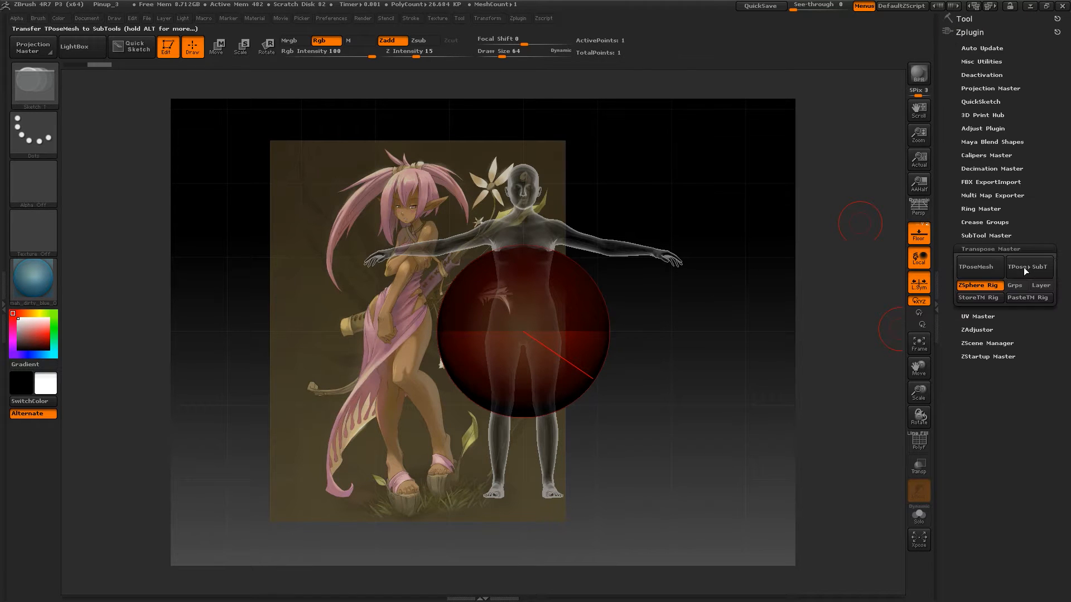
left_click(1029, 298)
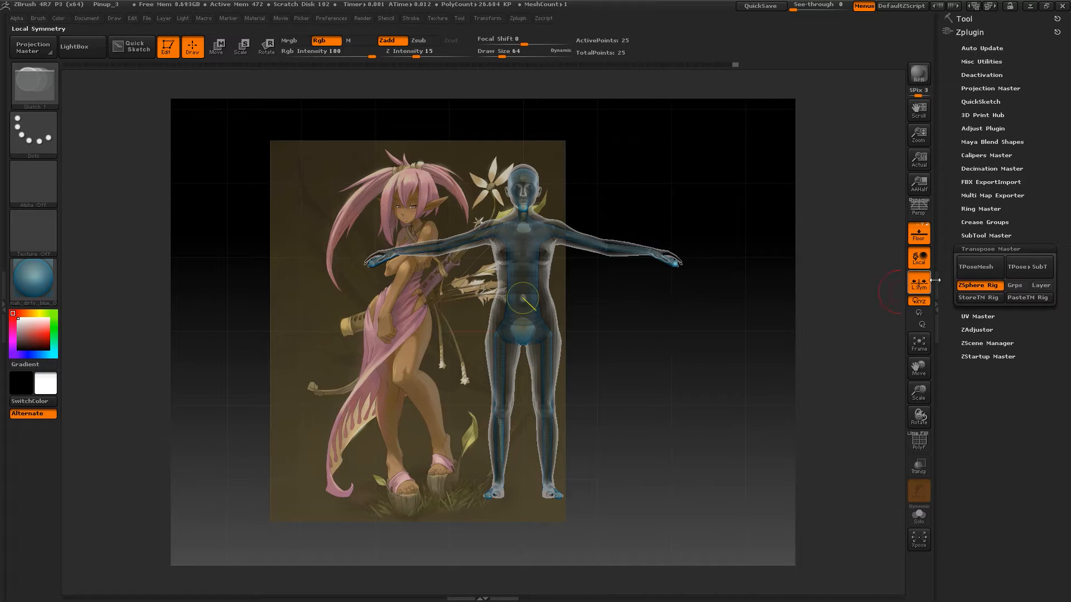
Bind the body mesh to the pasted ZSphere rig with Bind Mesh in the Rigging settings
left_click(981, 248)
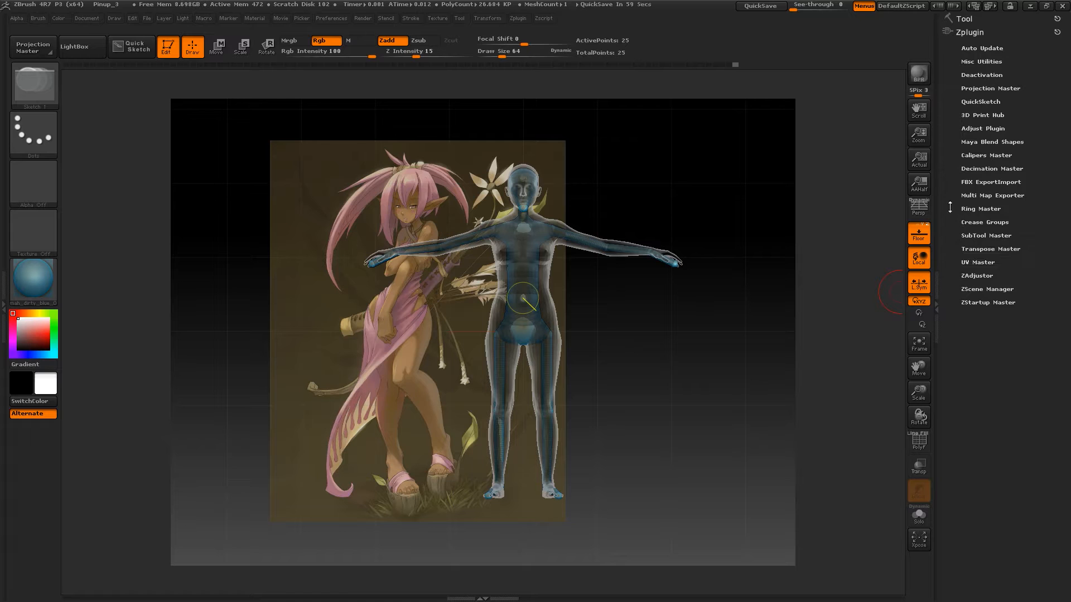
left_click(968, 32)
left_click(964, 19)
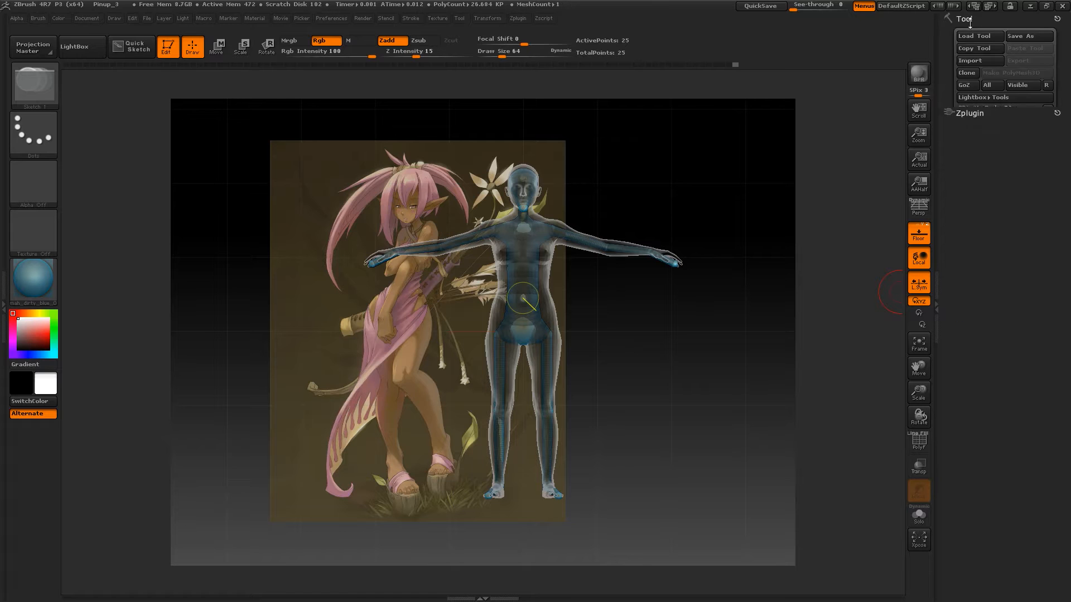
left_click_drag(942, 206, 982, 474)
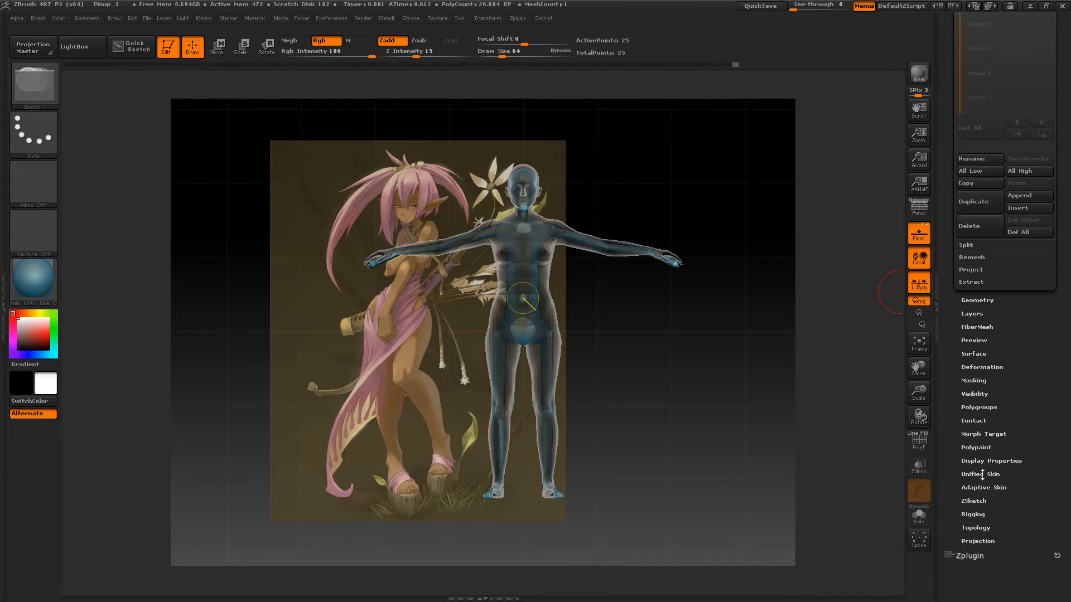
left_click(973, 515)
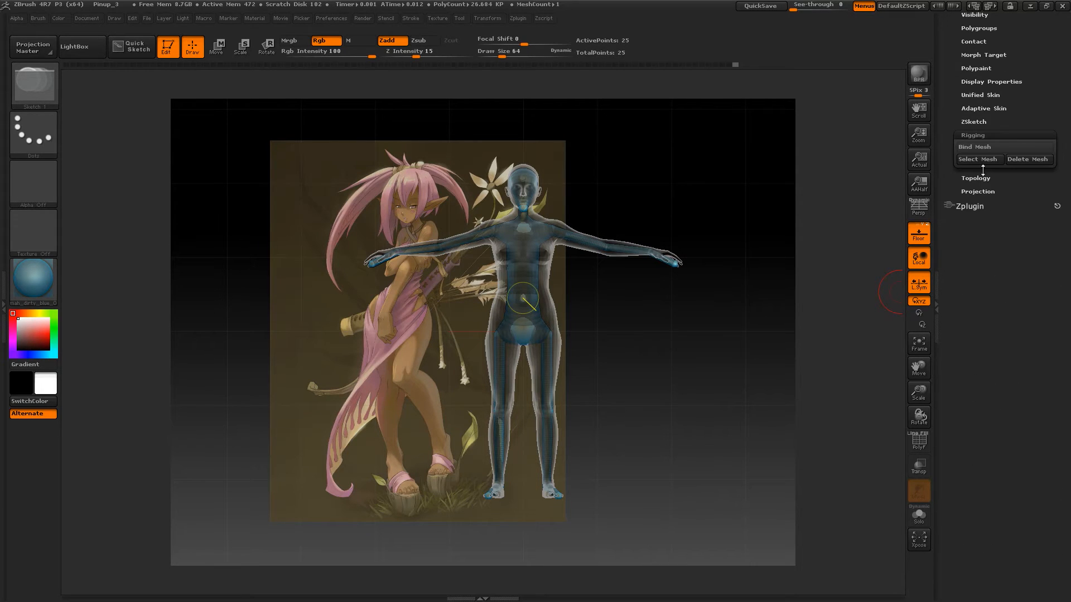
left_click(977, 148)
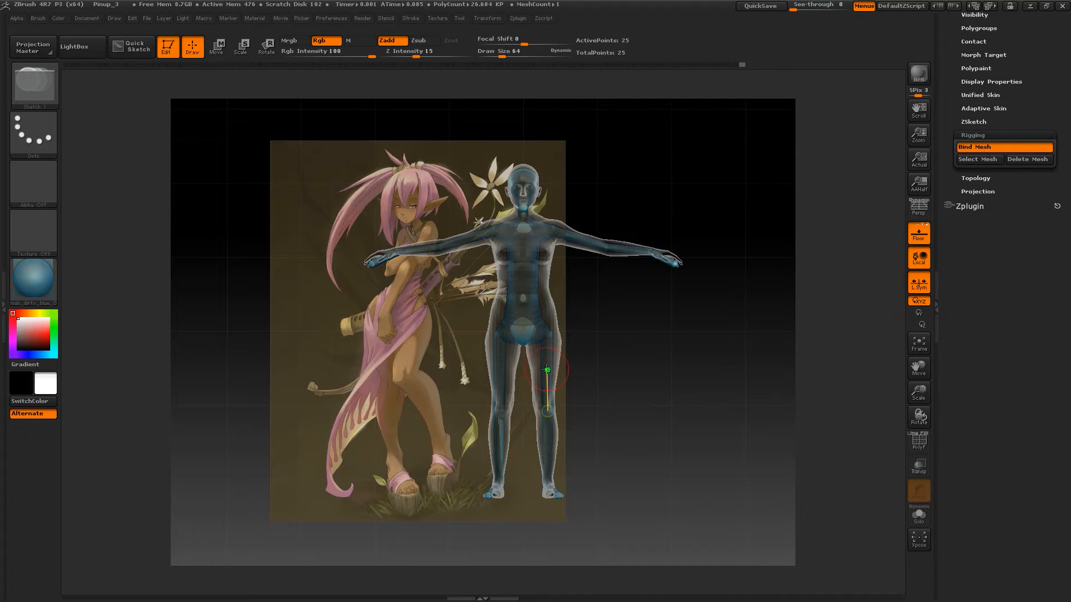
key("r")
mouse_move(550, 370)
left_mouse_down()
mouse_move(612, 335)
mouse_move(593, 368)
mouse_move(602, 371)
mouse_move(598, 389)
left_mouse_up()
key("ctrl+z")
Rotate the rig slightly at the pelvis in side view, using the bone behind the hips
left_click_drag(683, 397, 627, 393)
left_click_drag(681, 373, 621, 369, "alt")
left_click_drag(622, 309, 620, 335, "alt")
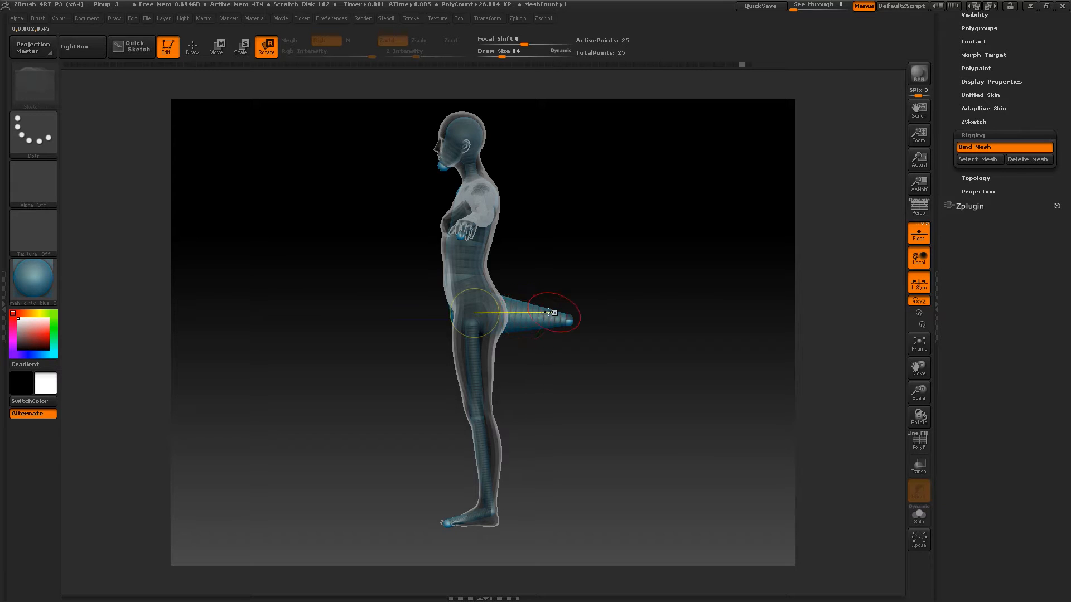
mouse_move(524, 315)
left_mouse_down()
mouse_move(593, 268)
mouse_move(538, 322)
left_mouse_up()
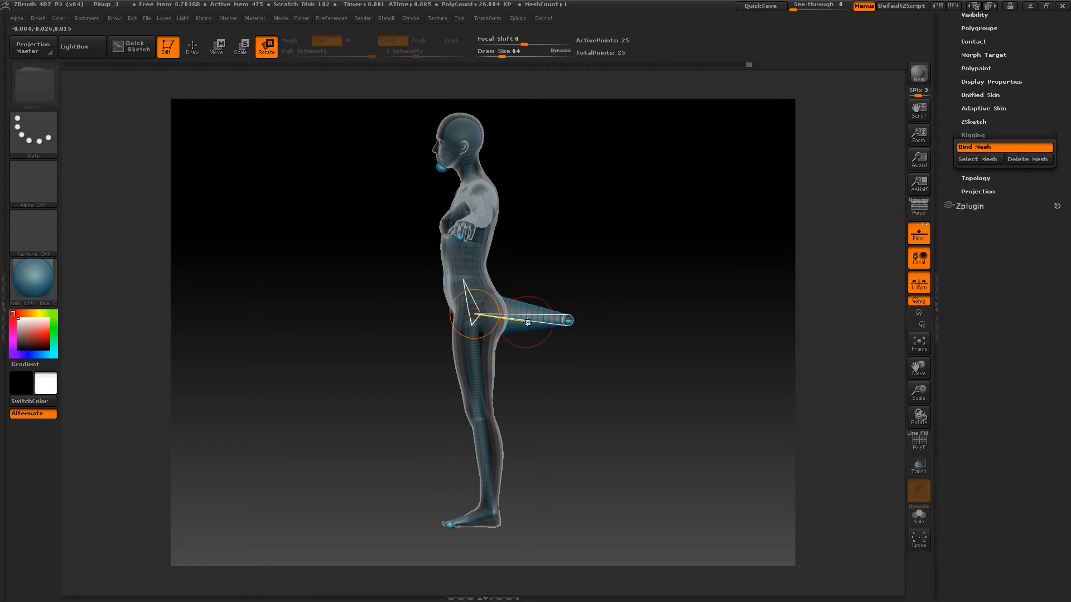
key("w")
left_click_drag(497, 312, 567, 316)
key("ctrl+z")
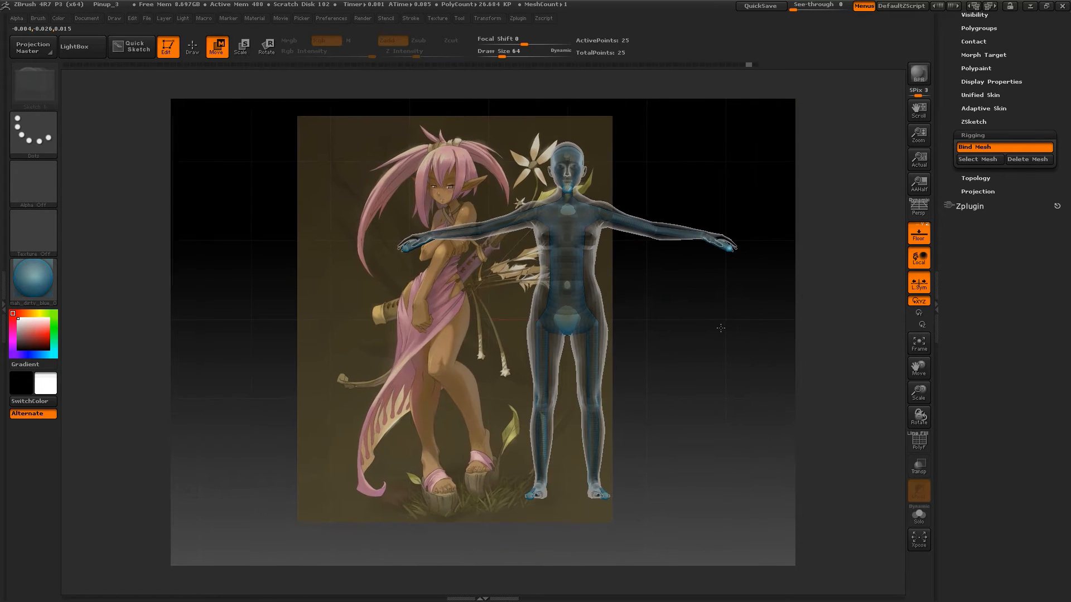
Move the central pelvis ZSphere slightly upward in front view
mouse_move(721, 328)
left_mouse_down("alt")
mouse_move(727, 349)
mouse_move(710, 357)
mouse_move(706, 335)
mouse_move(676, 337)
left_mouse_up("alt")
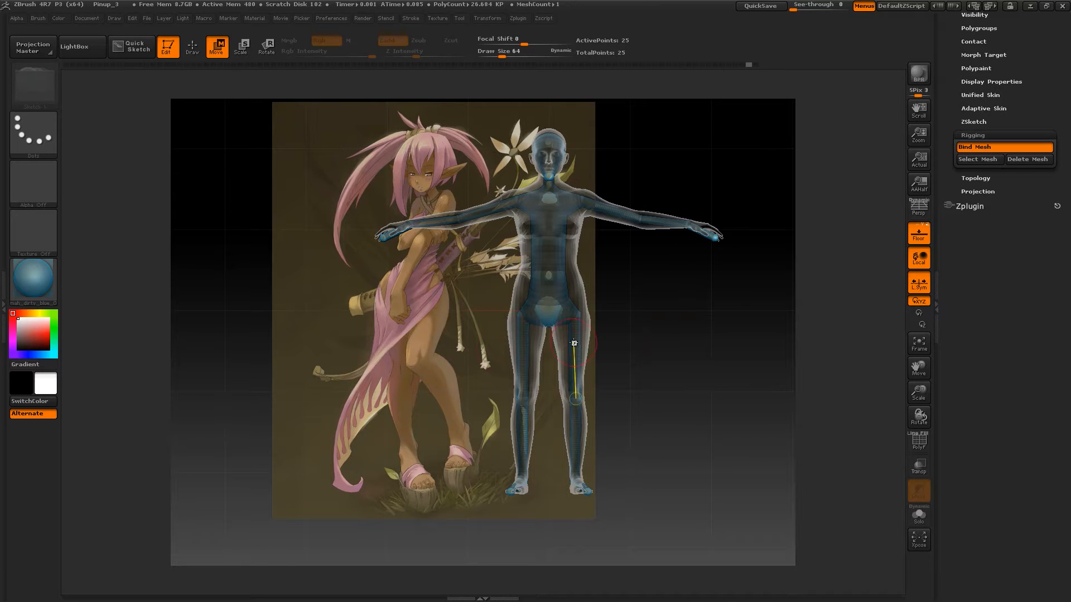
left_click(553, 316)
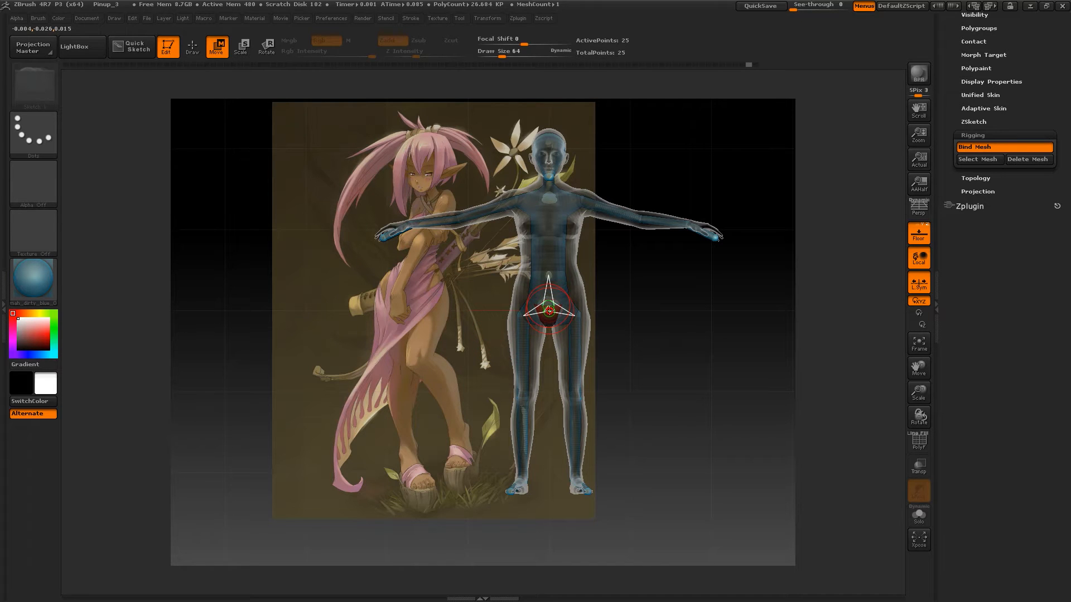
left_click_drag(549, 310, 549, 309)
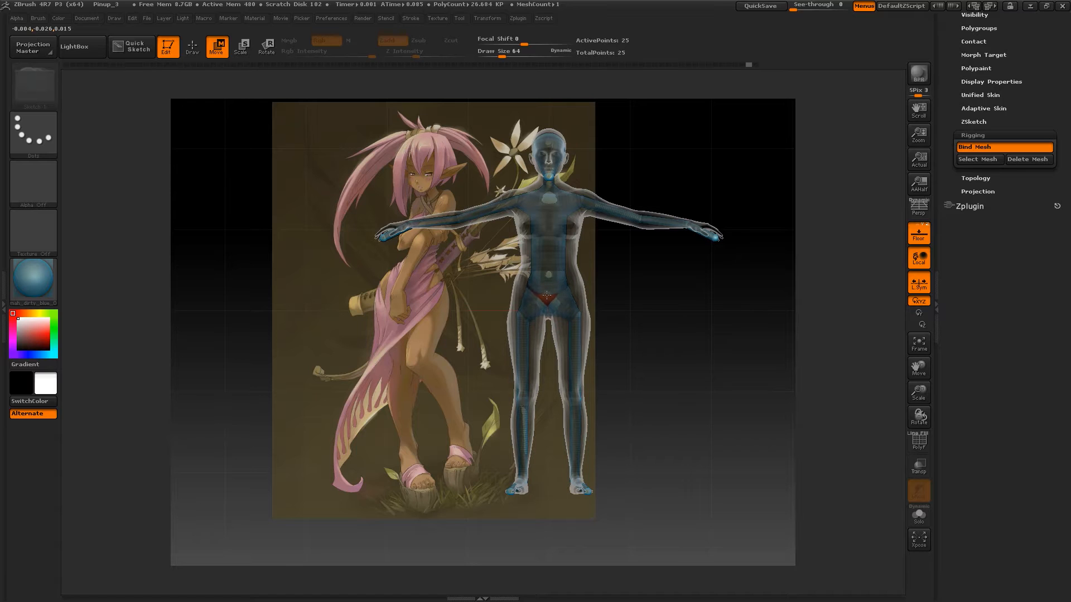
key("ctrl+z")
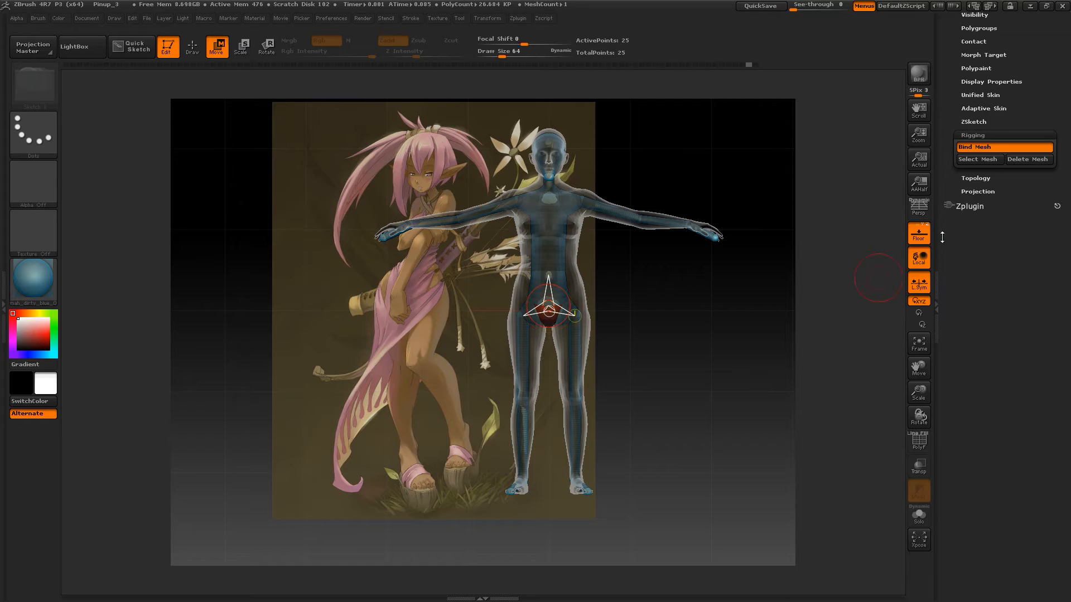
left_click_drag(550, 313, 549, 302)
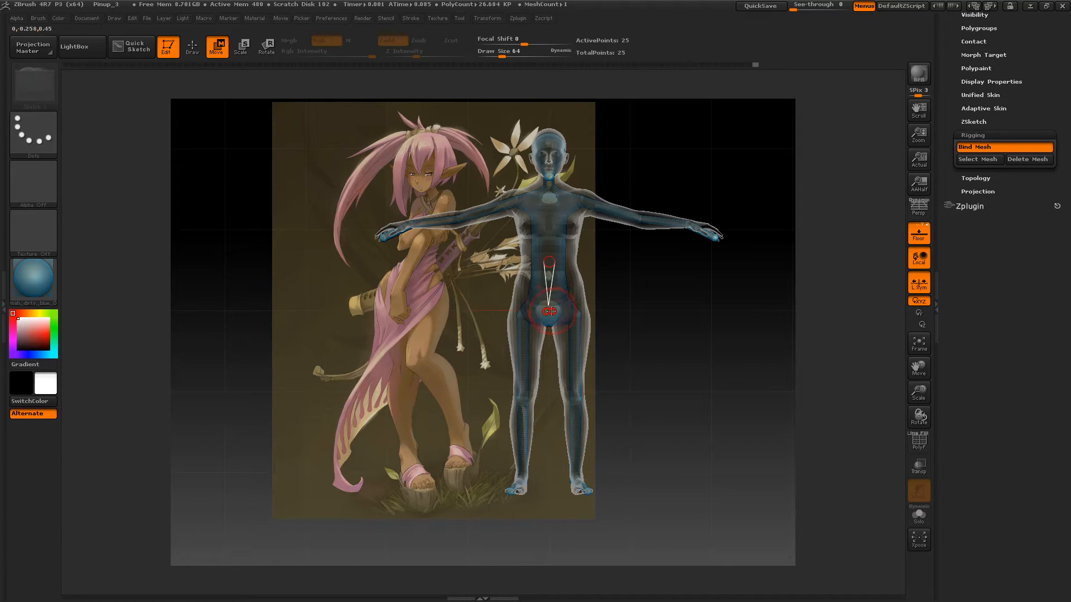
Turn on symmetry and raise both hip joints slightly
left_click(492, 20)
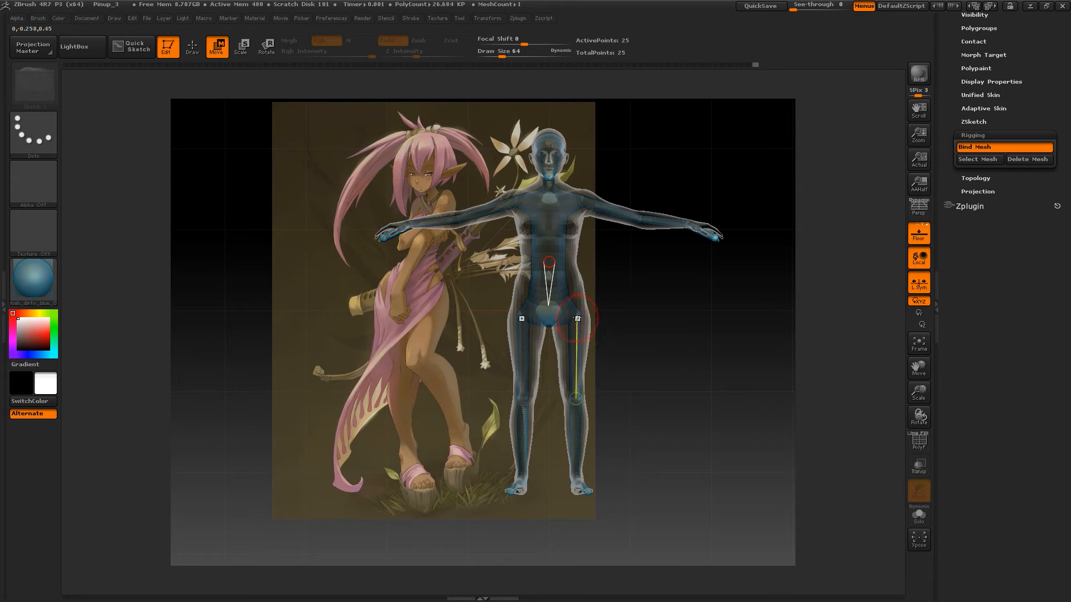
left_click_drag(576, 304, 576, 297)
mouse_move(658, 323)
left_mouse_down()
mouse_move(589, 318)
mouse_move(585, 303)
mouse_move(591, 313)
left_mouse_up()
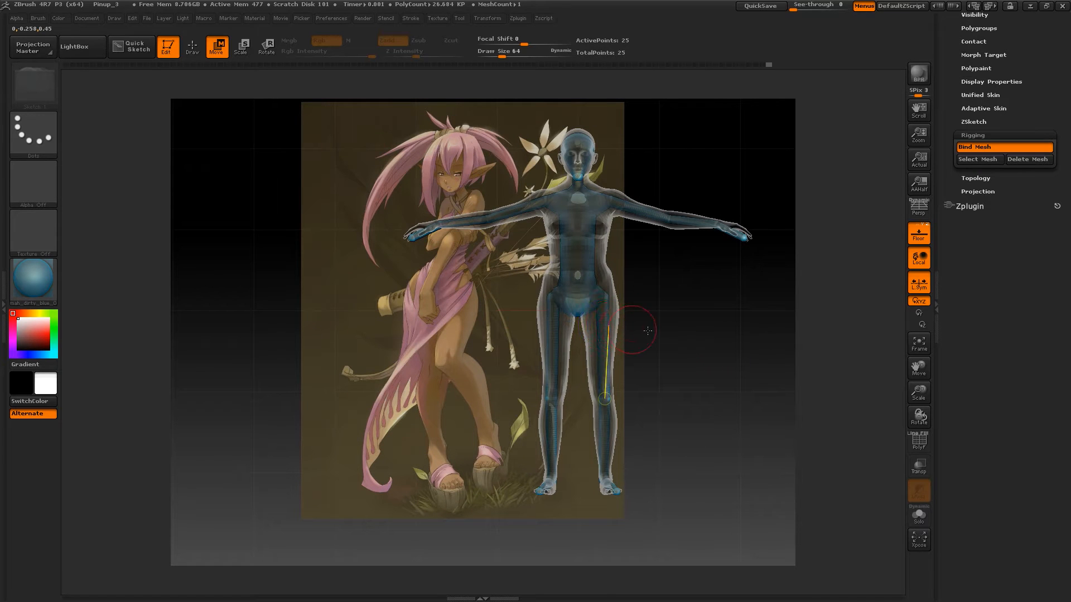
Scale the mid-torso and lower-abdomen ZSpheres to narrow the waist
left_click_drag(700, 300, 690, 399, "alt")
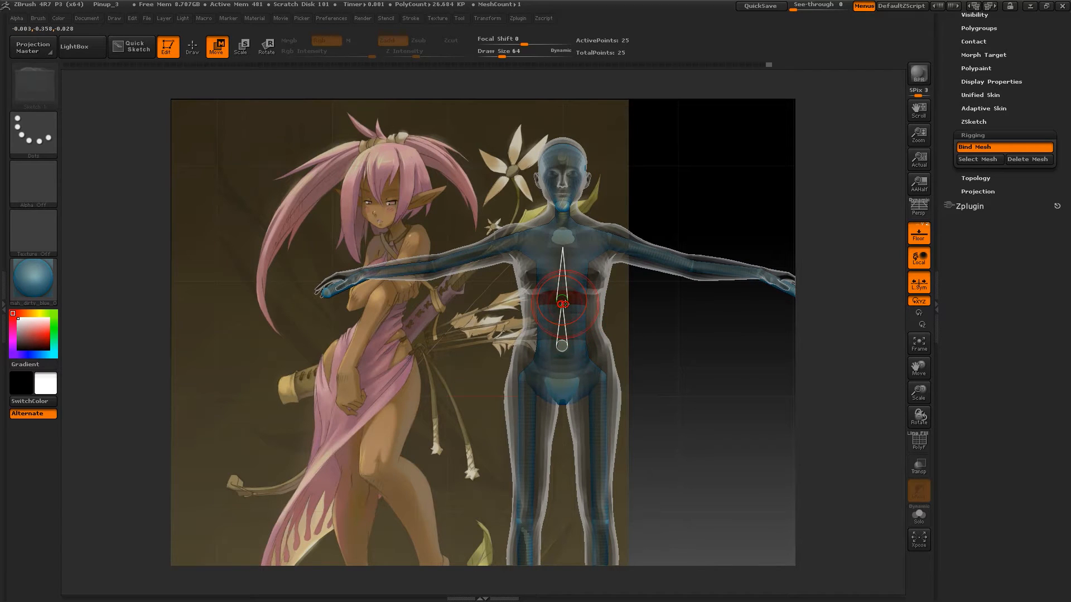
key("e")
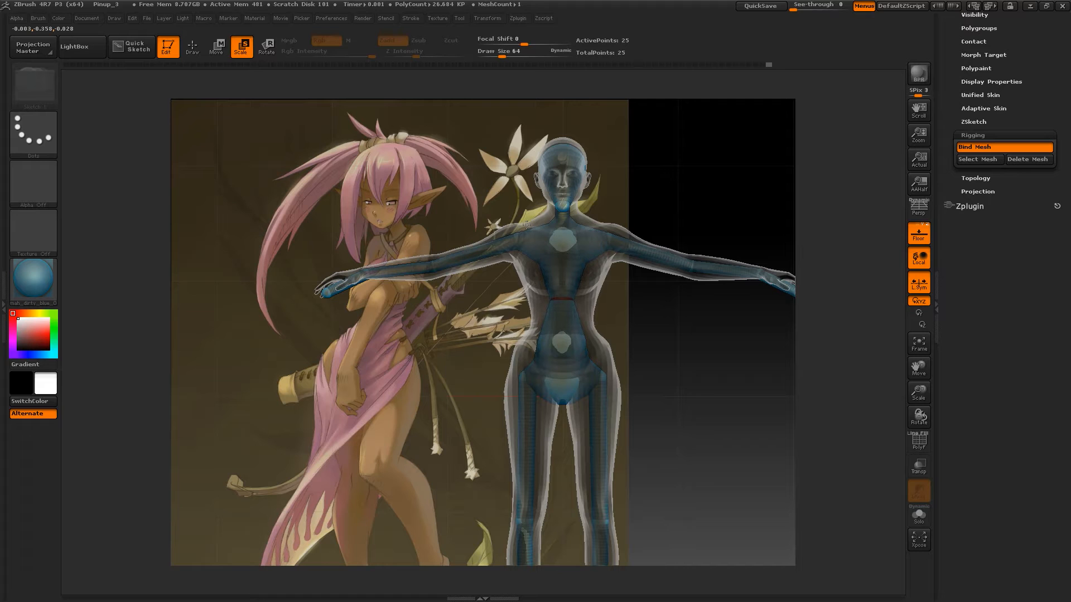
left_click_drag(562, 345, 558, 330)
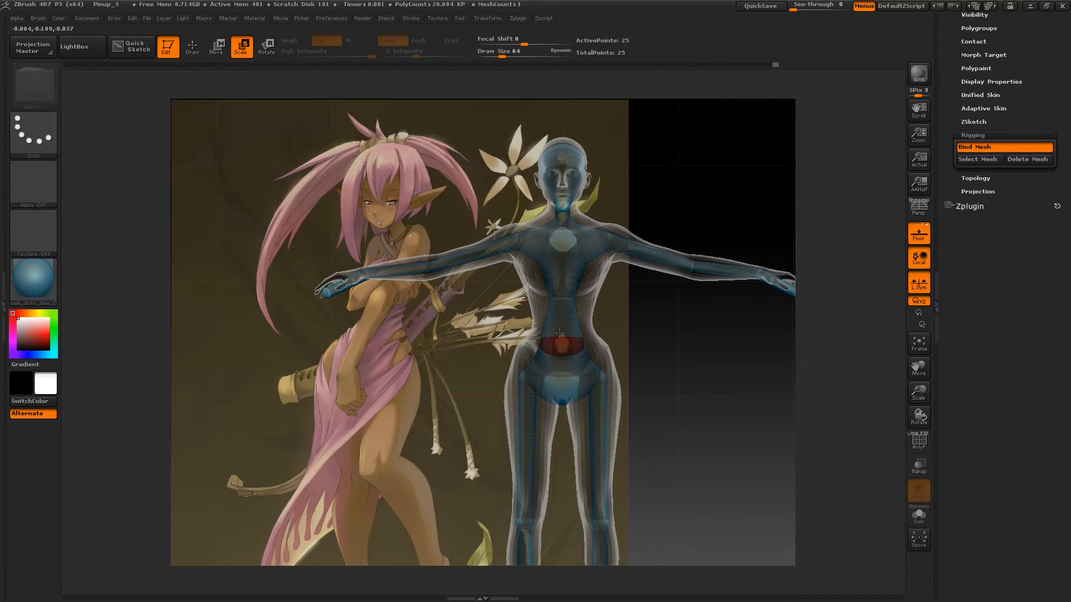
Reposition both shoulder joints symmetrically and scale the upper arms slimmer
left_click_drag(683, 380, 674, 373, "alt")
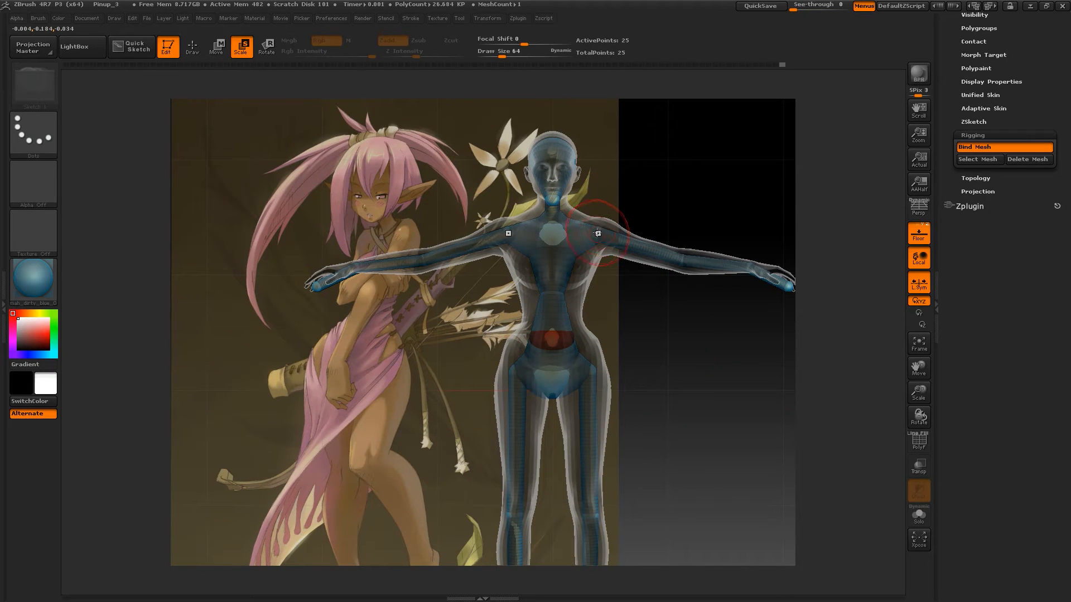
key("w")
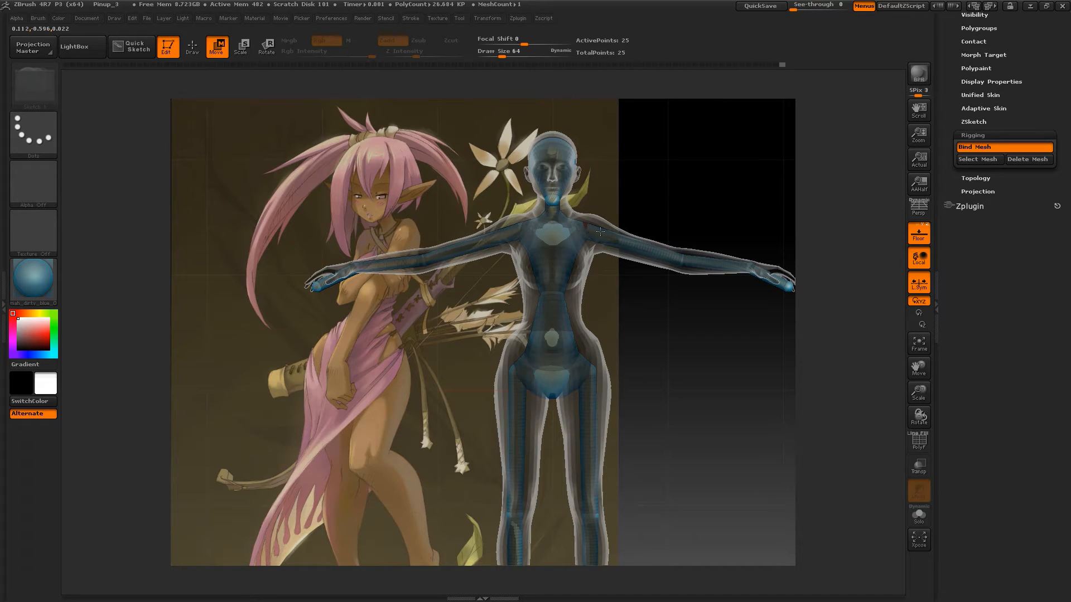
key("e")
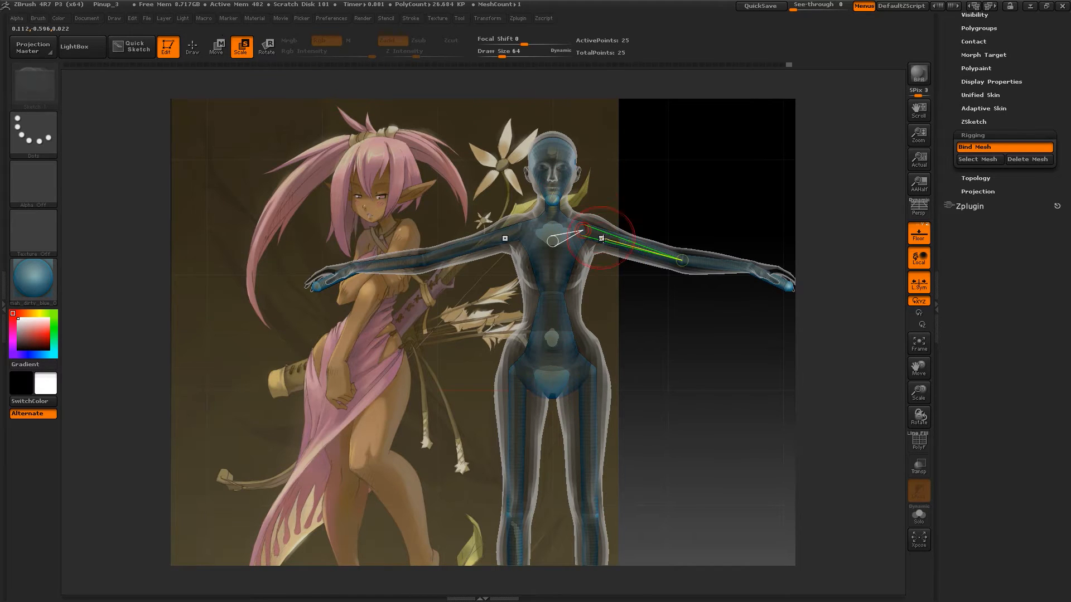
left_click_drag(621, 242, 610, 162)
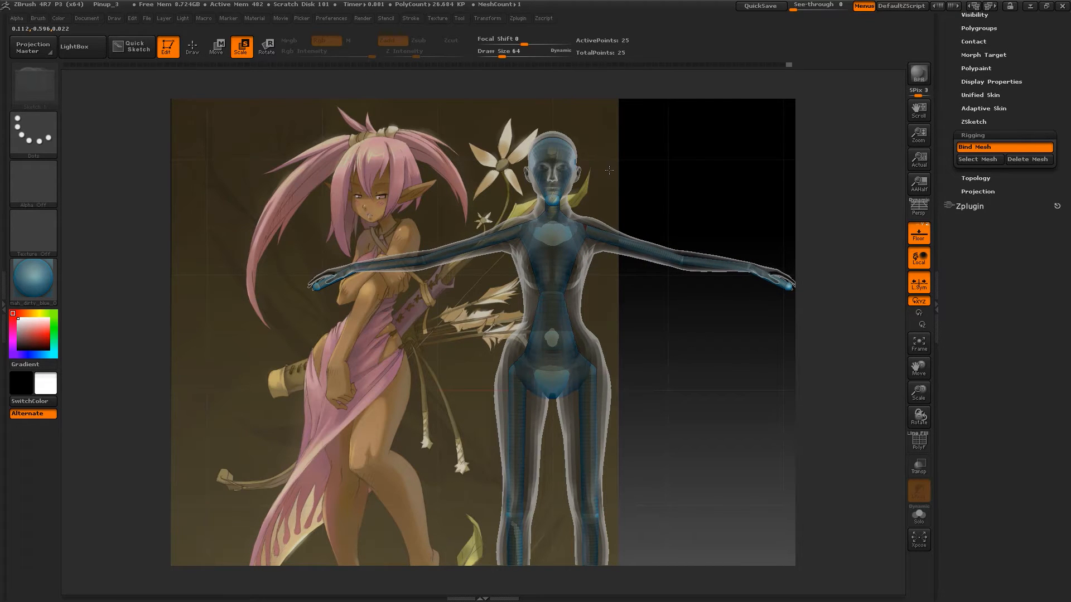
Move the mid-torso ZSphere up to just beneath the bust
mouse_move(681, 189)
left_mouse_down()
mouse_move(724, 196)
mouse_move(664, 196)
mouse_move(681, 195)
left_mouse_up()
key("w")
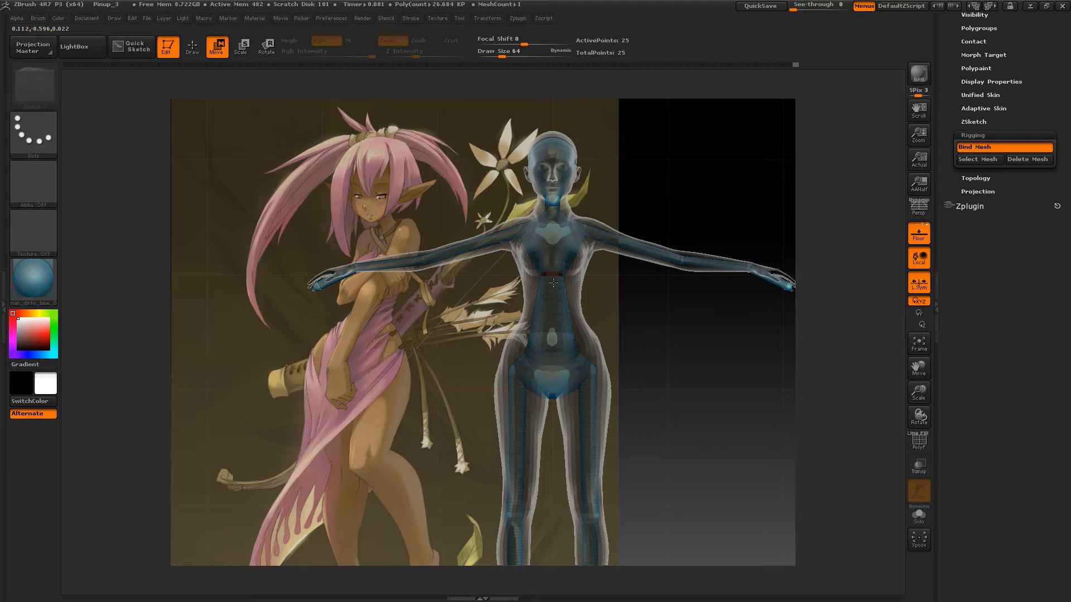
mouse_move(585, 292)
left_mouse_down()
mouse_move(679, 306)
mouse_move(638, 304)
left_mouse_up()
Scale the upper thigh ZSpheres symmetrically on both legs
left_click_drag(673, 360, 666, 255, "alt")
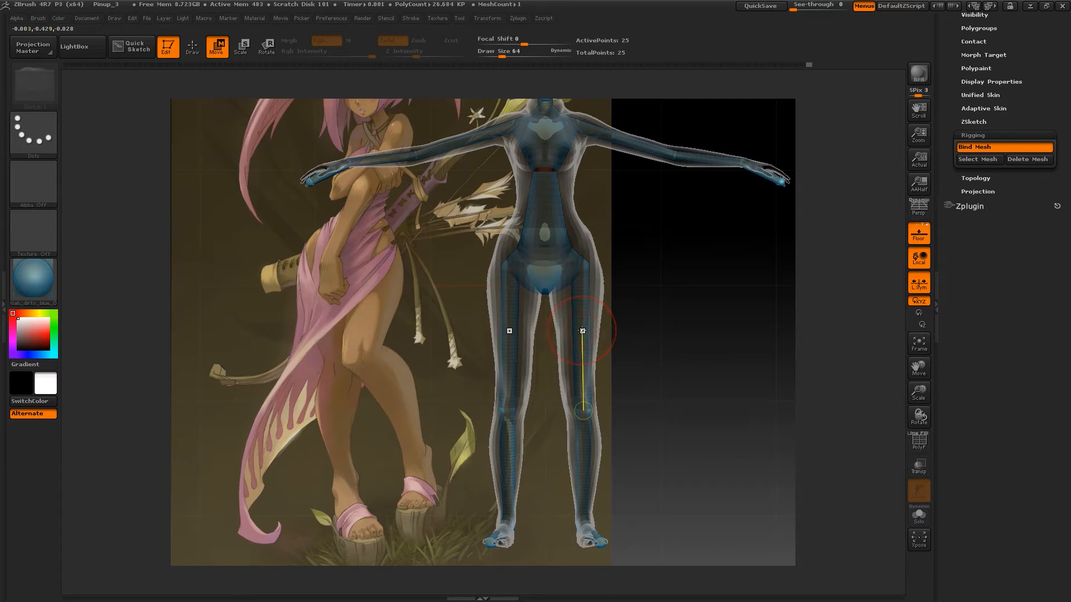
key("e")
left_click_drag(583, 338, 574, 302)
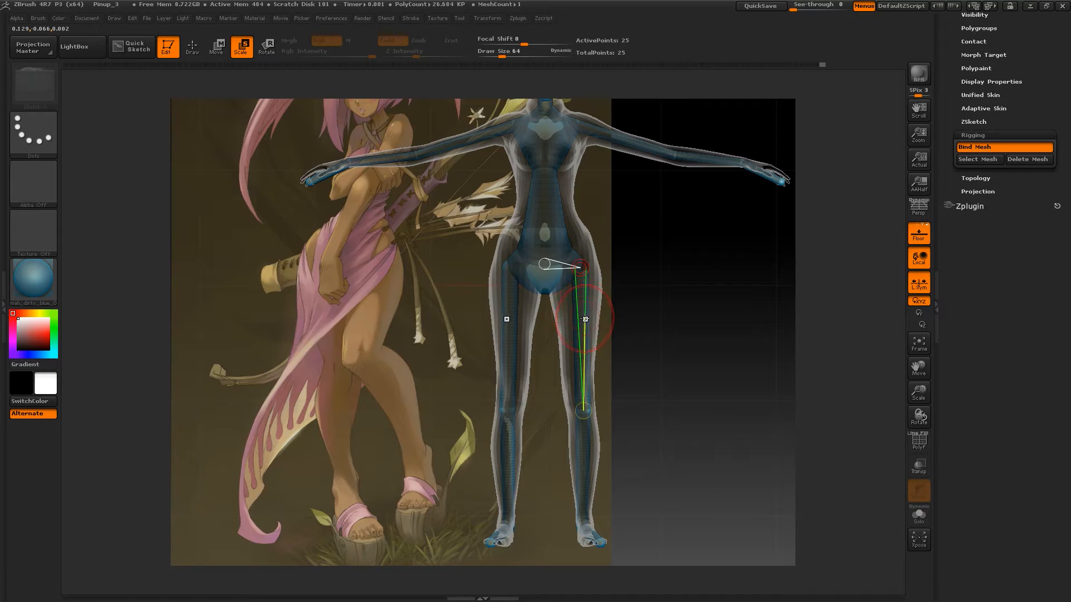
Rotate both legs slightly inward from the thighs
left_click_drag(658, 306, 686, 334, "alt")
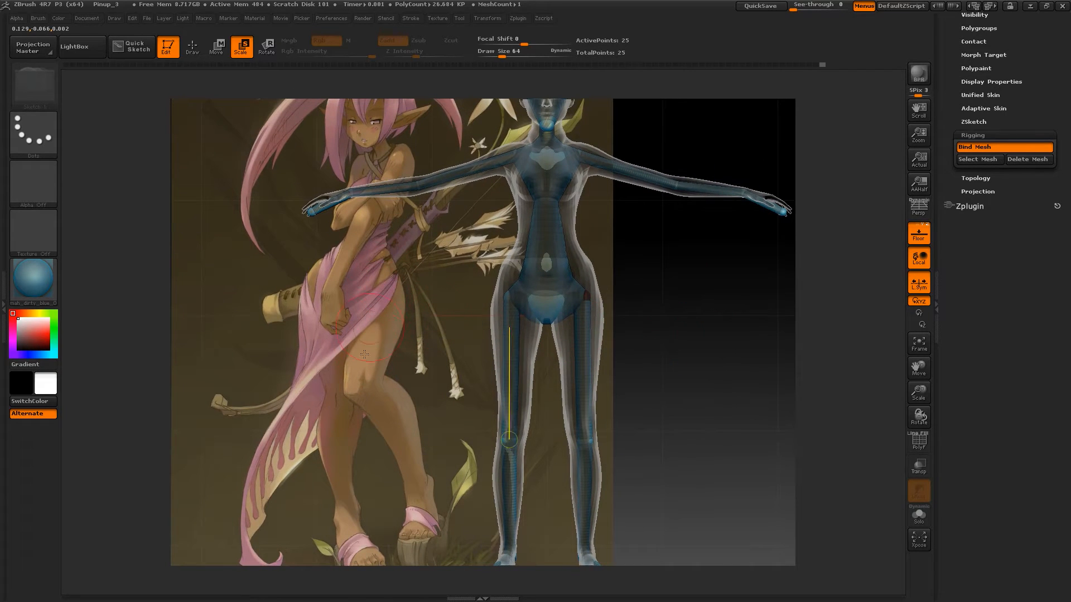
left_click_drag(706, 401, 708, 366, "alt")
key("r")
left_click_drag(586, 338, 581, 339)
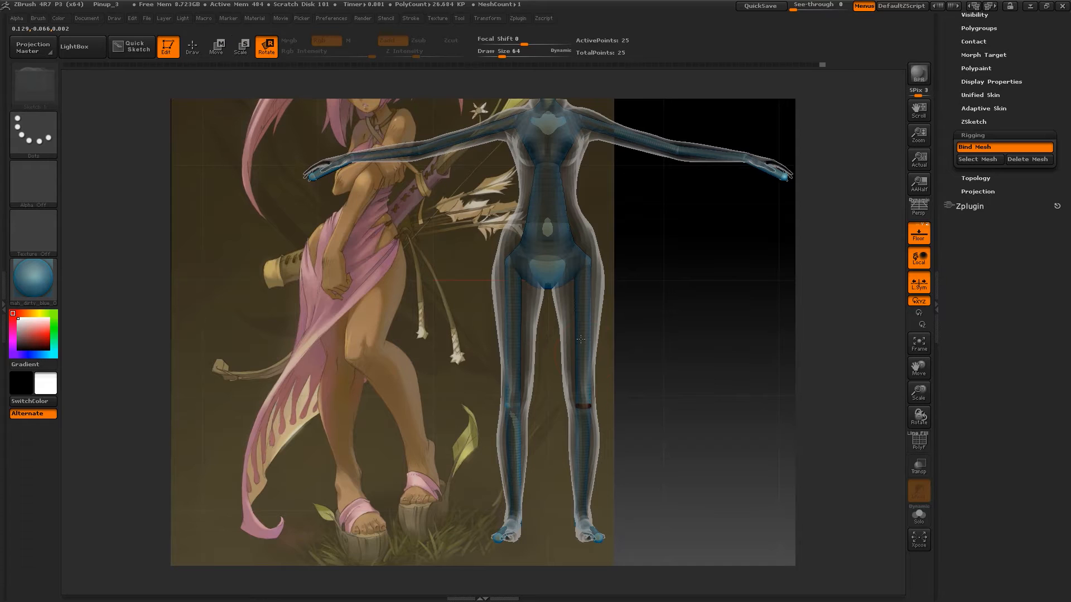
Rotate both feet slightly outward and return to the upper body to compare it with the reference
left_click_drag(650, 442, 617, 341)
left_click_drag(580, 284, 585, 282)
left_click_drag(708, 390, 707, 332)
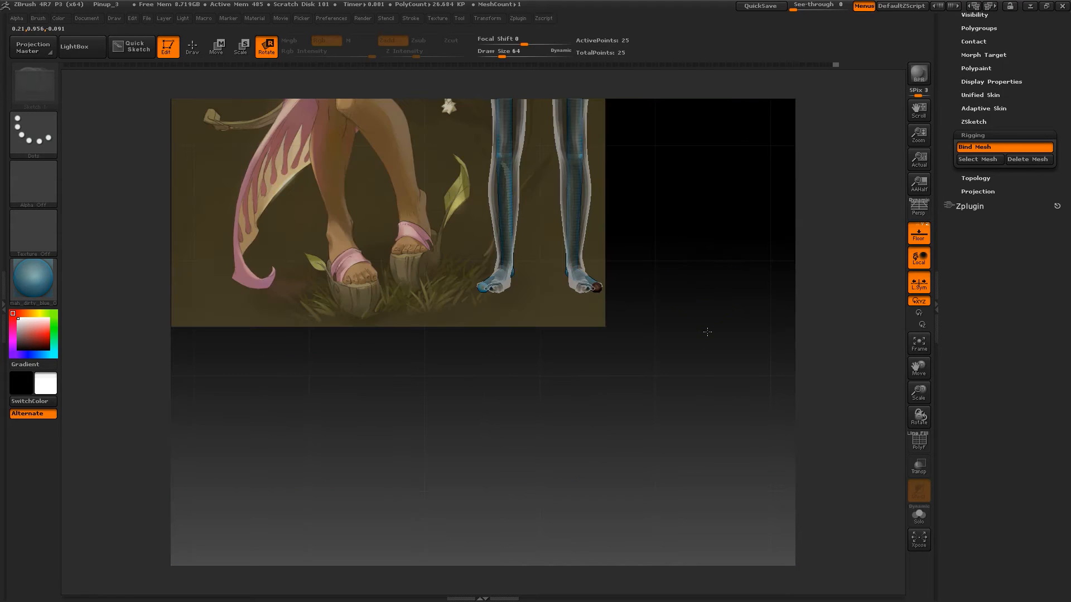
left_click_drag(721, 281, 721, 451, "alt")
left_click_drag(710, 360, 670, 424, "alt")
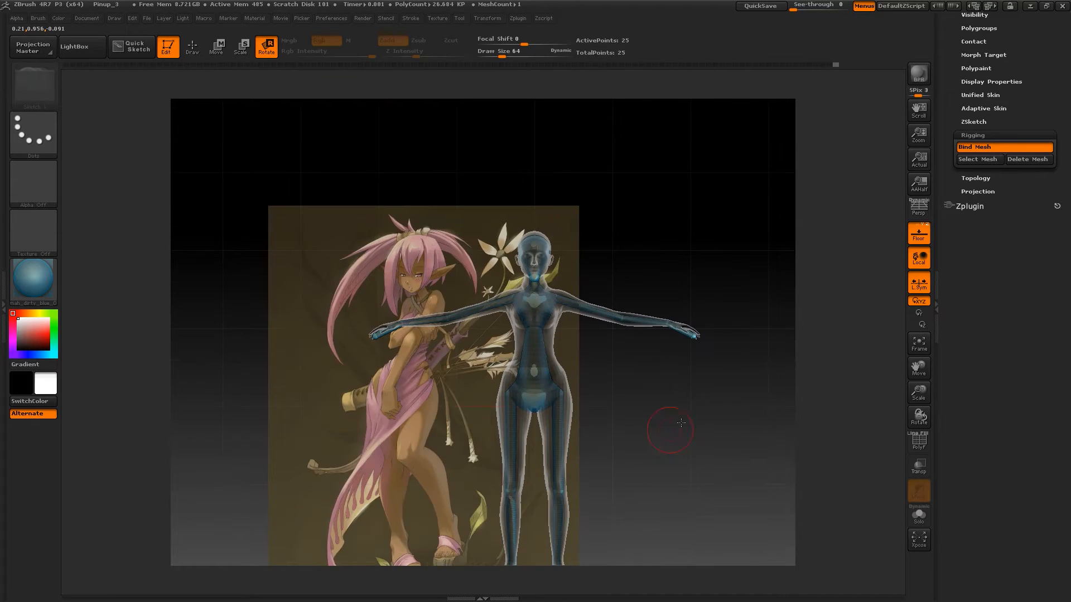
left_click_drag(669, 385, 664, 469, "alt")
left_click_drag(631, 335, 672, 406, "alt")
Scale the upper body down slightly from the mid-torso ZSphere to shorten the torso
left_click_drag(525, 396, 529, 516)
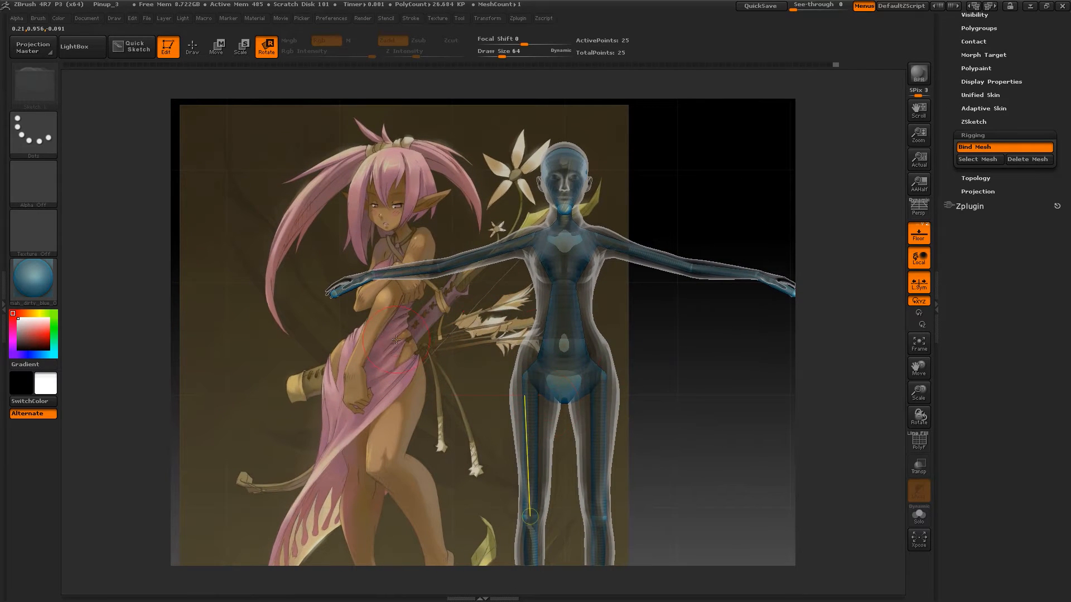
left_click_drag(564, 277, 560, 301)
key("e")
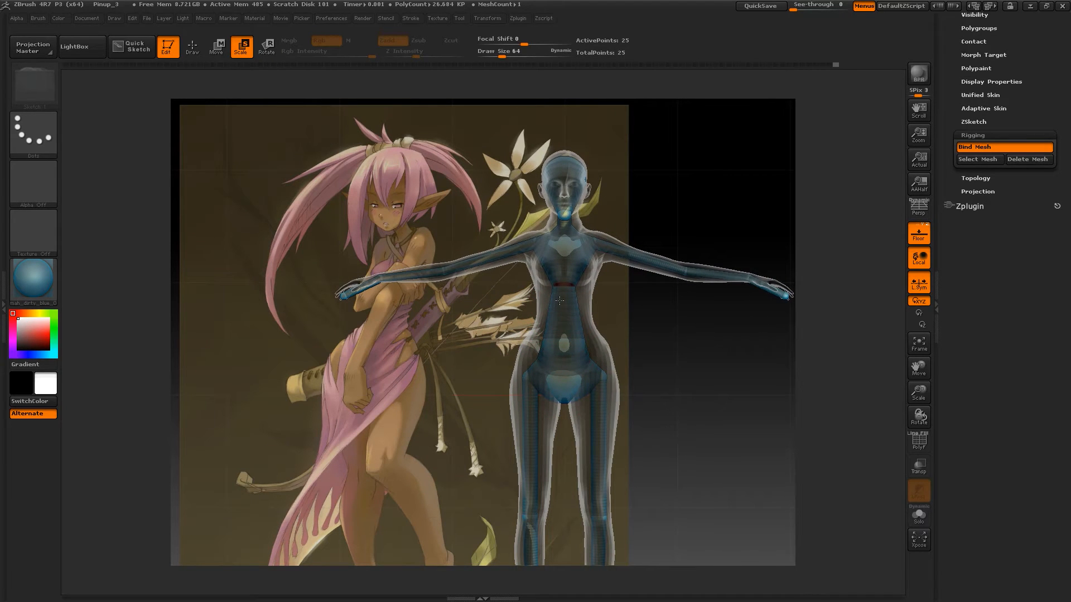
left_click_drag(564, 284, 565, 349)
Move the lower-abdomen ZSphere slightly upward and scale it down to slim the waist
key("w")
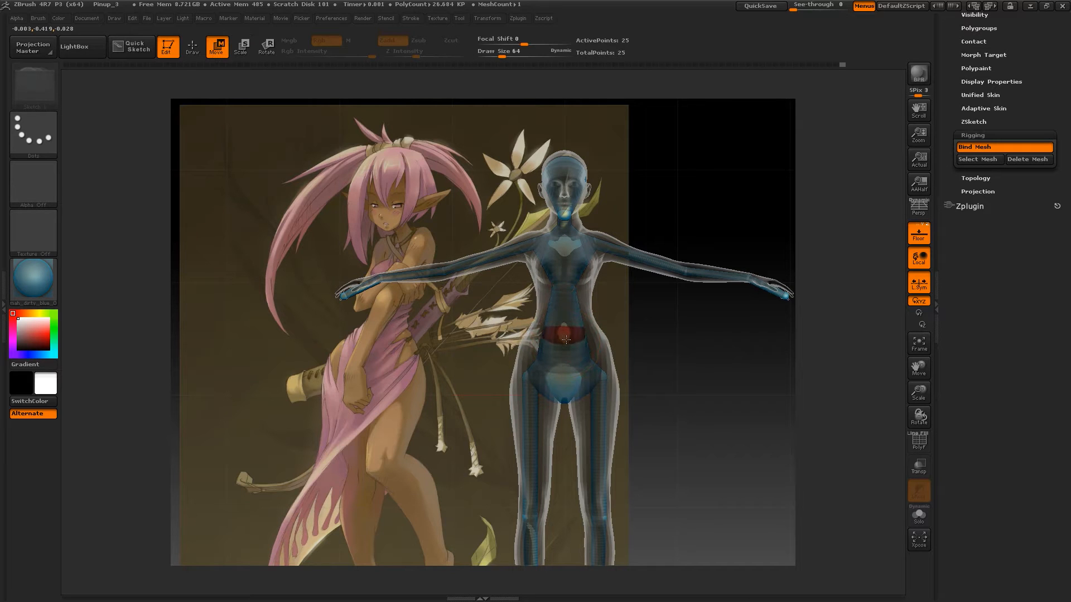
left_click(566, 339)
key("e")
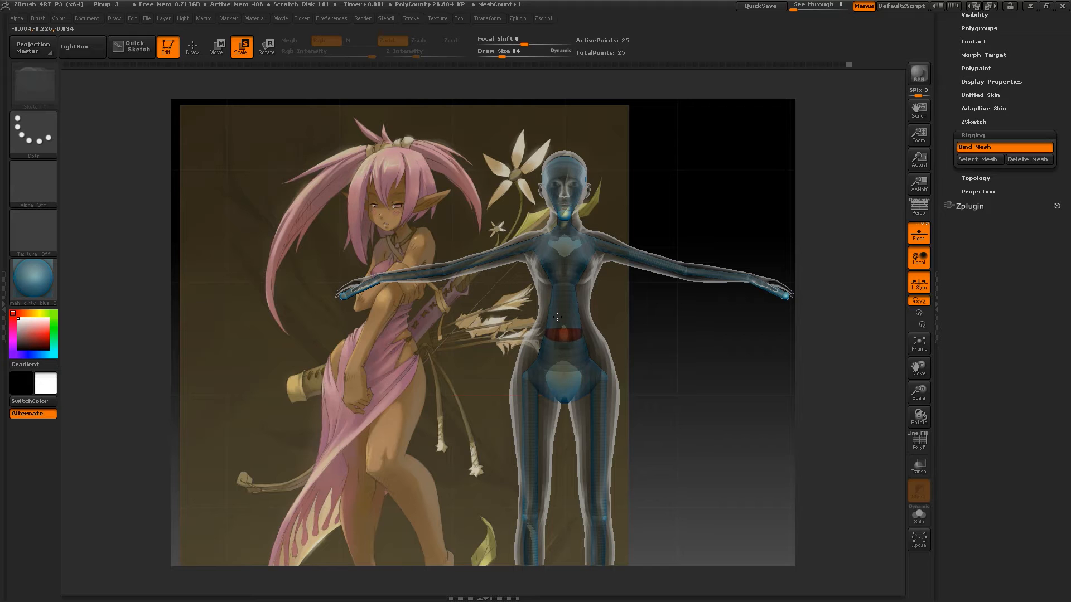
left_click(557, 317)
Rotate both arms down alongside the body and adjust the scale of the arm ZSpheres
key("r")
left_click_drag(491, 254, 520, 279)
key("e")
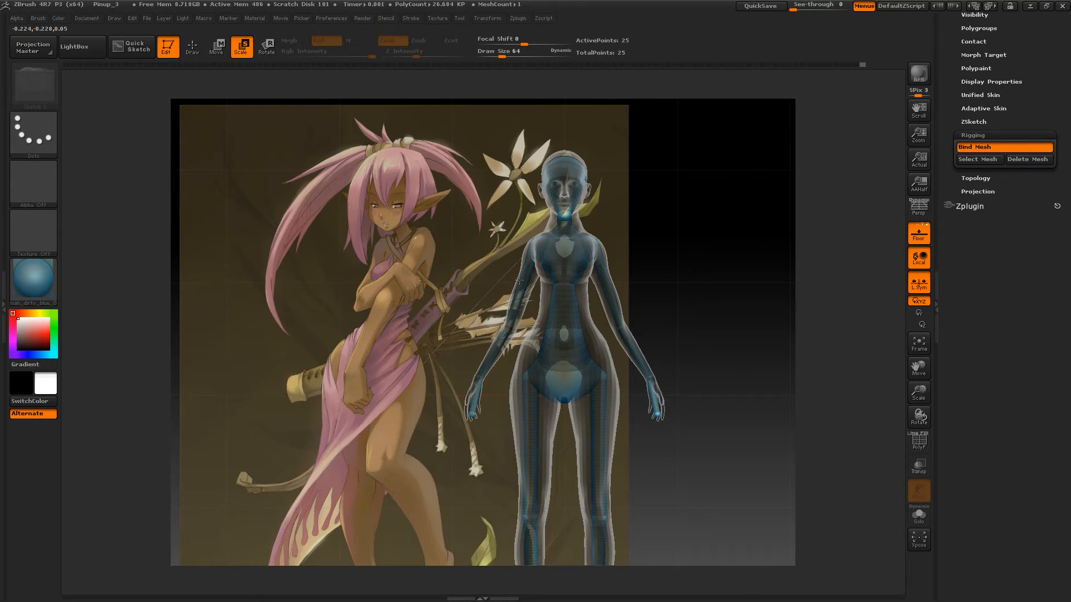
mouse_move(477, 324)
left_mouse_down()
mouse_move(544, 318)
mouse_move(490, 316)
left_mouse_up()
left_click(517, 304)
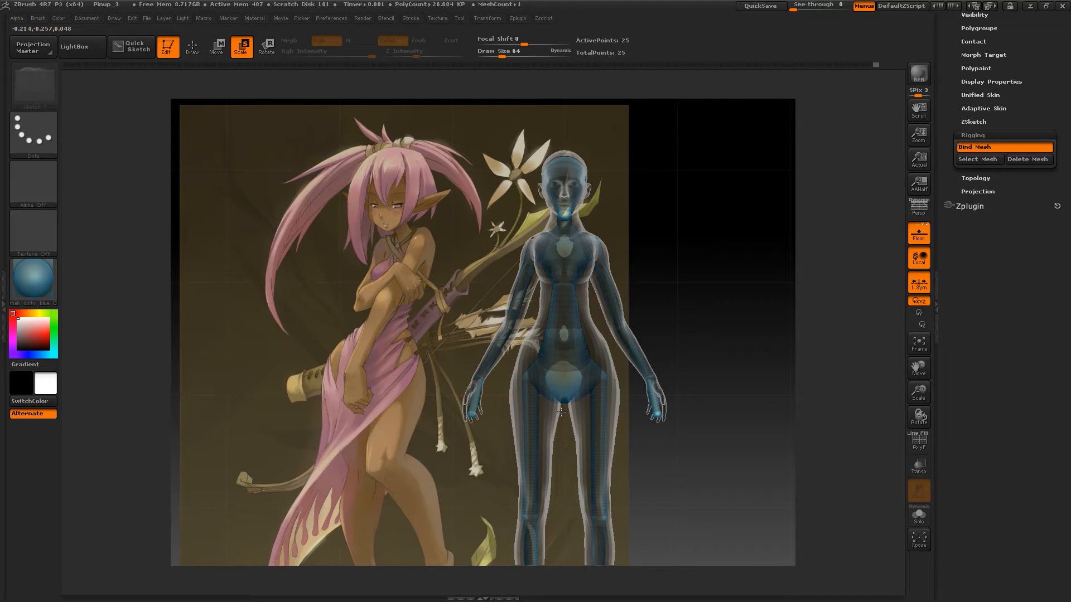
Rotate both arms up and outward from the shoulders until they are nearly horizontal
left_click_drag(536, 243, 509, 328)
key("r")
left_click_drag(523, 292, 474, 219)
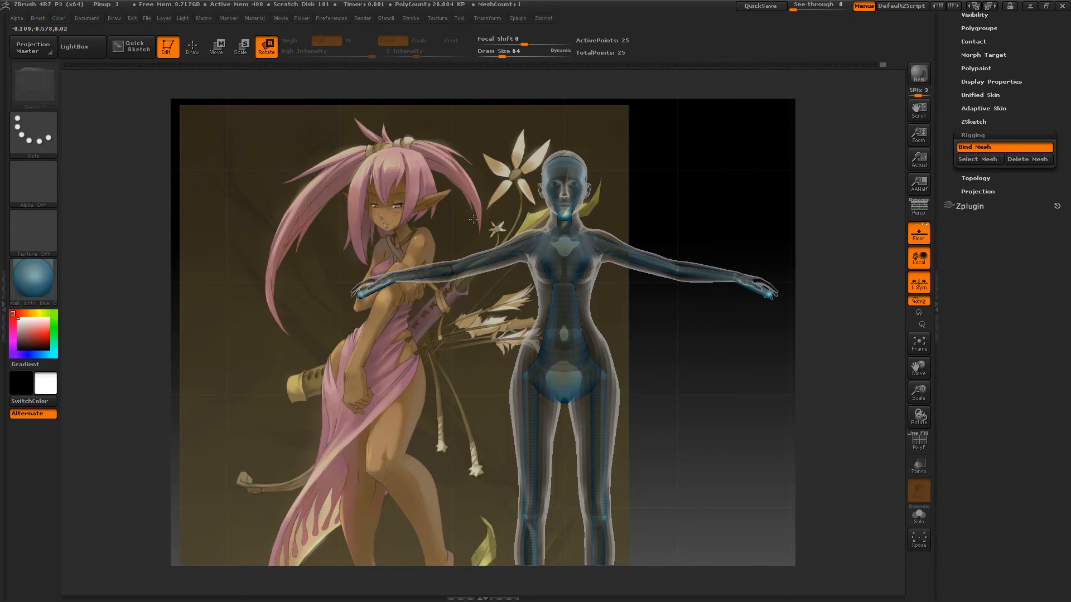
Try to move the head and neck ZSpheres slightly down in side view
left_click_drag(720, 442, 675, 274, "alt")
left_click_drag(664, 365, 630, 428)
key("e")
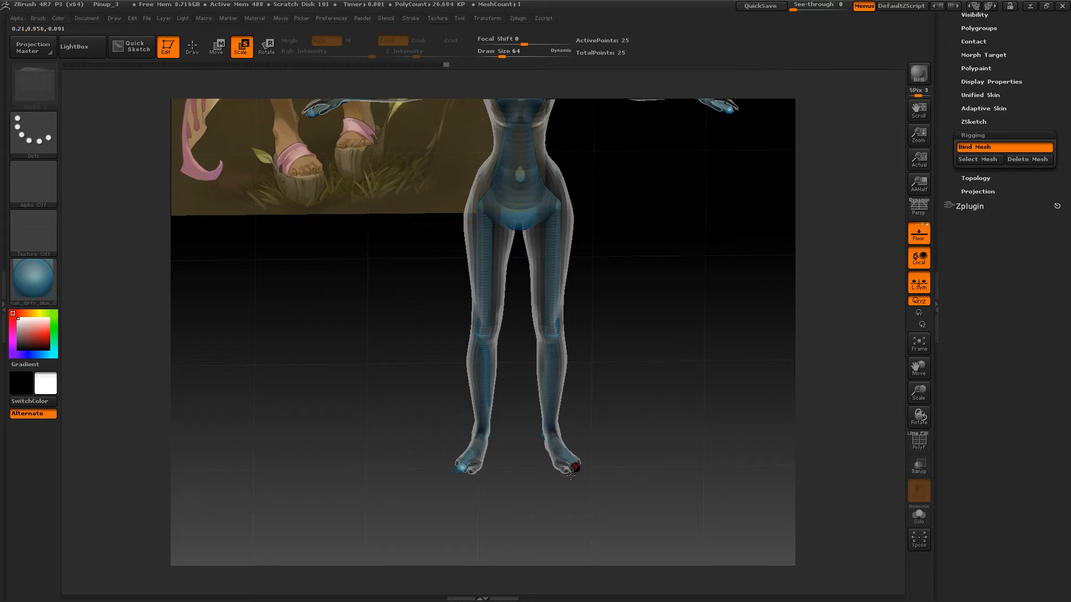
mouse_move(591, 474)
left_mouse_down()
mouse_move(677, 375)
mouse_move(684, 310)
mouse_move(700, 382)
mouse_move(644, 392)
mouse_move(651, 366)
mouse_move(625, 365)
mouse_move(669, 368)
mouse_move(692, 337)
mouse_move(717, 220)
mouse_move(709, 457)
left_mouse_up()
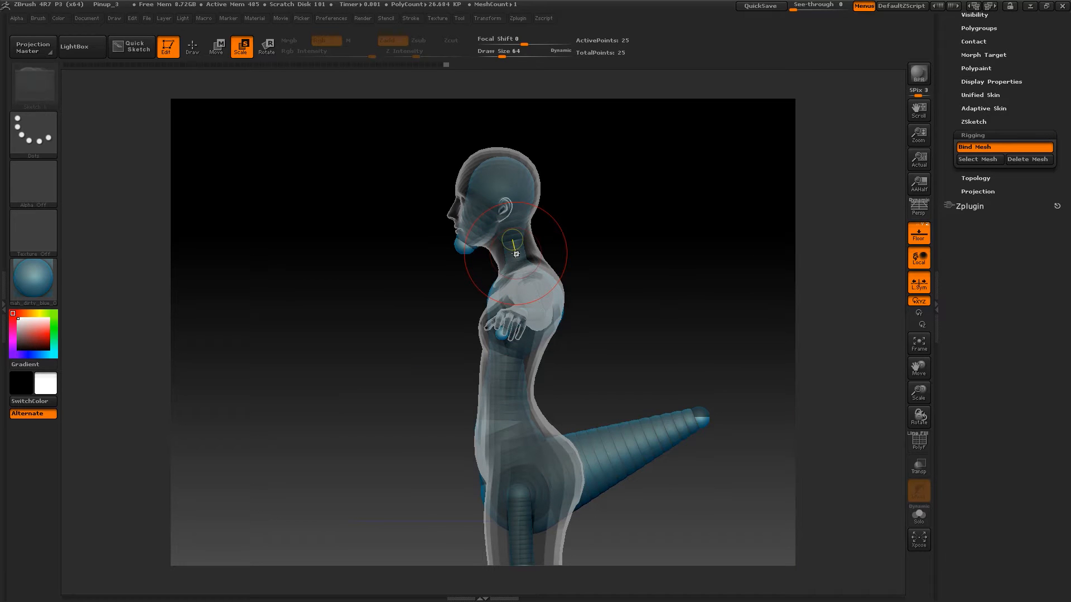
key("w")
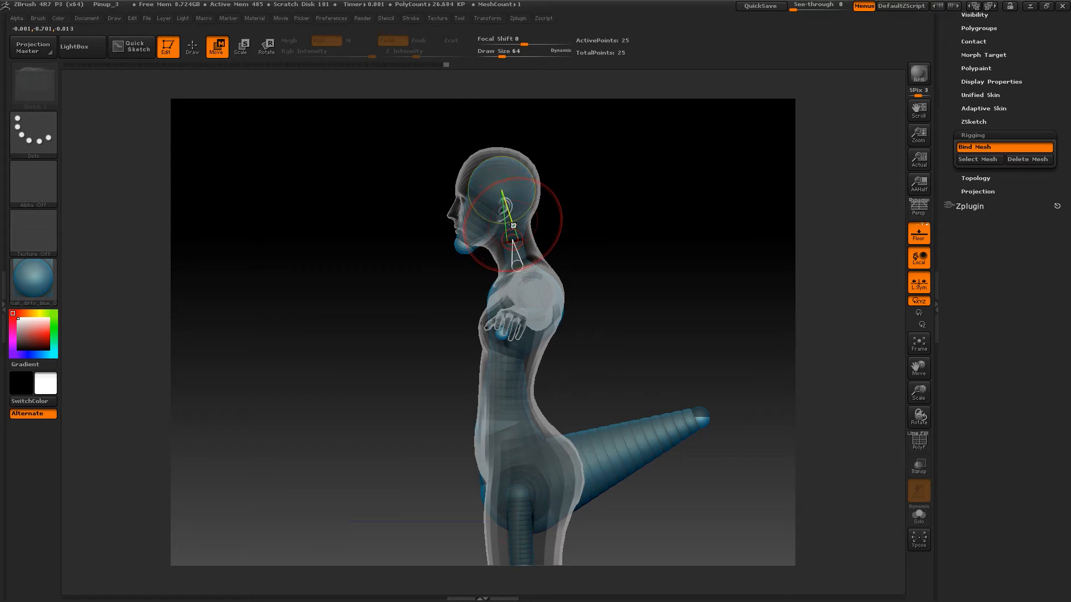
left_click_drag(512, 225, 514, 233)
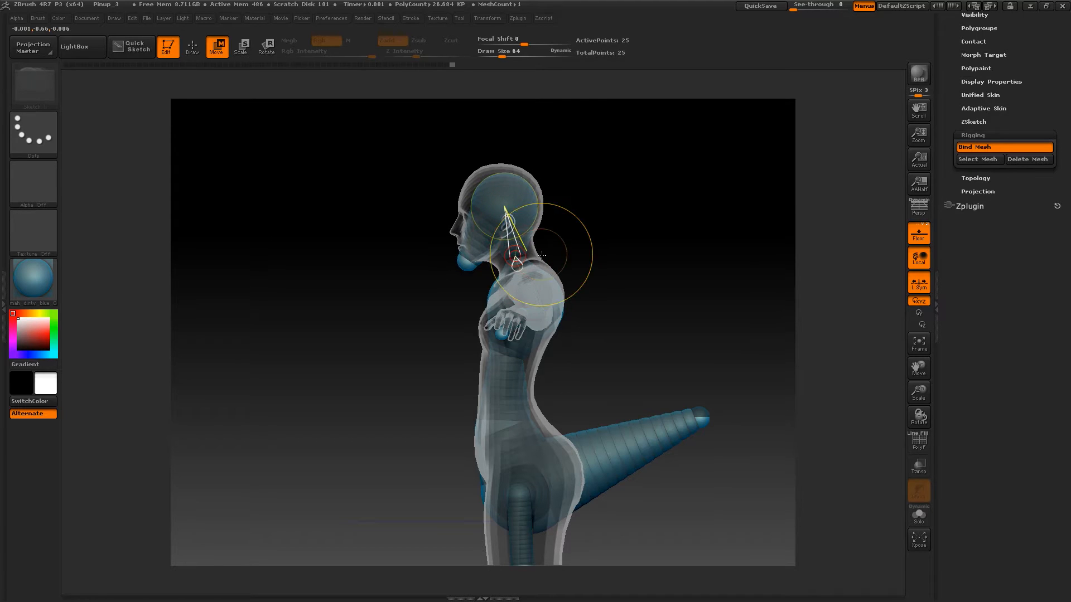
key("ctrl+z")
Shorten the neck by moving the head and neck ZSpheres slightly down in side view
left_click_drag(516, 260, 516, 260)
key("e")
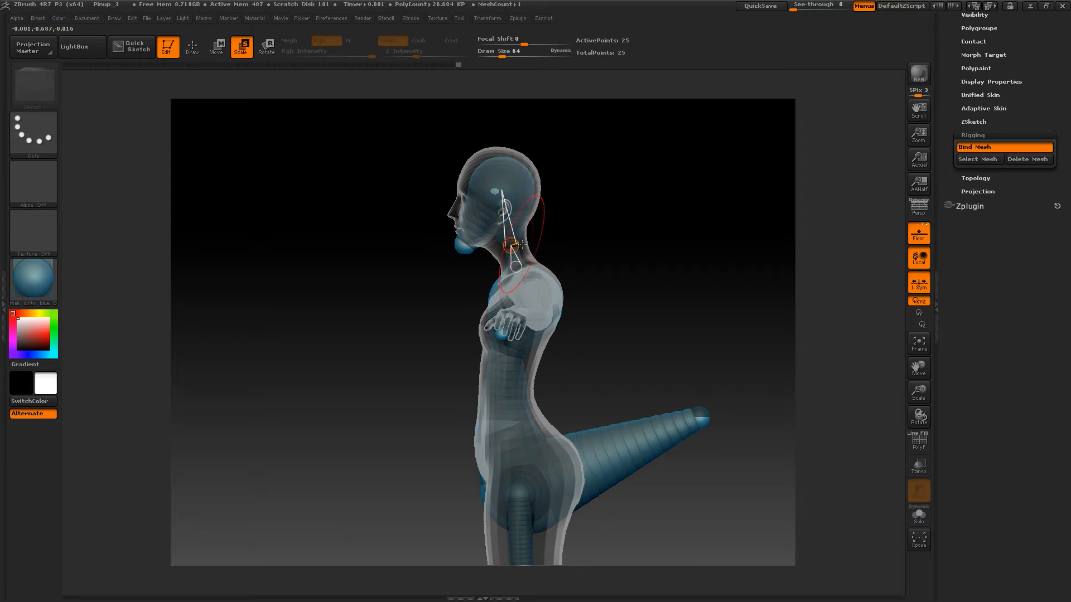
key("w")
left_click_drag(507, 220, 508, 226)
left_click_drag(618, 244, 613, 329, "alt")
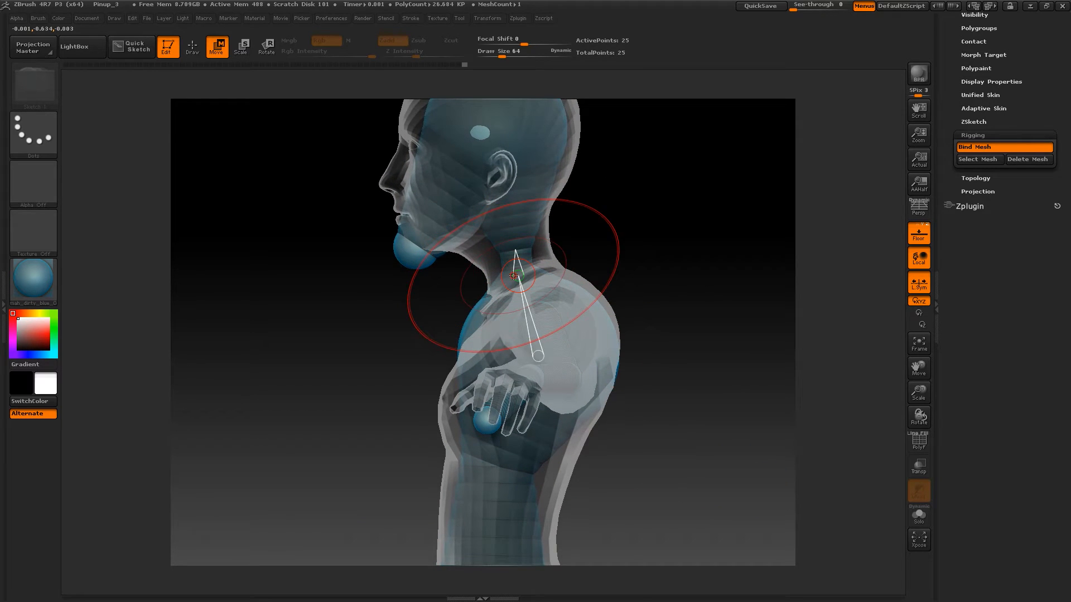
left_click_drag(517, 277, 517, 281)
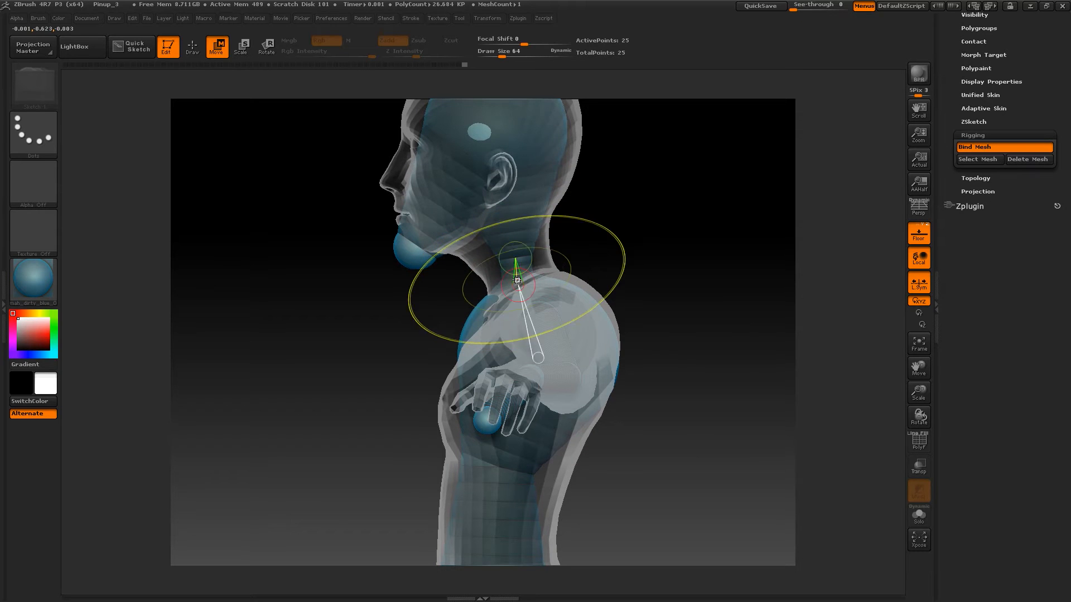
Set the draw size to 10 and move the upper-chest ZSphere slightly down in front view
key("space")
left_click_drag(642, 240, 630, 243)
left_click_drag(518, 280, 515, 279)
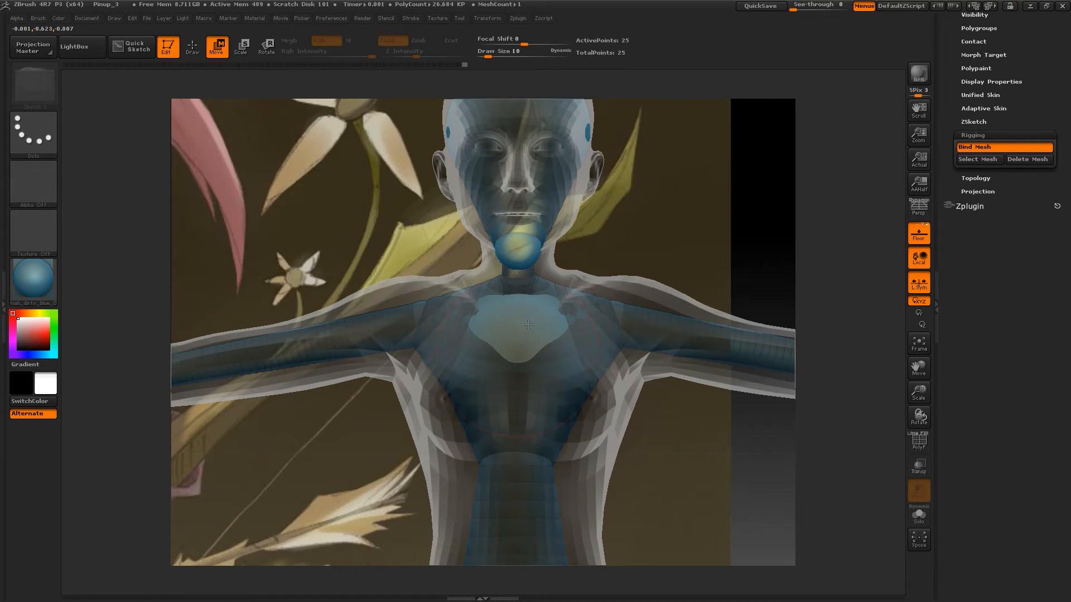
left_click_drag(527, 328, 528, 336)
left_click_drag(739, 288, 681, 115, "alt")
left_click_drag(717, 248, 710, 135, "alt")
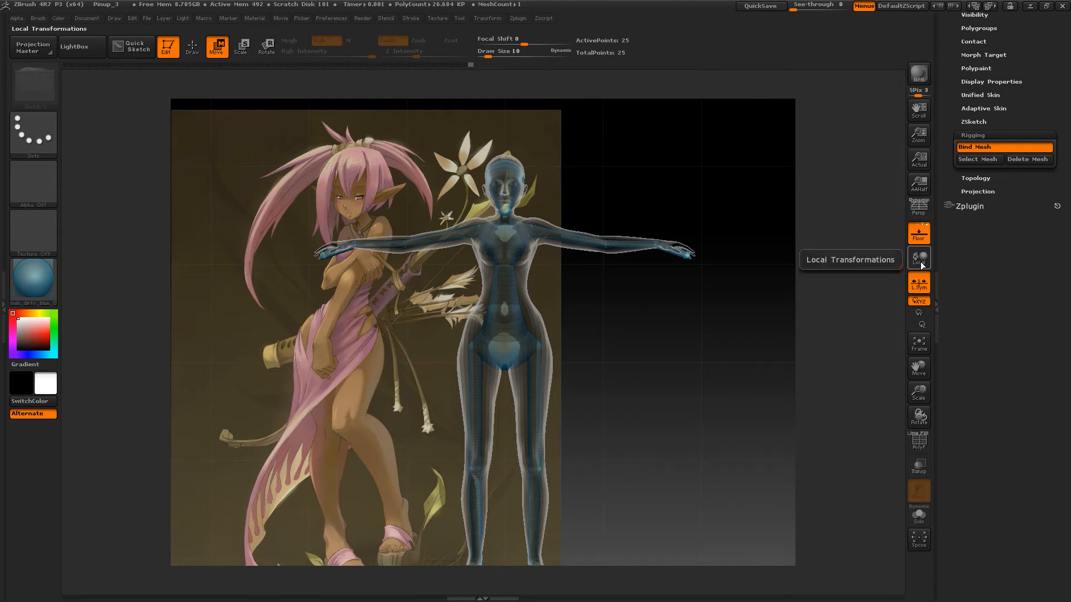
Hide the floor reference, frame the whole figure, and show the reference again to compare proportions
left_click(919, 233)
left_click_drag(770, 318, 225, 412)
key("f")
key("f")
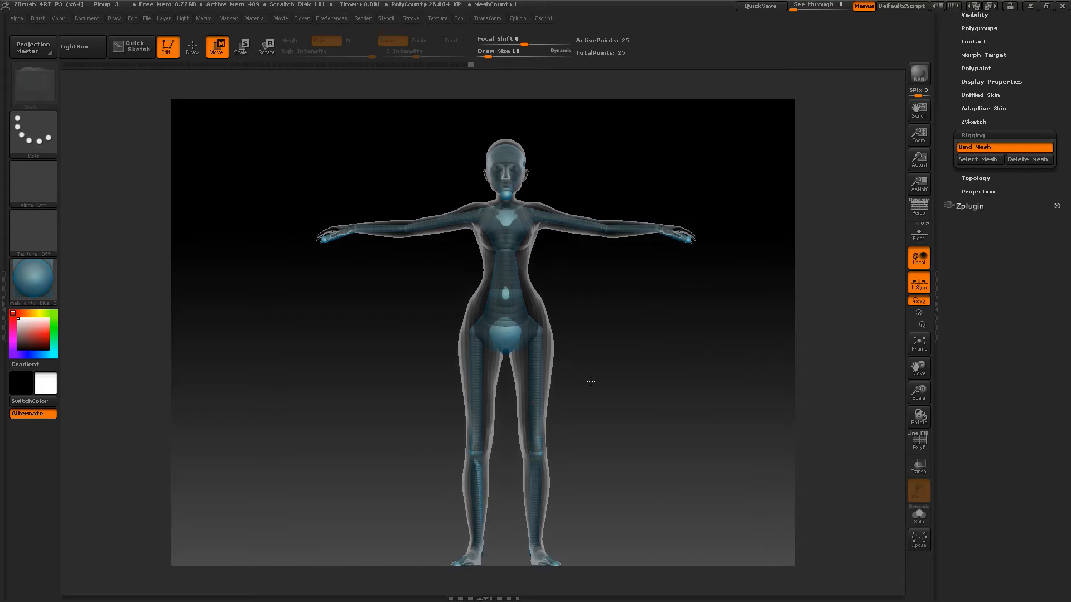
left_click(918, 231)
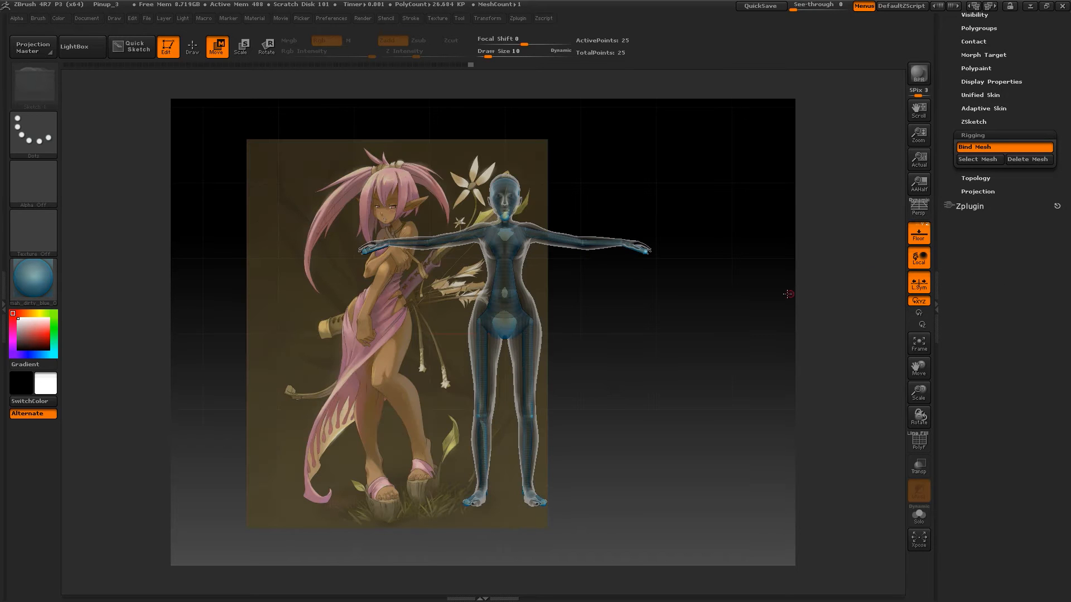
Set the draw size to 6 and adjust the scale of the ZSpheres in both hands
key("space")
left_click_drag(661, 308, 663, 308)
mouse_move(689, 253)
left_mouse_down("alt")
mouse_move(680, 333)
mouse_move(652, 358)
mouse_move(658, 402)
left_mouse_up("alt")
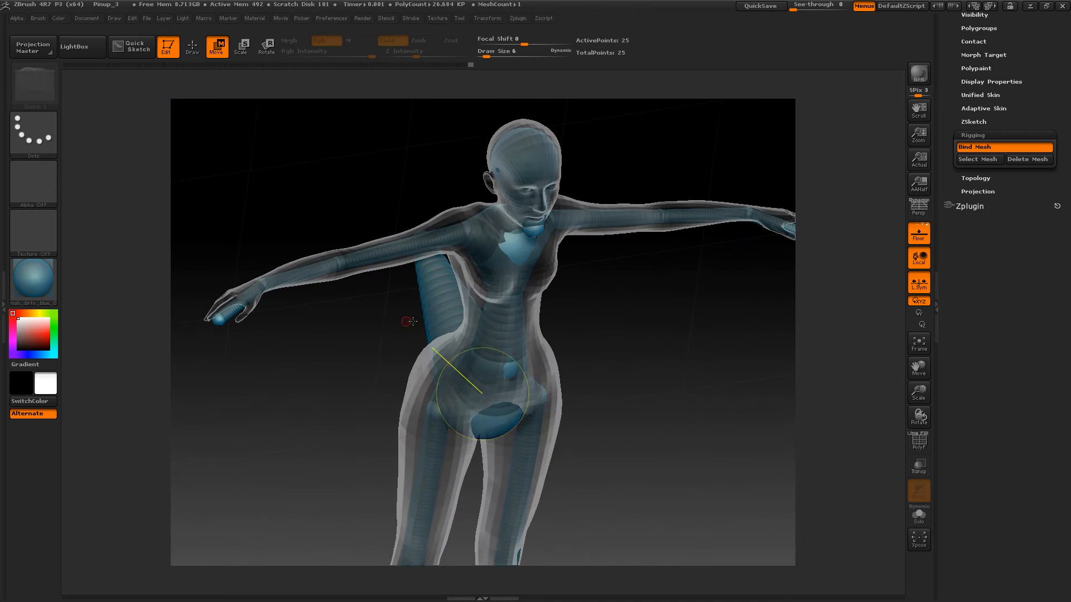
key("e")
left_click_drag(239, 304, 269, 322)
mouse_move(711, 373)
left_mouse_down("alt")
mouse_move(705, 354)
mouse_move(700, 413)
mouse_move(691, 390)
mouse_move(726, 373)
left_mouse_up("alt")
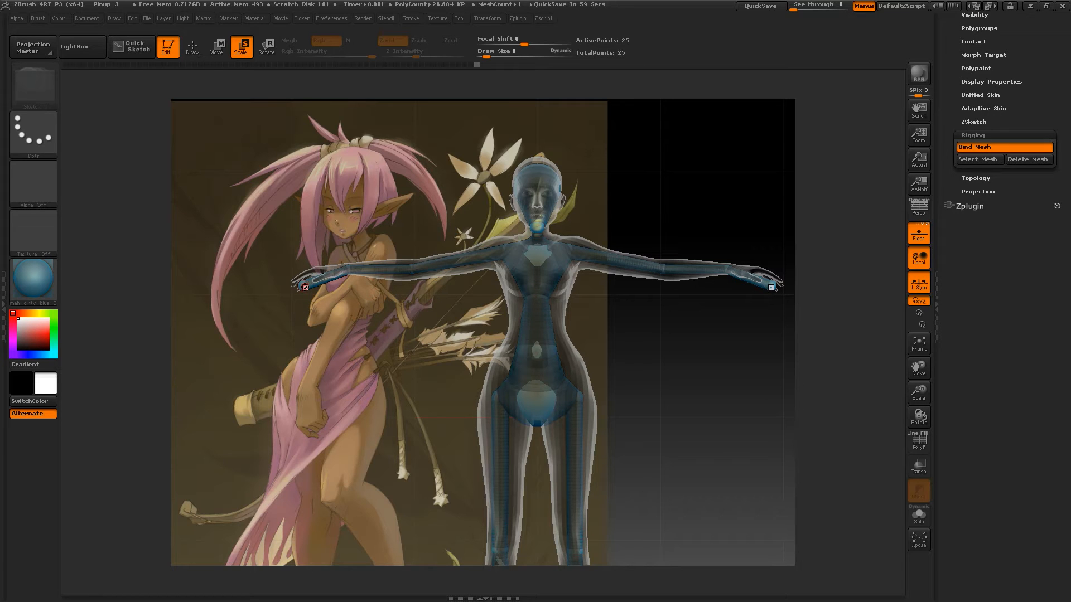
left_click_drag(671, 354, 674, 327, "alt")
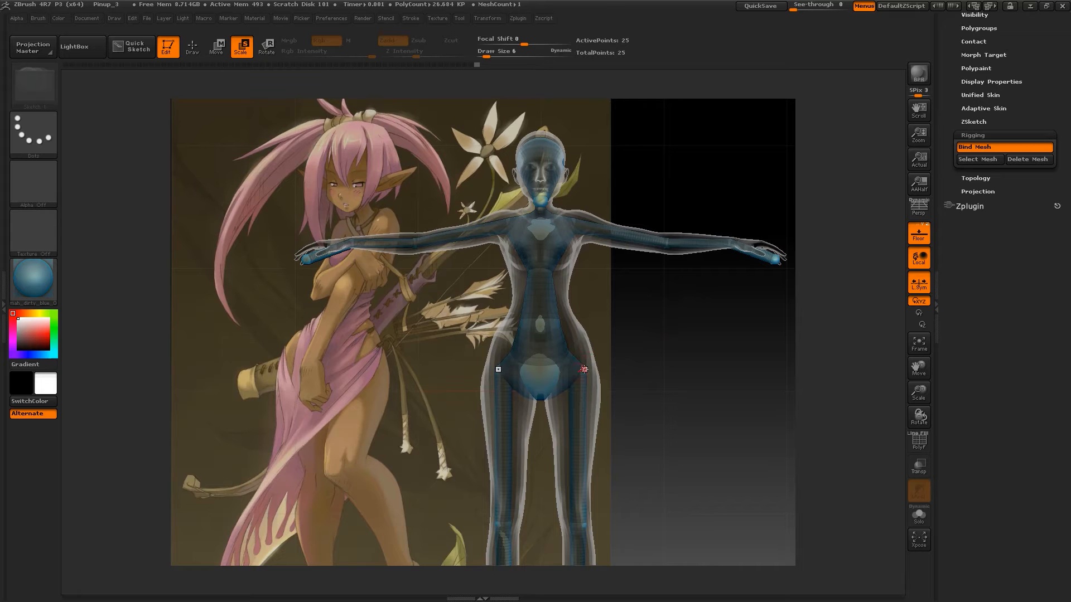
Try to move the central pelvis ZSphere slightly up
key("w")
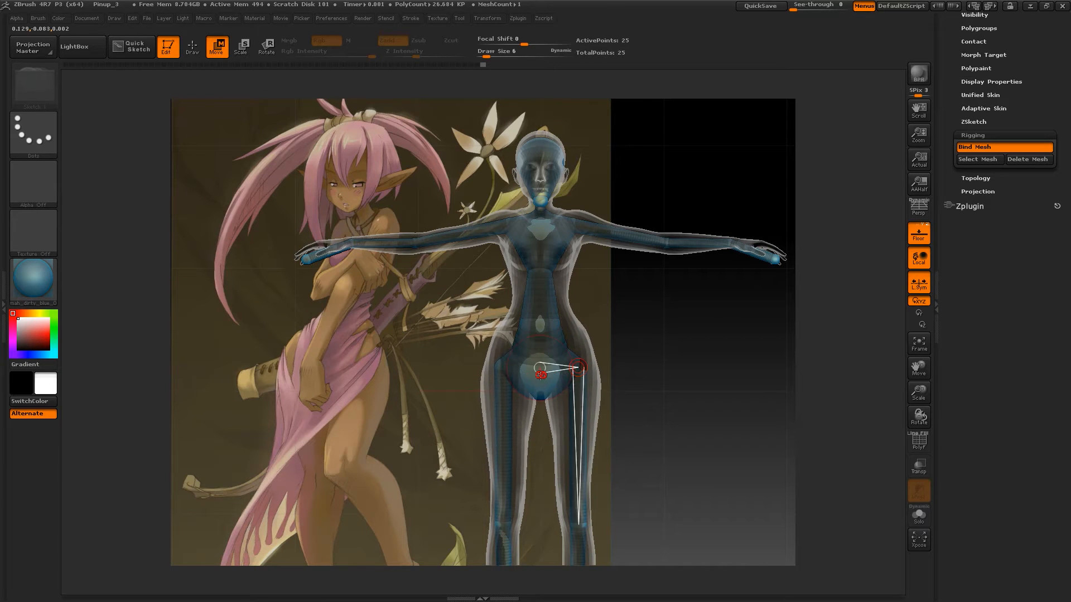
left_click_drag(539, 377, 539, 371)
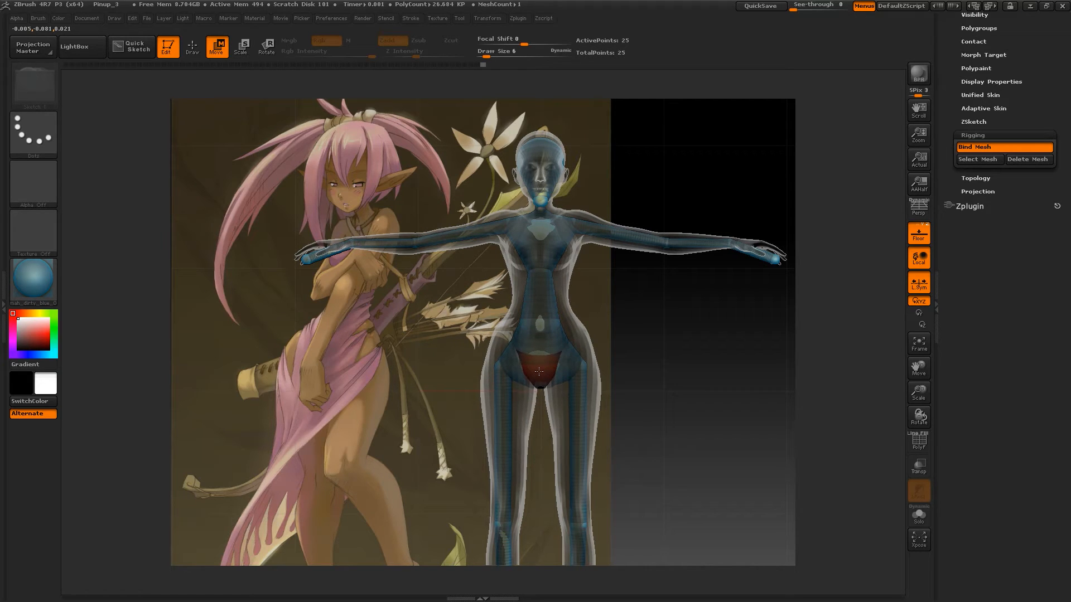
key("ctrl+z")
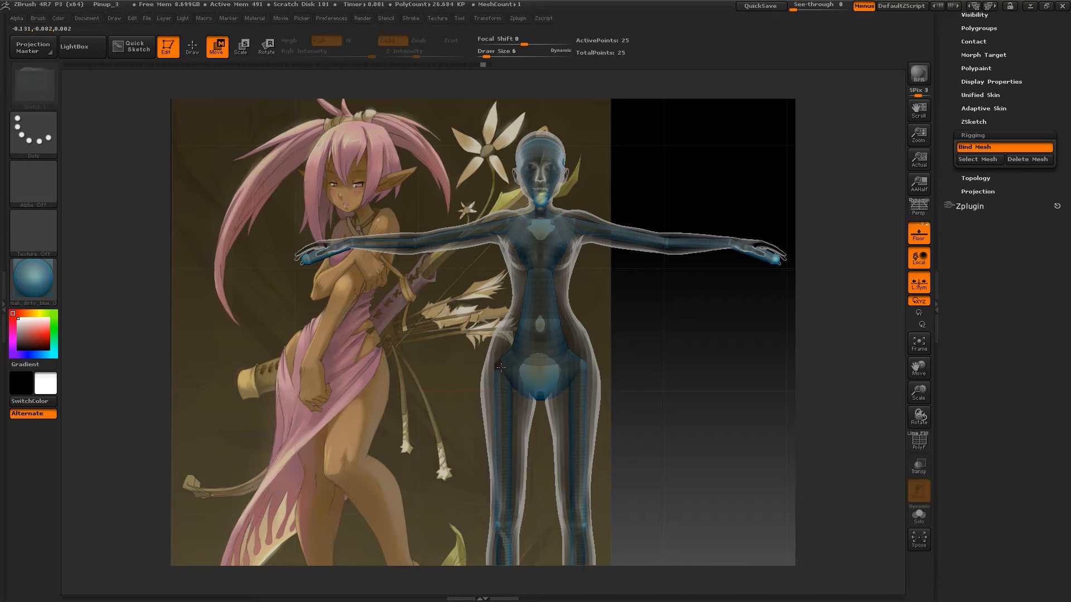
Examine the head size and overall body proportions against the reference artwork
left_click_drag(677, 387, 677, 455, "alt")
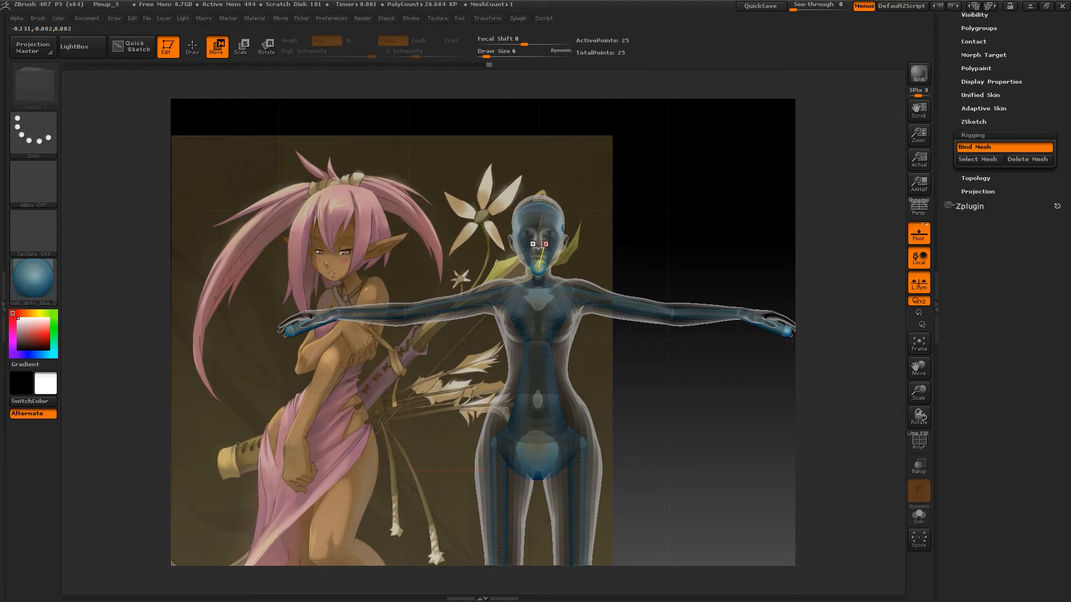
left_click_drag(539, 239, 542, 237)
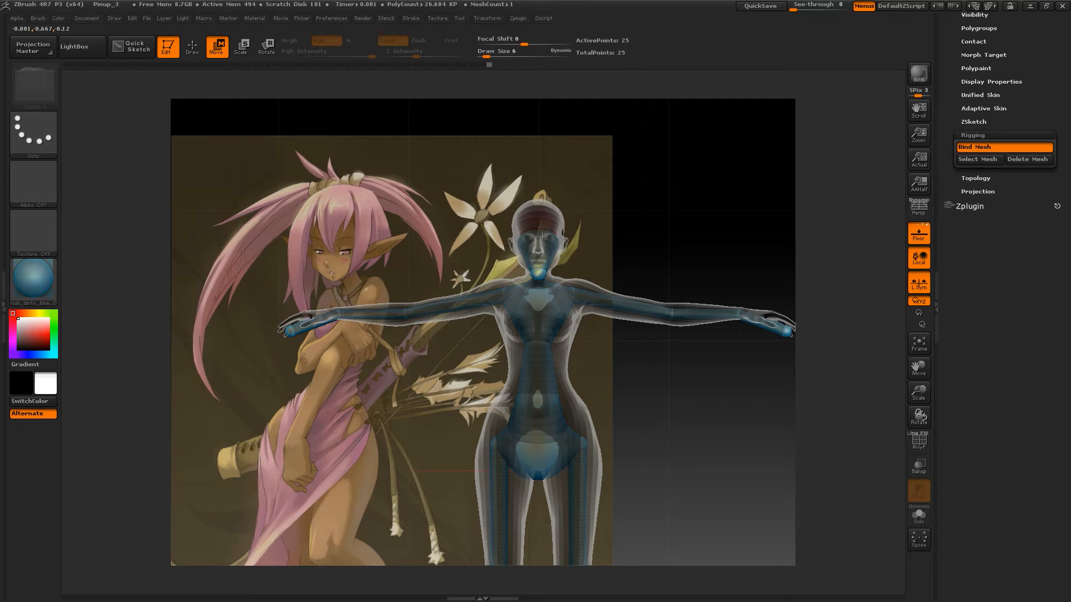
left_click_drag(564, 237, 667, 235)
left_click_drag(714, 319, 689, 302, "alt")
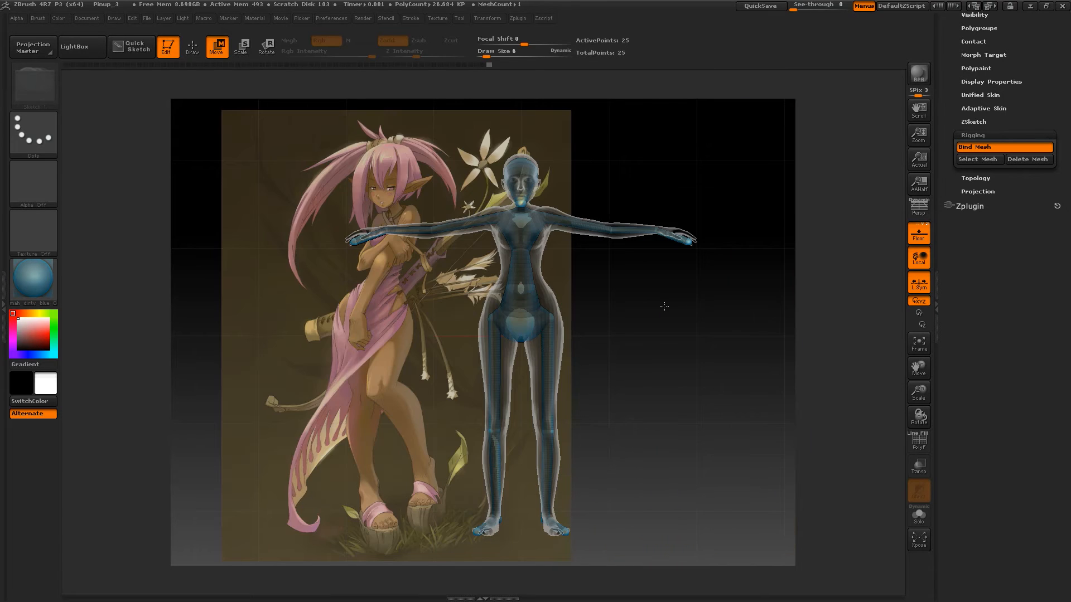
left_click_drag(686, 306, 736, 429)
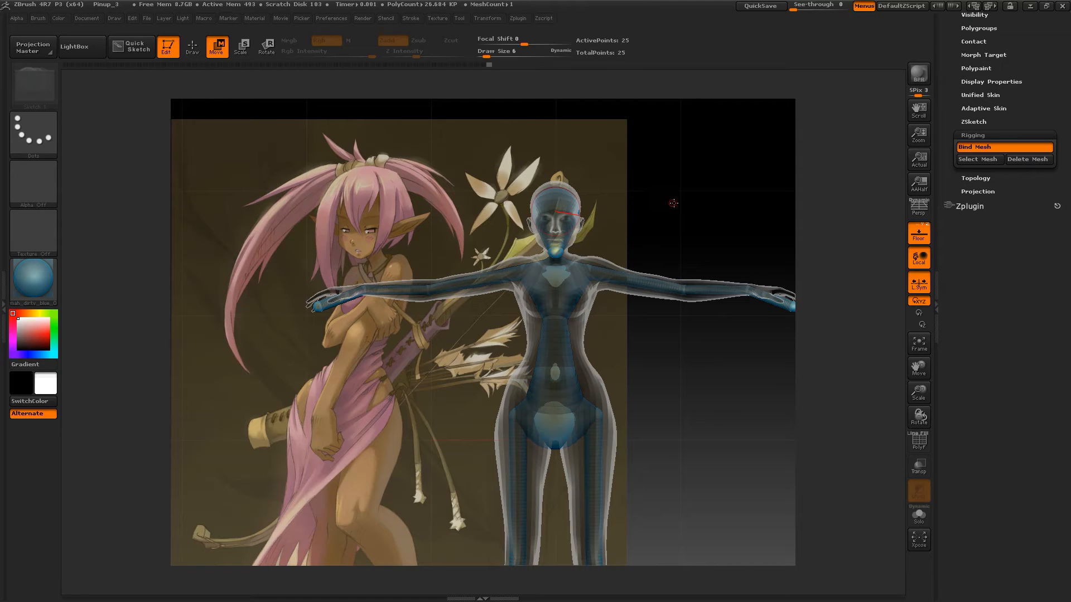
right_click_drag(675, 234, 671, 212, "ctrl")
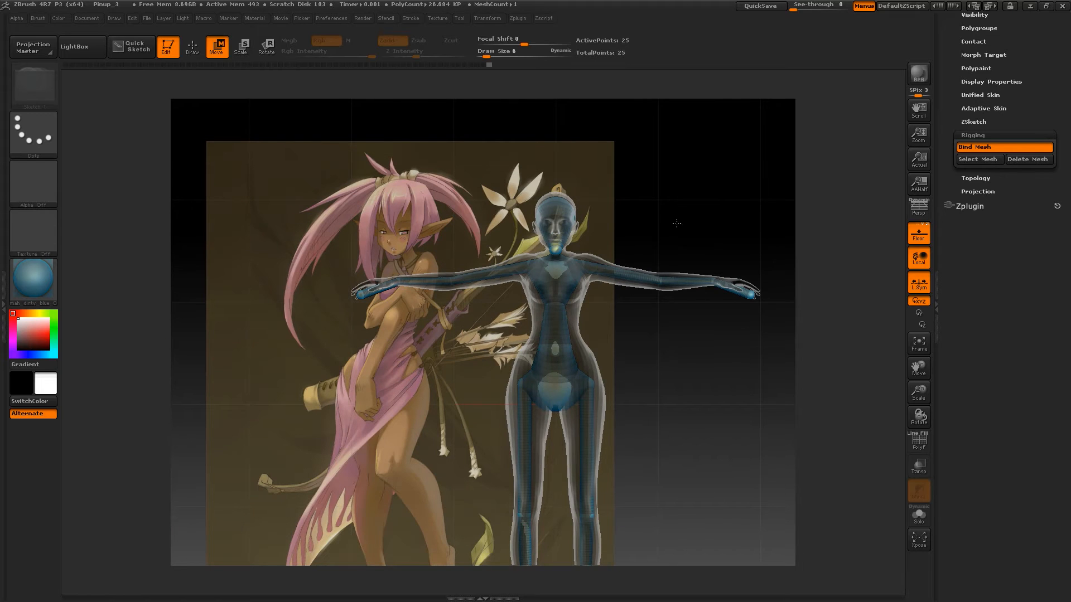
Rotate both arms down from the shoulders so they hang beside the body
left_click_drag(701, 348, 659, 296, "alt")
key("r")
left_click_drag(608, 245, 557, 304)
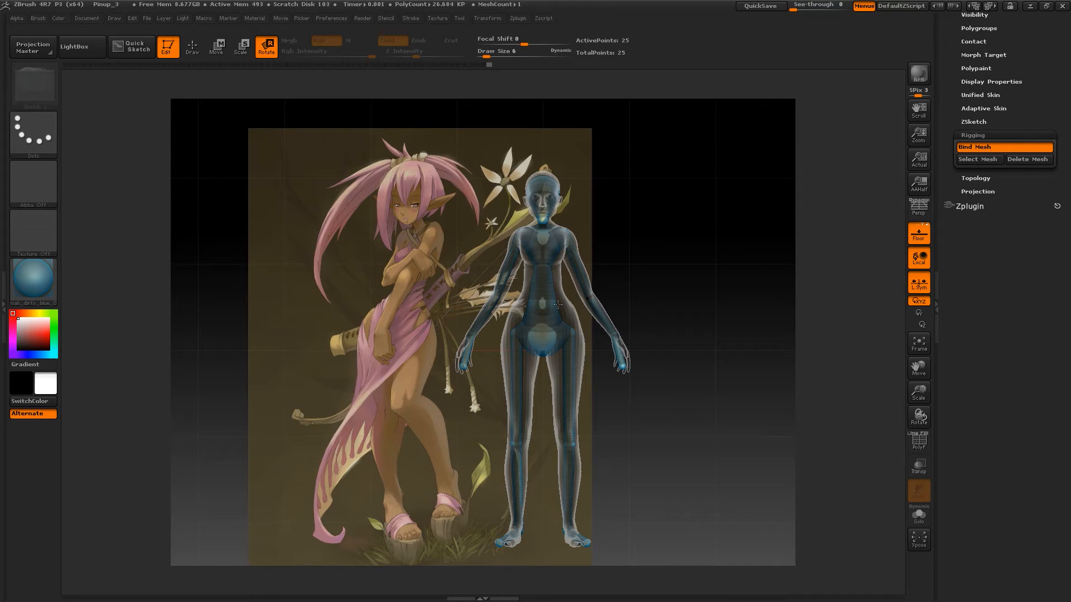
left_click_drag(557, 305, 556, 305)
Adjust the upper-arm position slightly and rotate both forearms inward, closer to the hips
key("w")
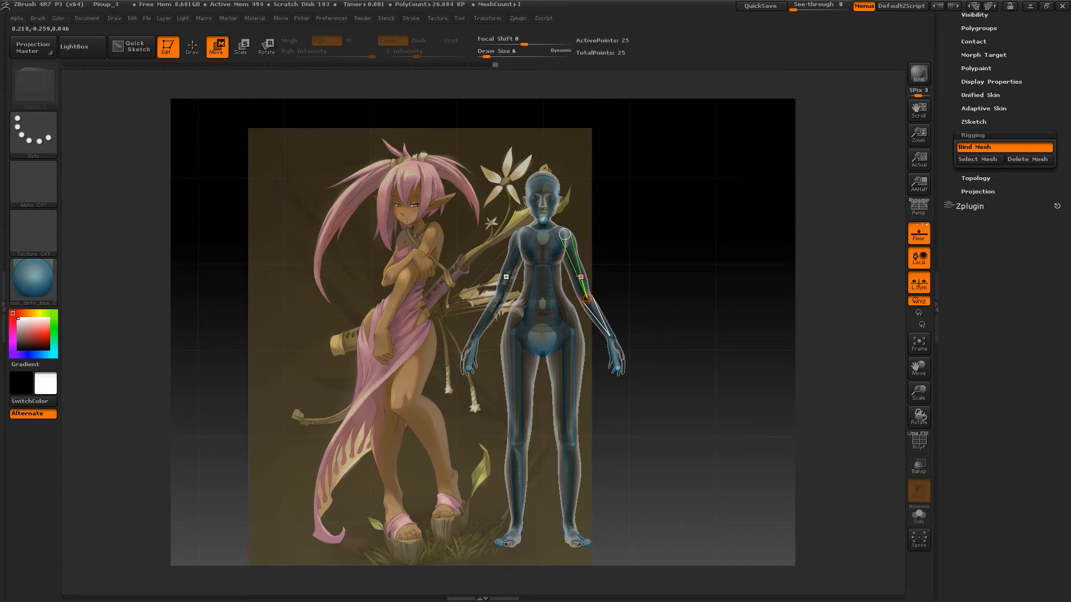
left_click_drag(578, 270, 580, 271)
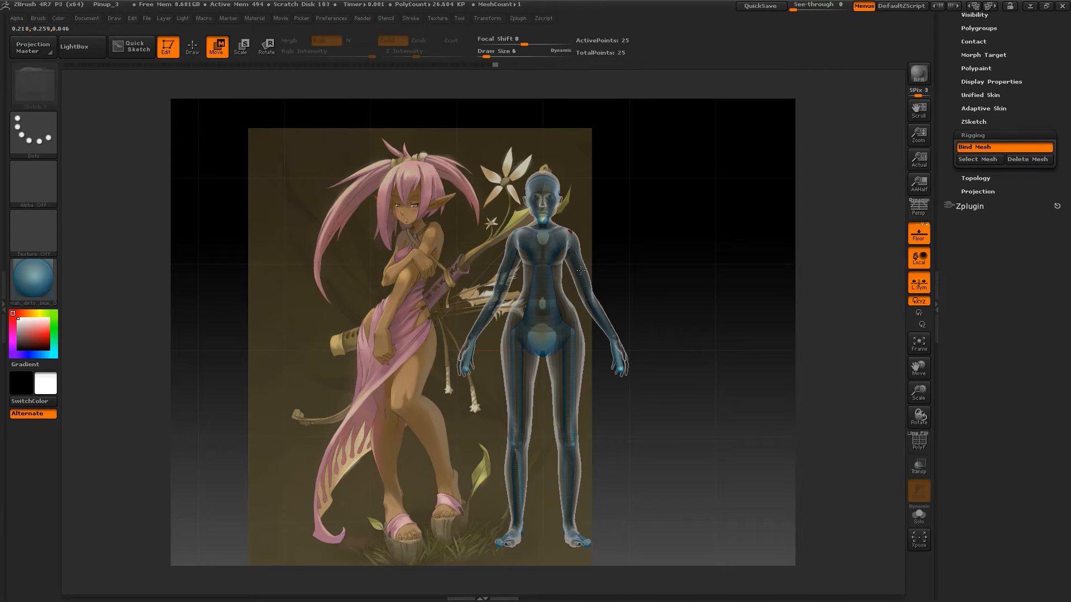
left_click_drag(580, 270, 579, 270)
key("r")
left_click_drag(599, 315, 590, 318)
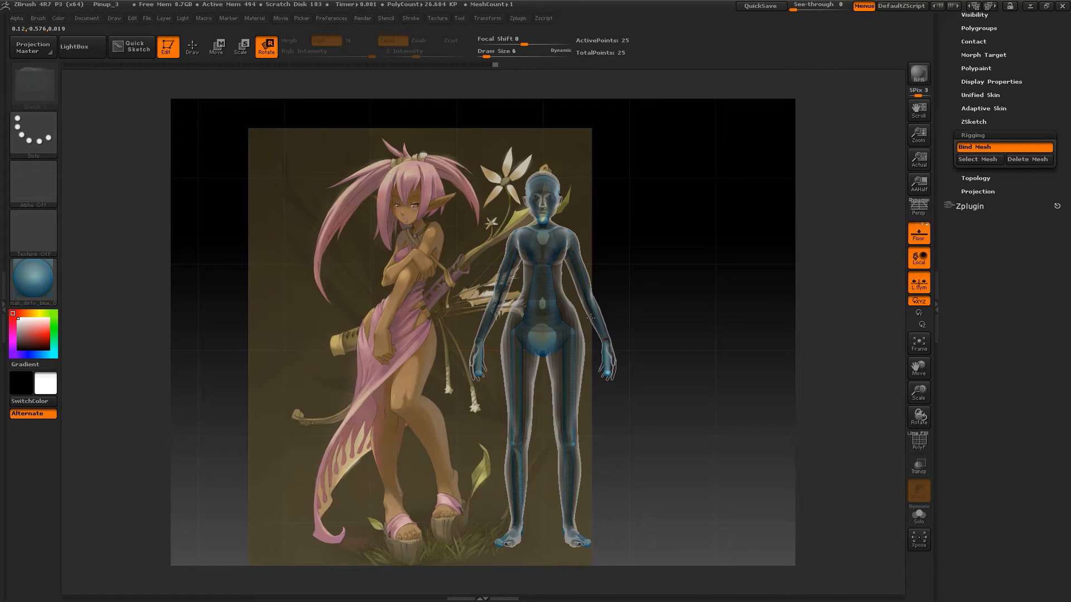
left_click_drag(688, 243, 716, 297, "alt")
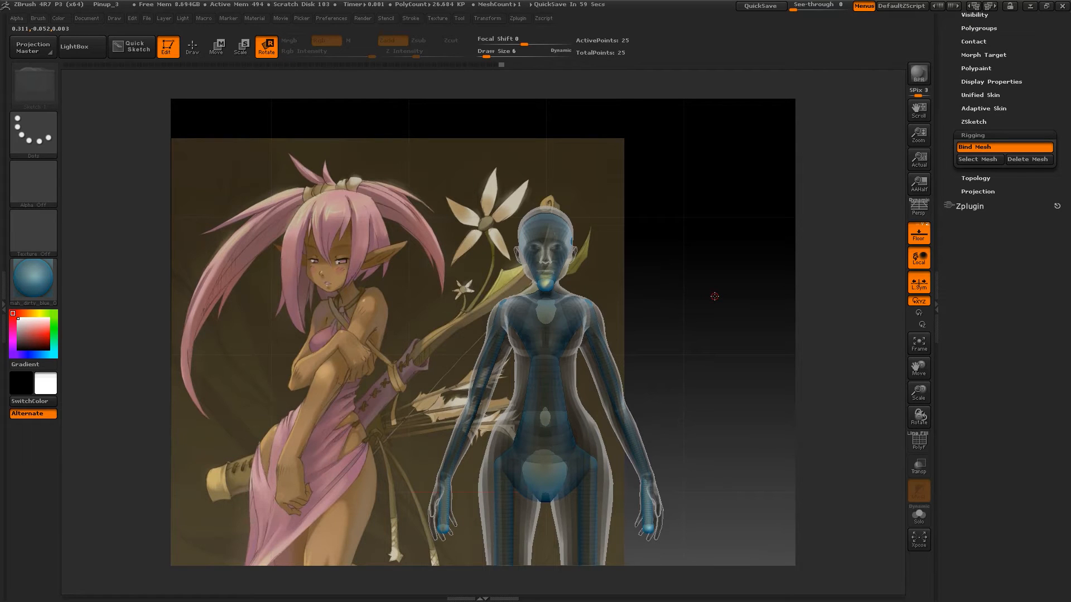
left_click_drag(715, 296, 723, 190, "alt")
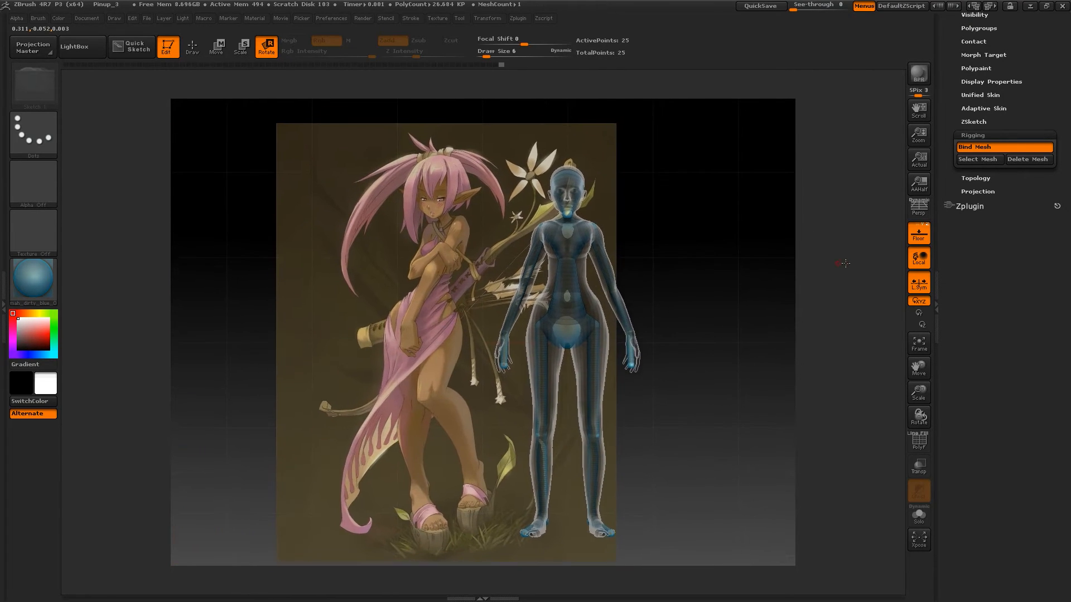
Transfer the posed TPoseMesh back to the subtools with Transpose Master
left_click_drag(944, 111, 945, 248)
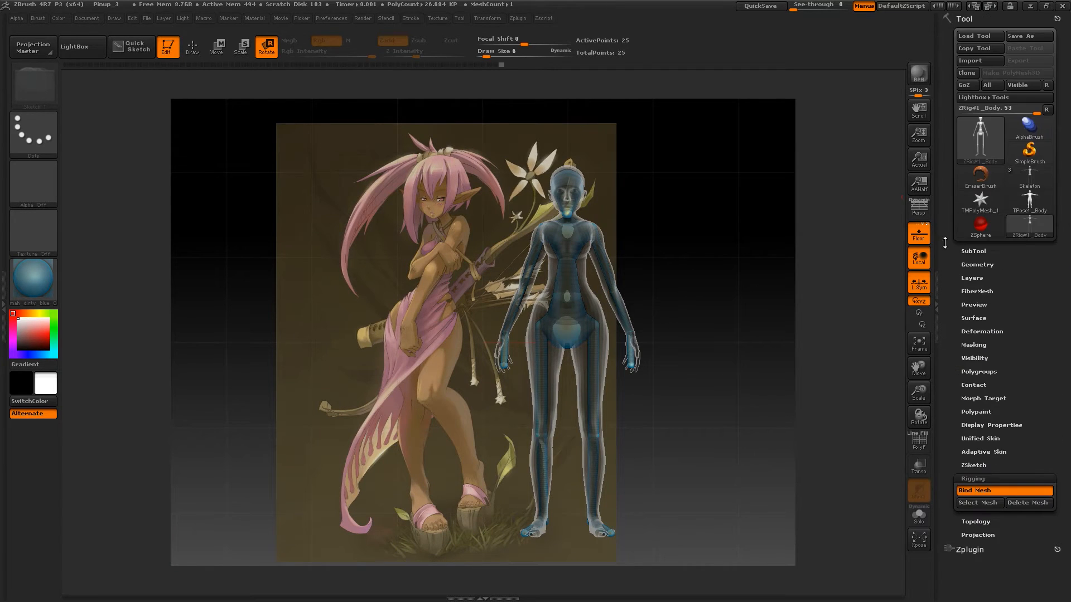
left_click(962, 21)
left_click(969, 33)
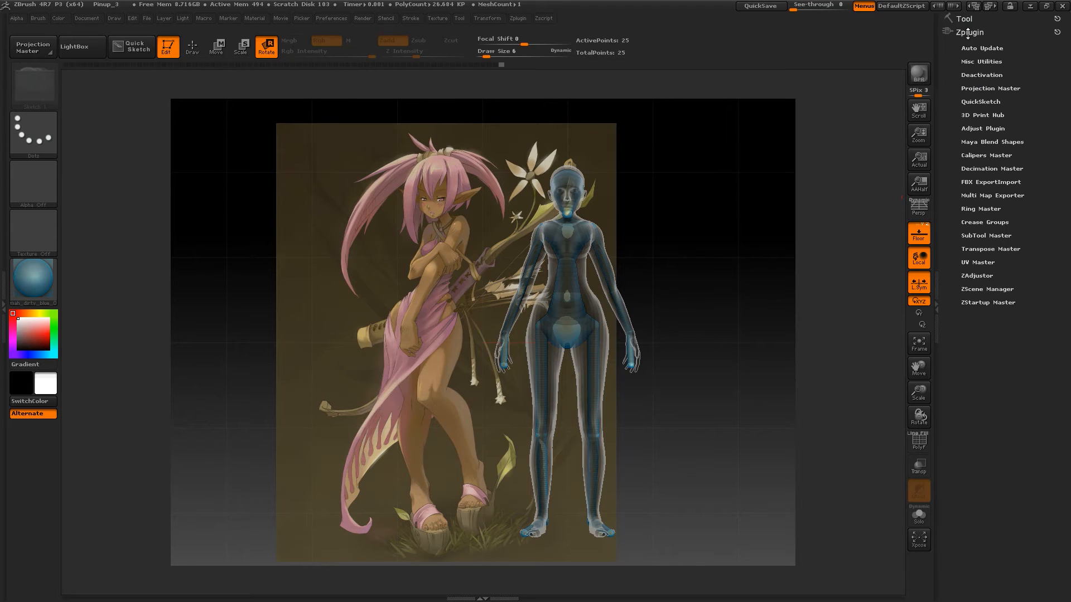
left_click(988, 248)
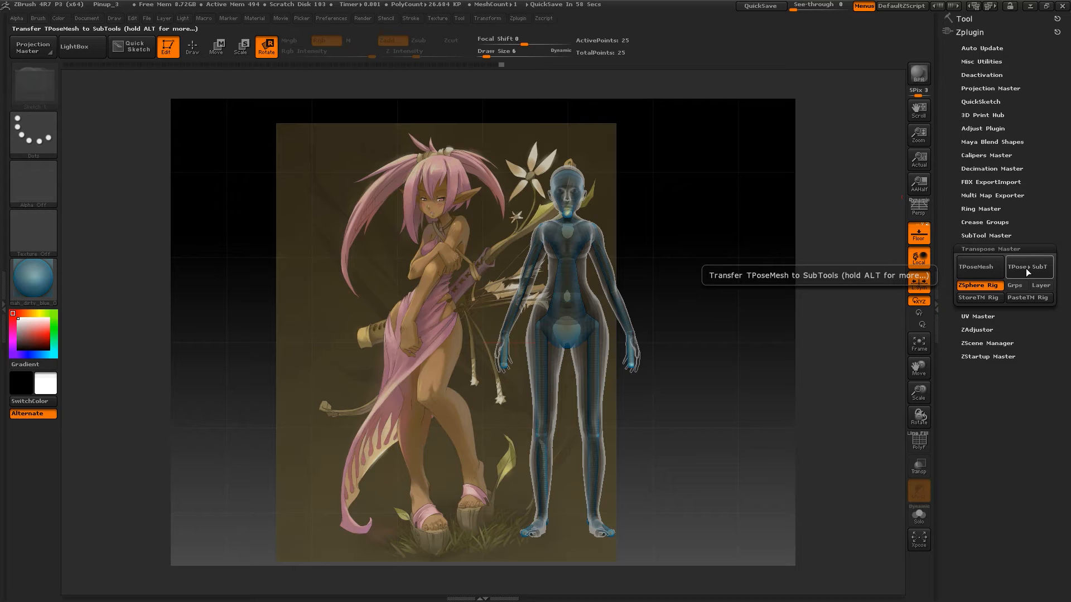
left_click(1026, 269)
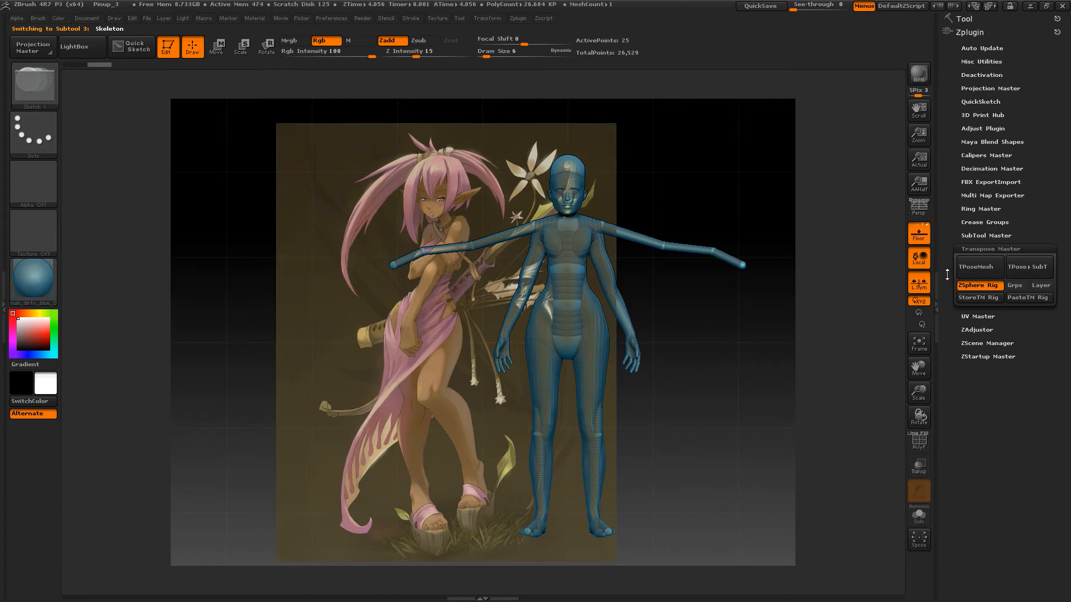
Make Body the active subtool, hide the Skeleton subtool and frame the body
left_click(965, 18)
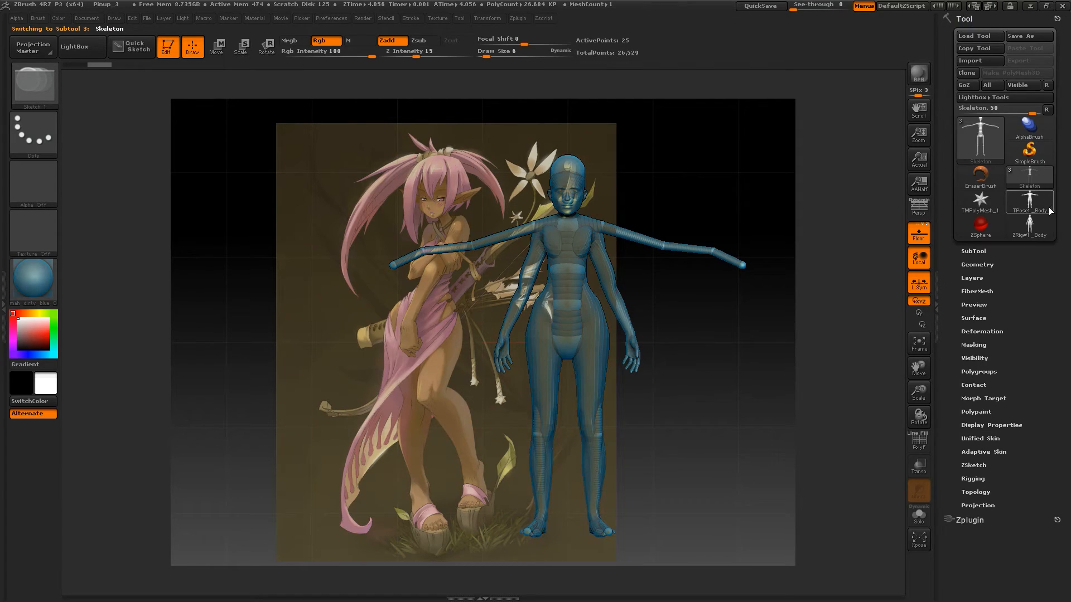
left_click(977, 251)
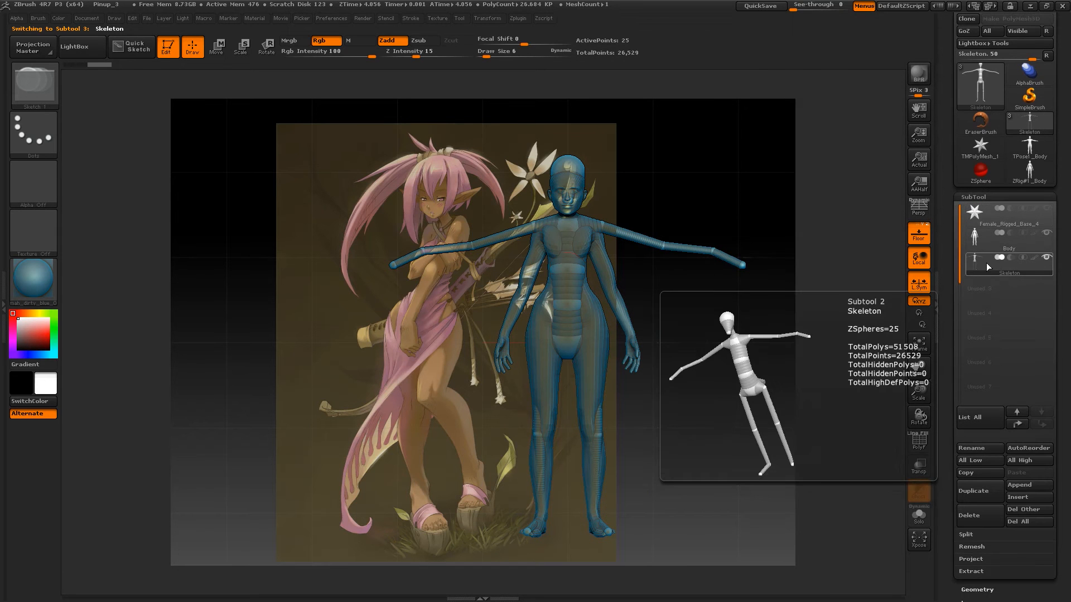
left_click(992, 248)
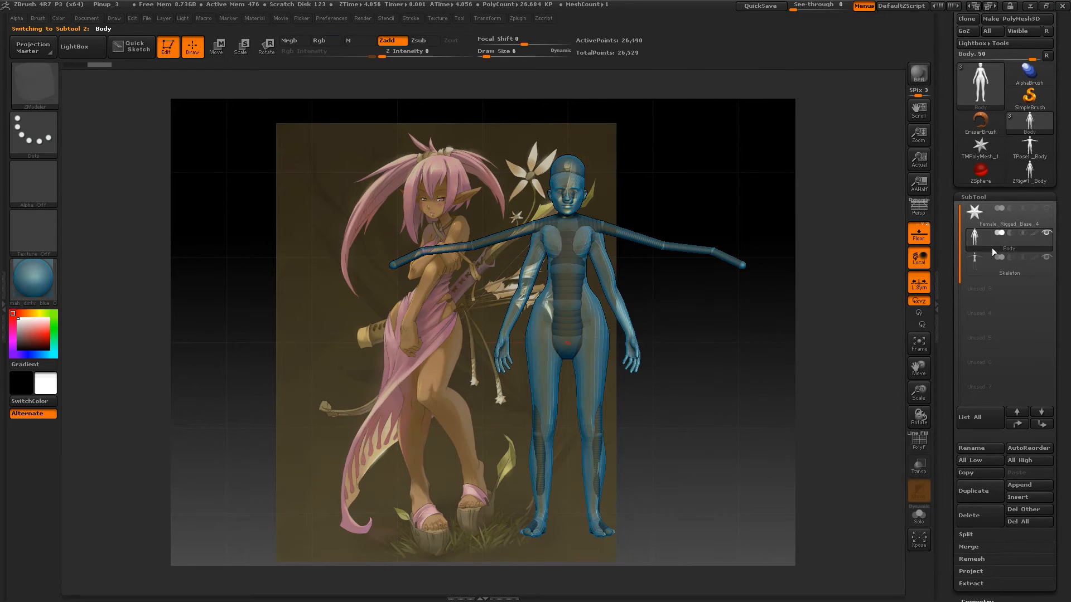
left_click(989, 272)
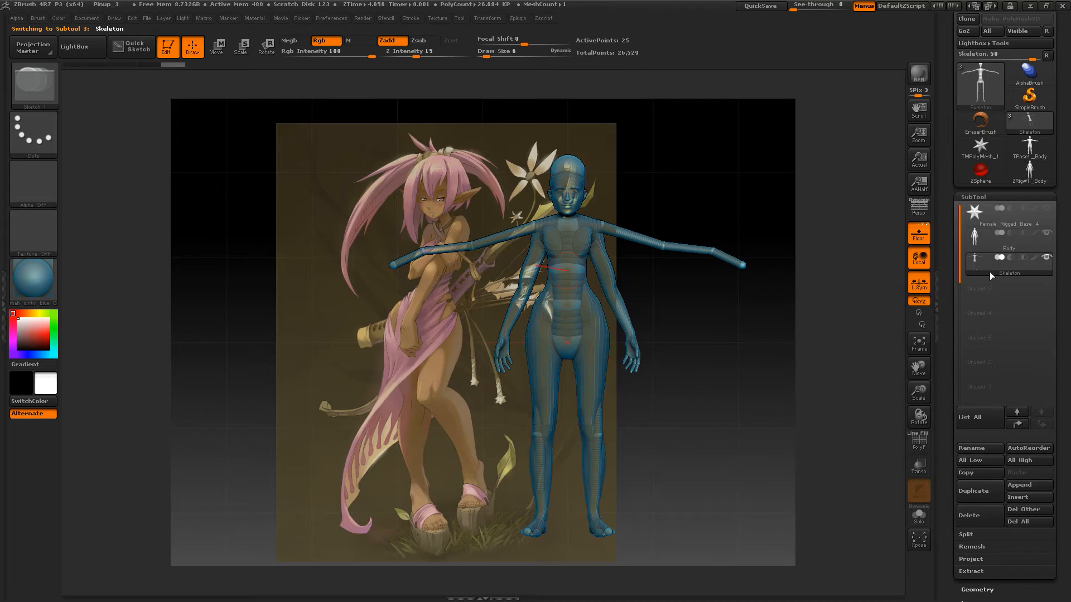
left_click(991, 247)
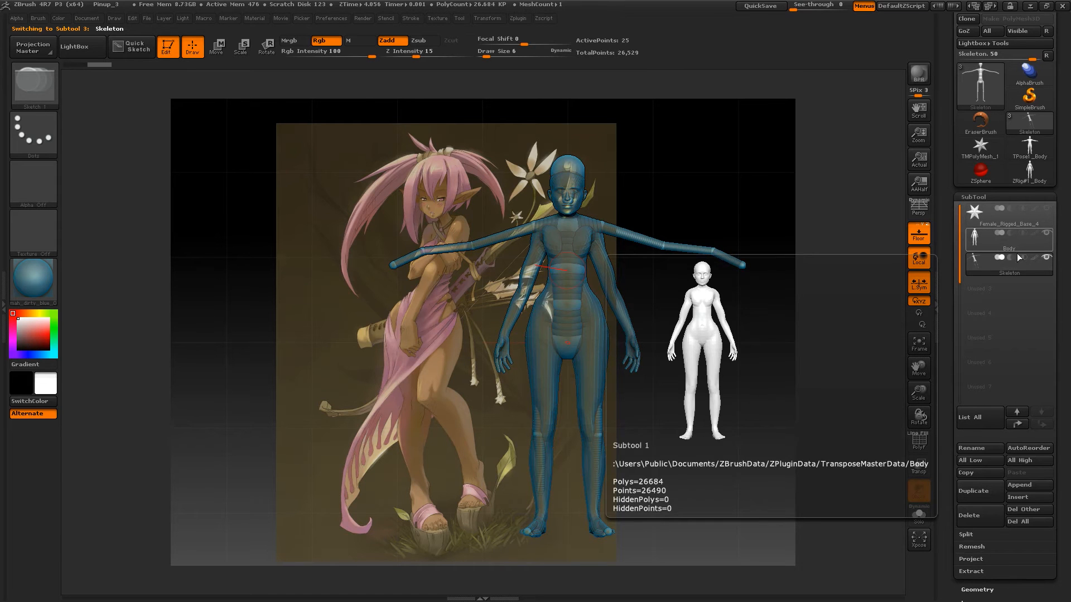
left_click(1046, 257)
key("f")
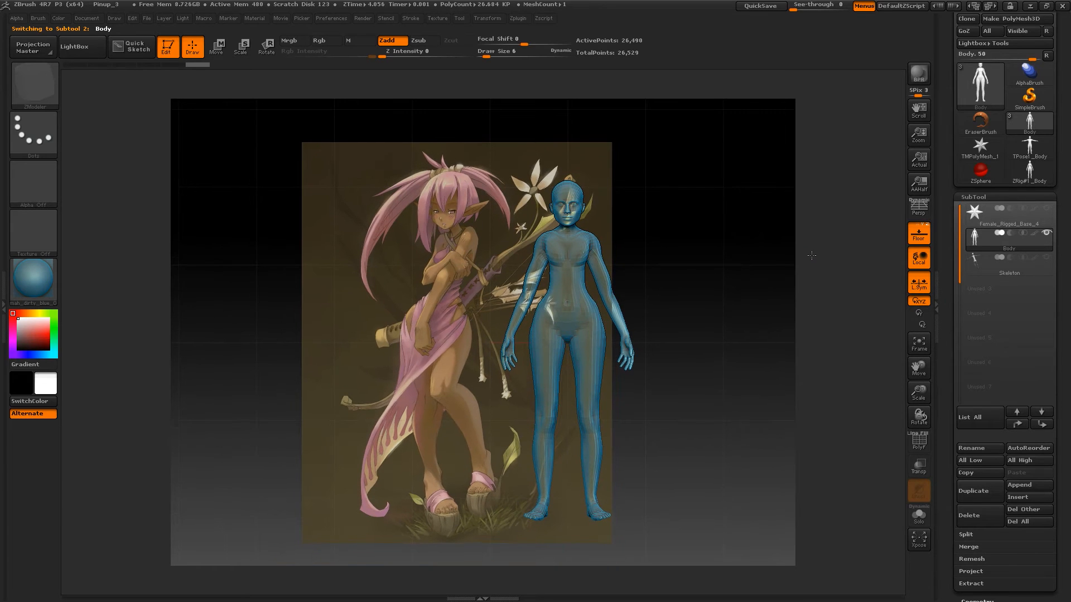
Adjust the sides of the waist with the Move brush at a draw size of 105
mouse_move(811, 260)
left_mouse_down("shift")
mouse_move(724, 279)
mouse_move(748, 282)
mouse_move(752, 257)
mouse_move(727, 251)
mouse_move(741, 246)
mouse_move(705, 239)
mouse_move(709, 259)
left_mouse_up("shift")
key("space")
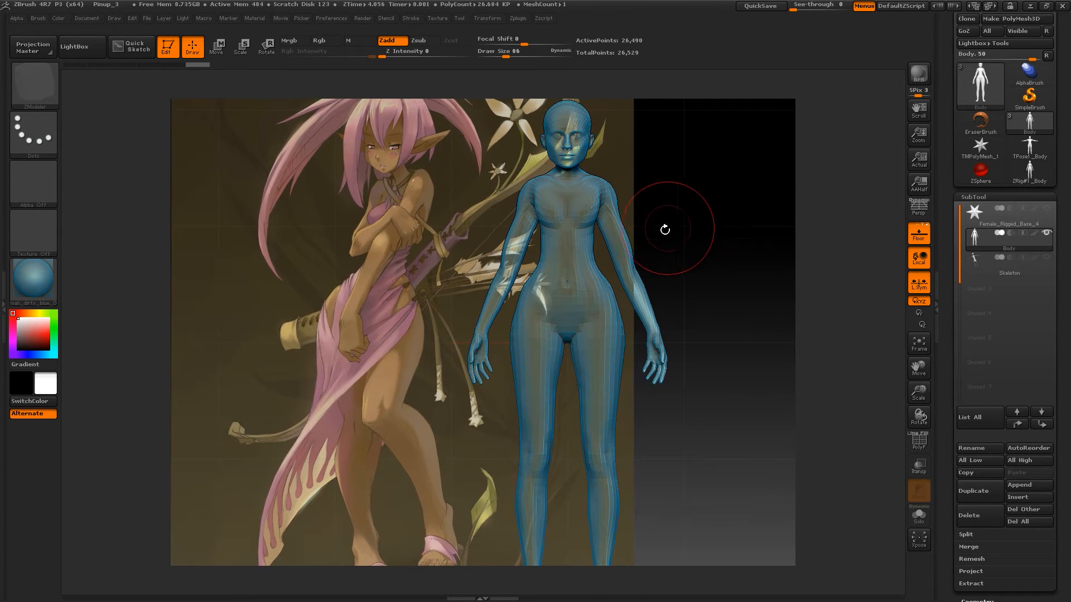
key("b")
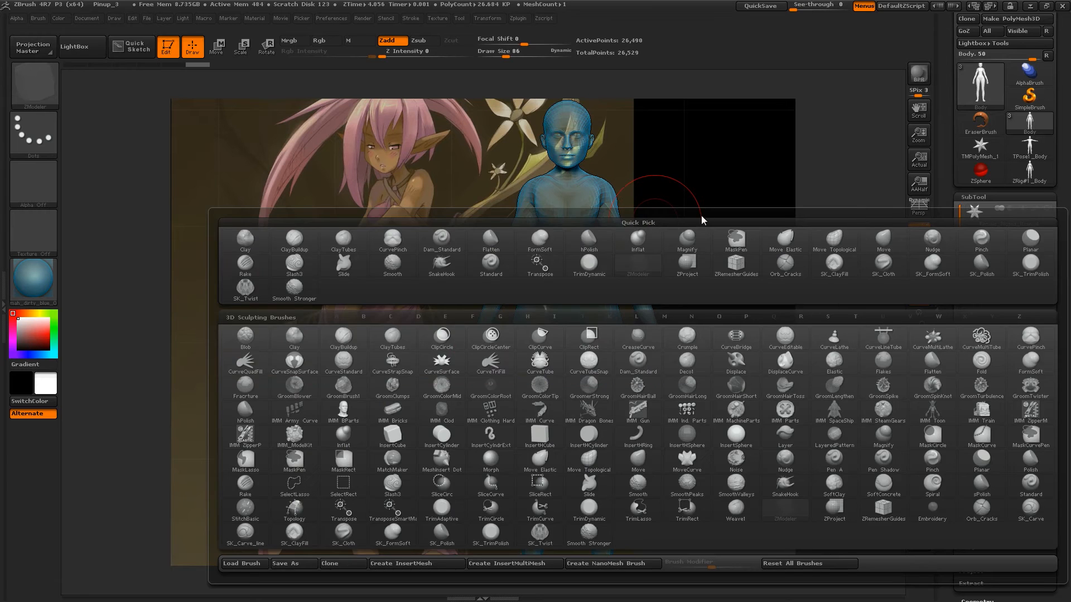
key("b")
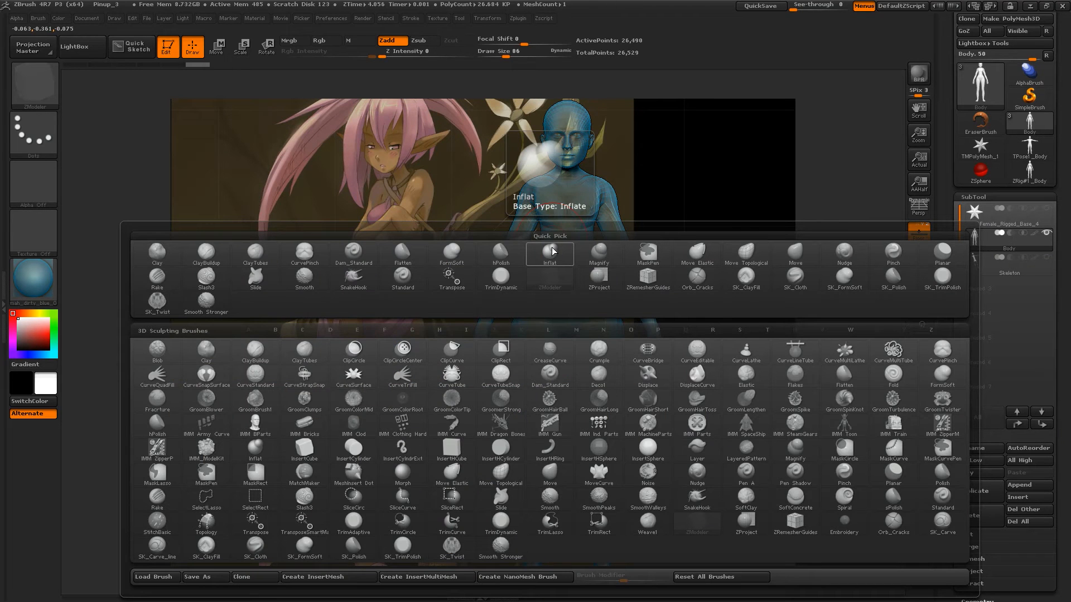
key("m")
key("v")
key("space")
mouse_move(653, 221)
left_mouse_down()
mouse_move(693, 208)
mouse_move(697, 286)
left_mouse_up()
left_click_drag(544, 345, 552, 347)
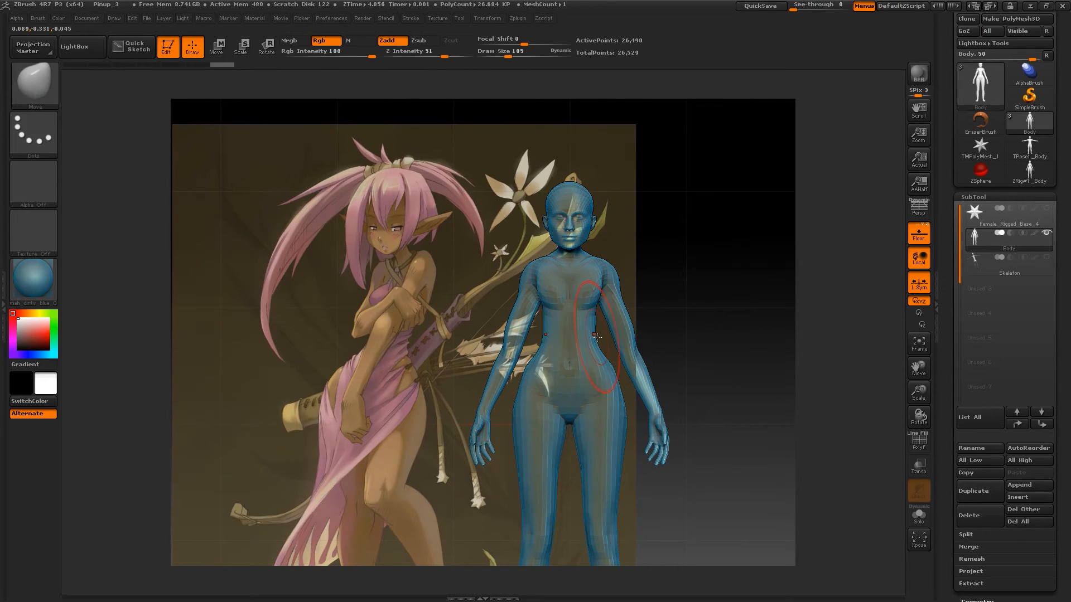
Choose the Move Topological brush and mask both upper arms beside the waist
key("space")
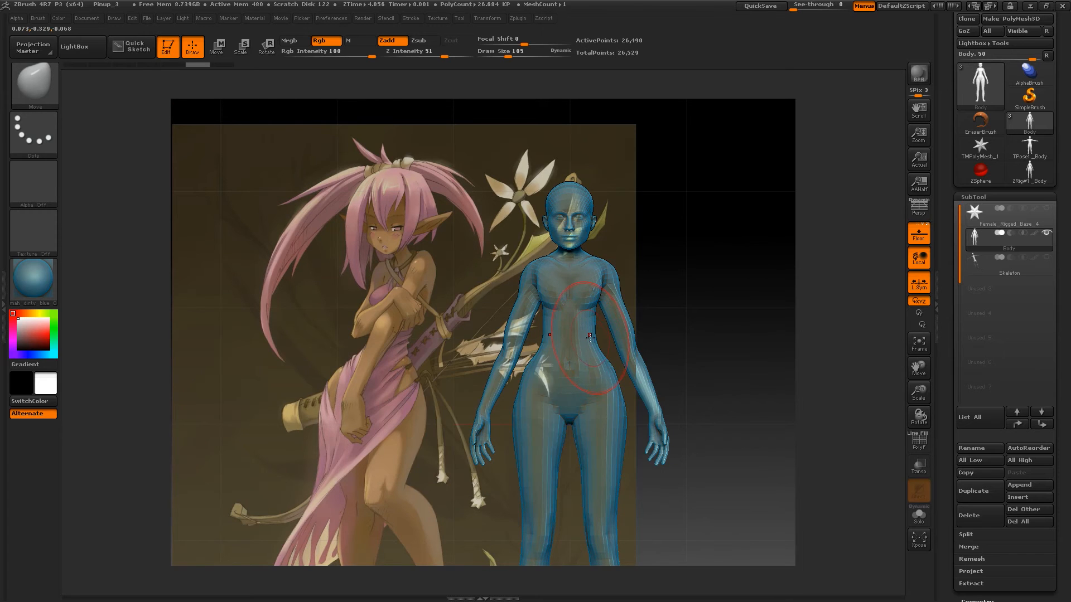
key("b")
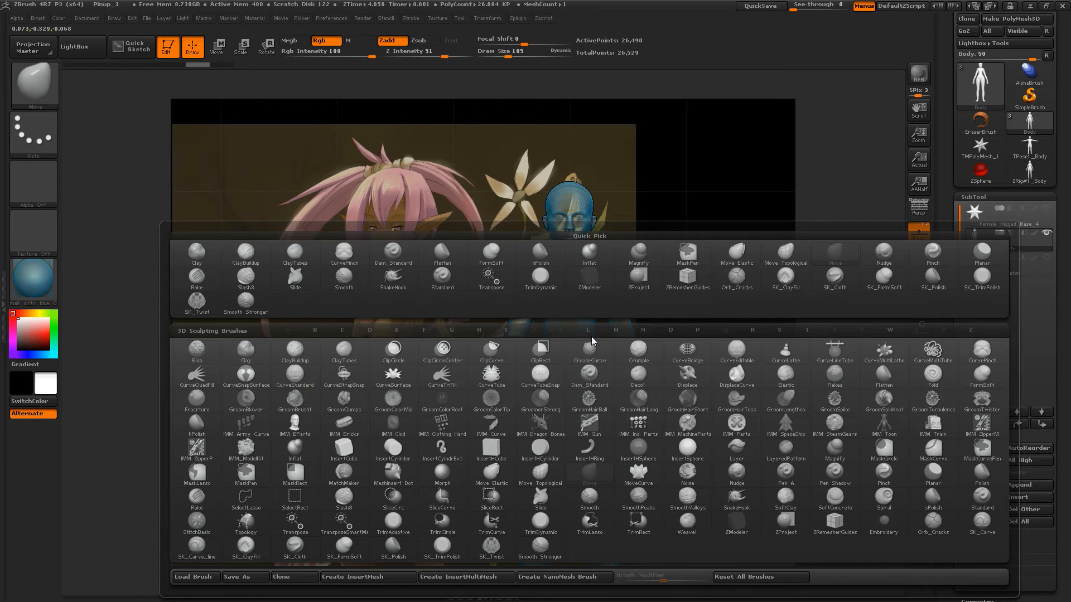
key("m")
left_click(539, 479)
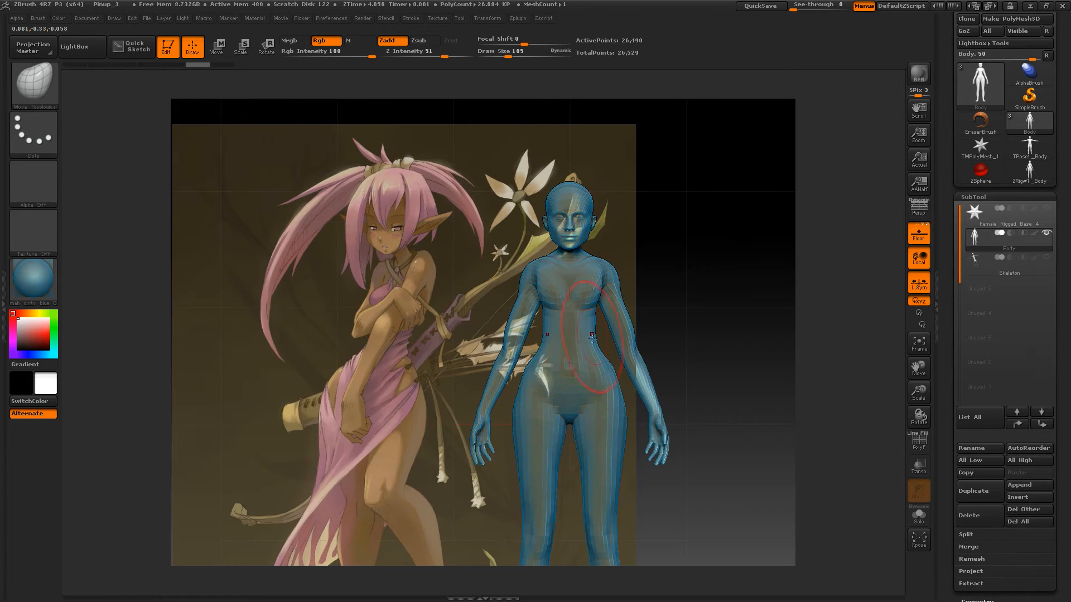
key("ctrl")
left_click_drag(665, 311, 602, 357, "ctrl")
left_click_drag(705, 318, 626, 372, "ctrl")
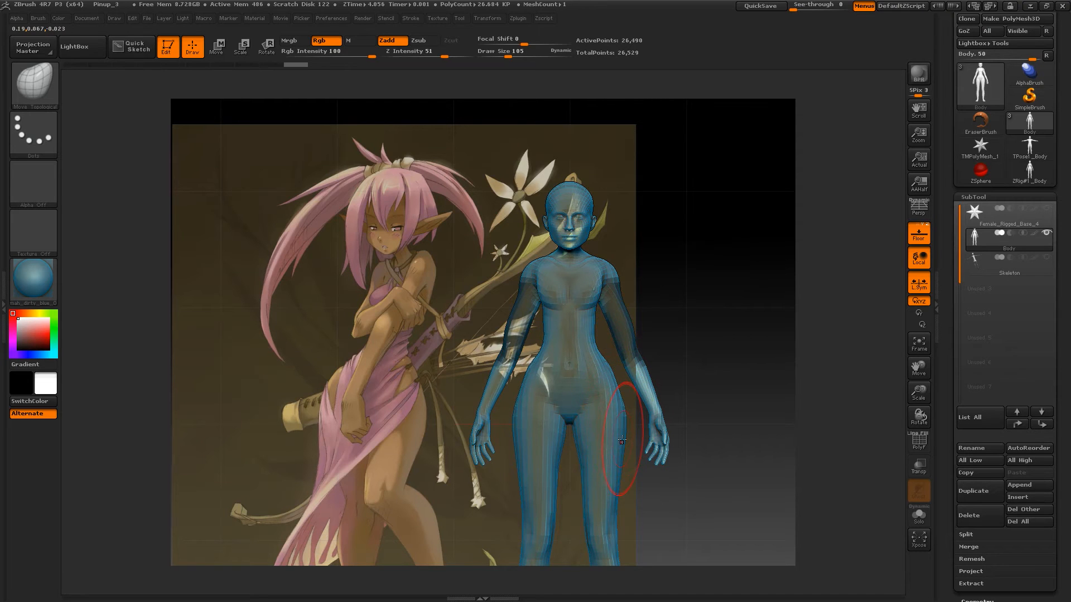
Refine the outer contour of the hips and upper thighs by pulling it slightly inward, undoing the first stroke
left_click_drag(619, 440, 621, 455)
key("ctrl+z")
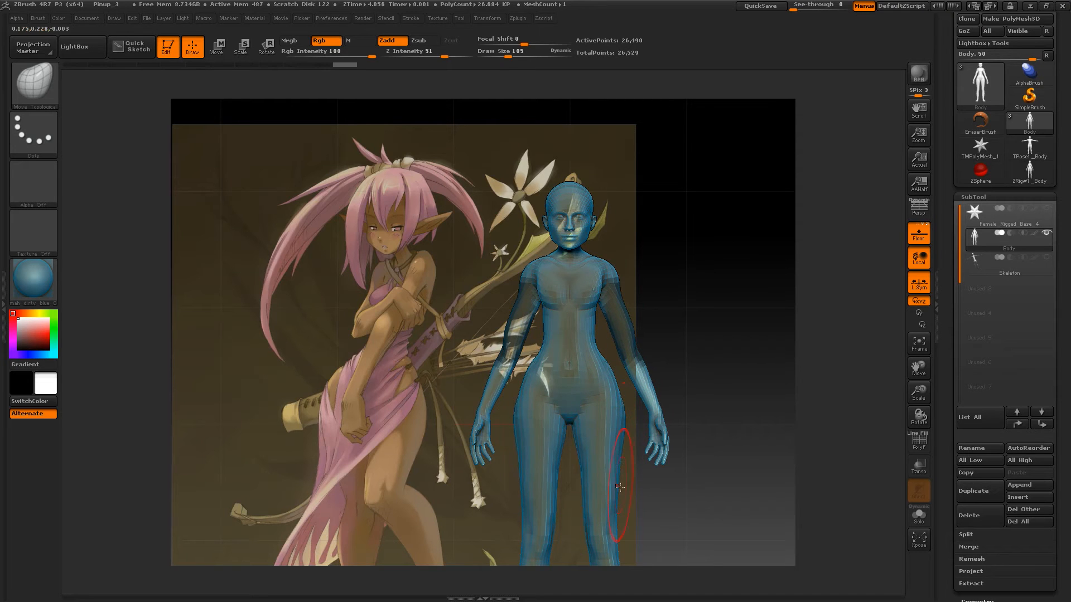
left_click_drag(625, 428, 623, 430)
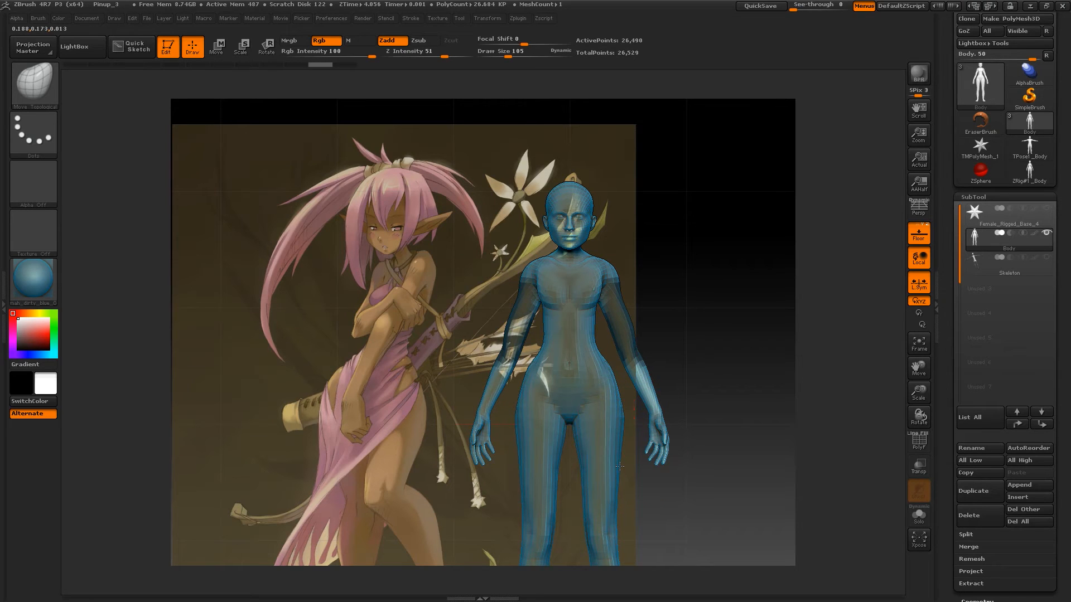
left_click_drag(619, 466, 618, 513)
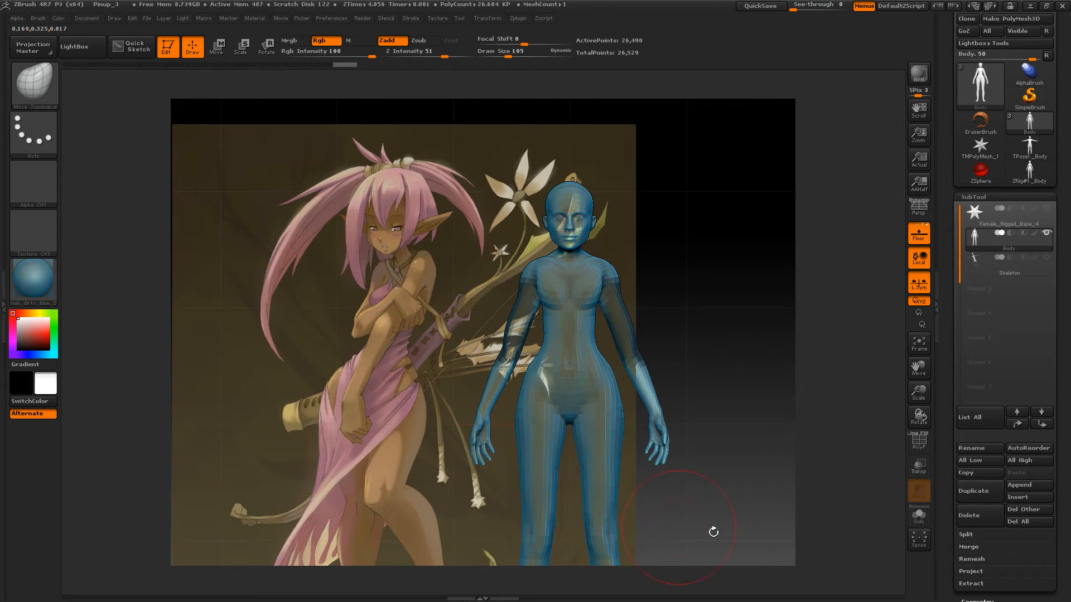
Adjust the inner thighs just below the crotch with Move Topological at a draw size of 86
left_click_drag(702, 518, 710, 359, "alt")
key("space")
left_click_drag(545, 400, 551, 400)
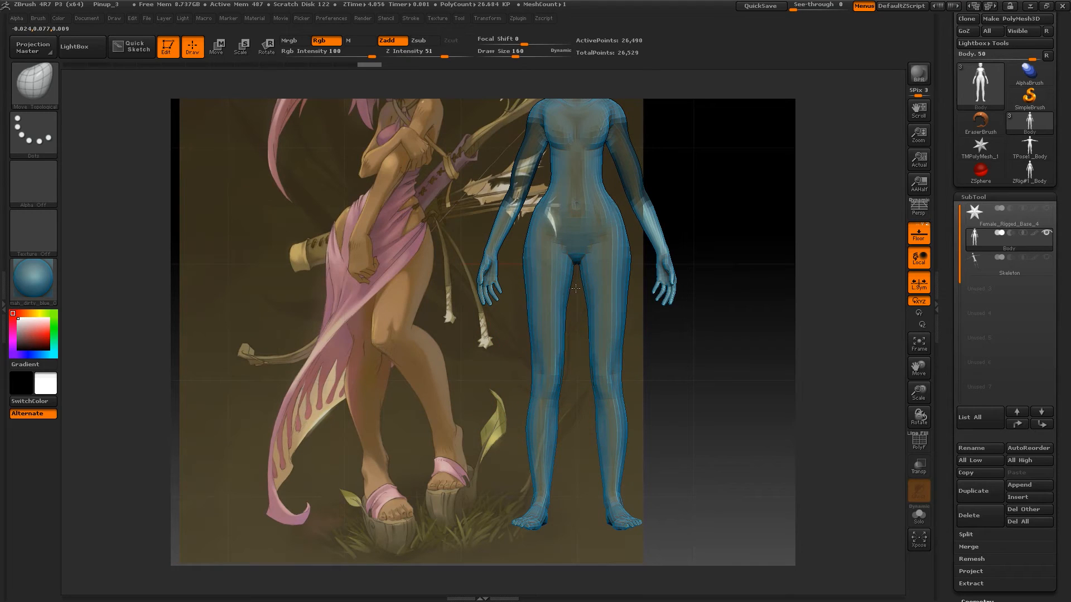
left_click_drag(577, 288, 579, 290)
key("ctrl+z")
mouse_move(684, 353)
left_mouse_down("alt")
mouse_move(669, 330)
mouse_move(651, 330)
left_mouse_up("alt")
key("space")
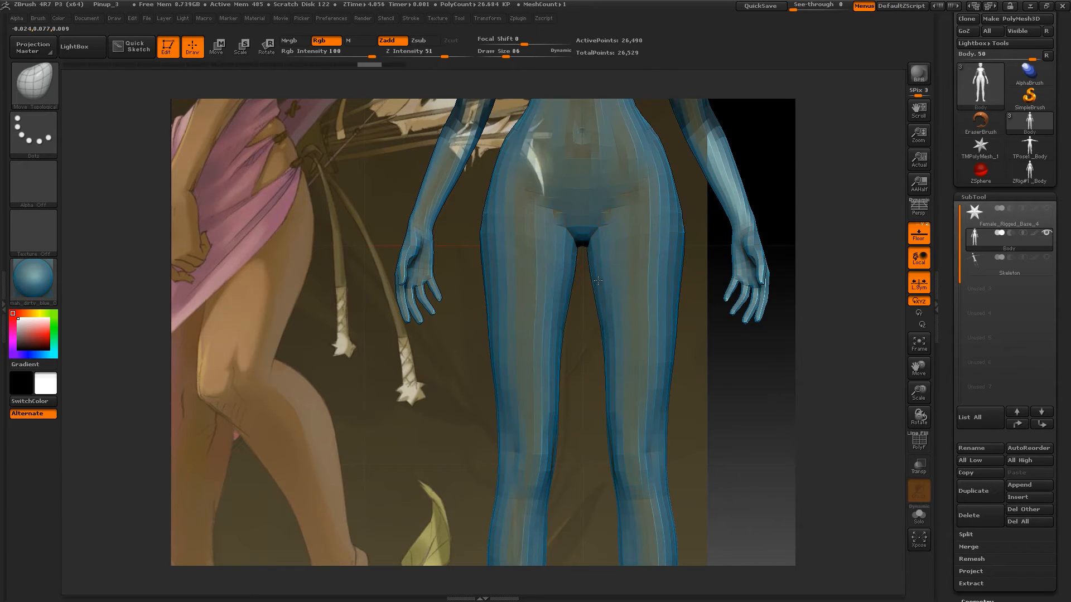
left_click_drag(598, 280, 597, 280)
left_click_drag(756, 356, 762, 287, "alt")
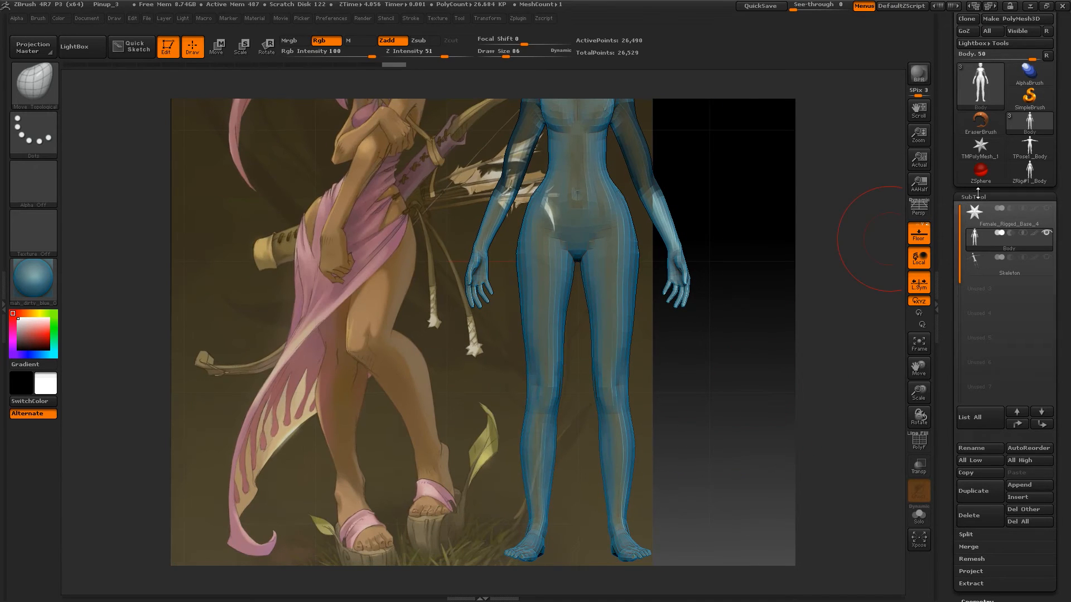
left_click(977, 197)
left_click(978, 211)
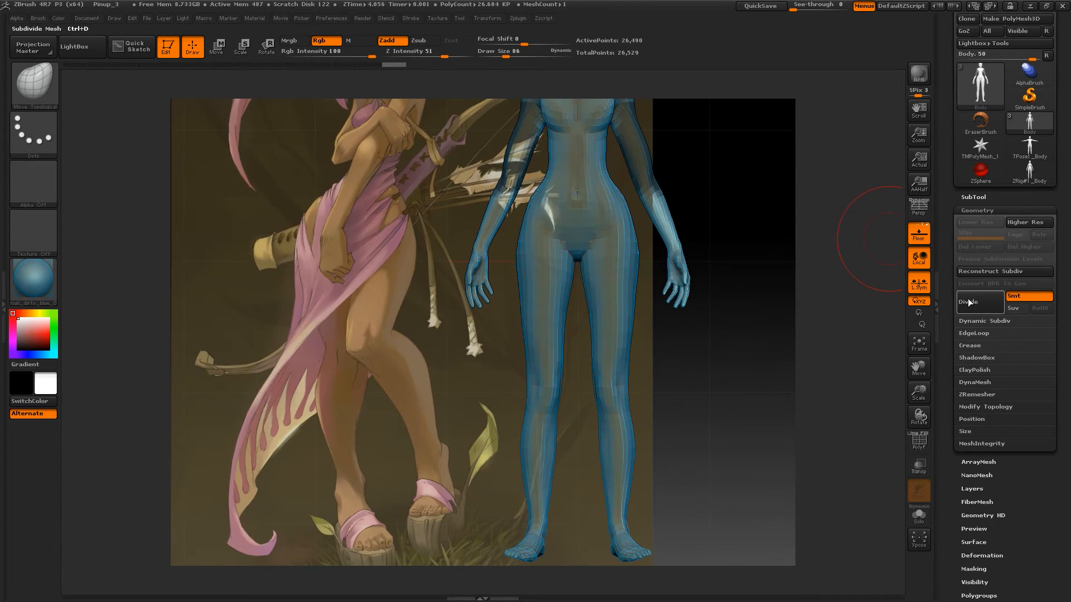
left_click_drag(767, 356, 745, 347, "alt")
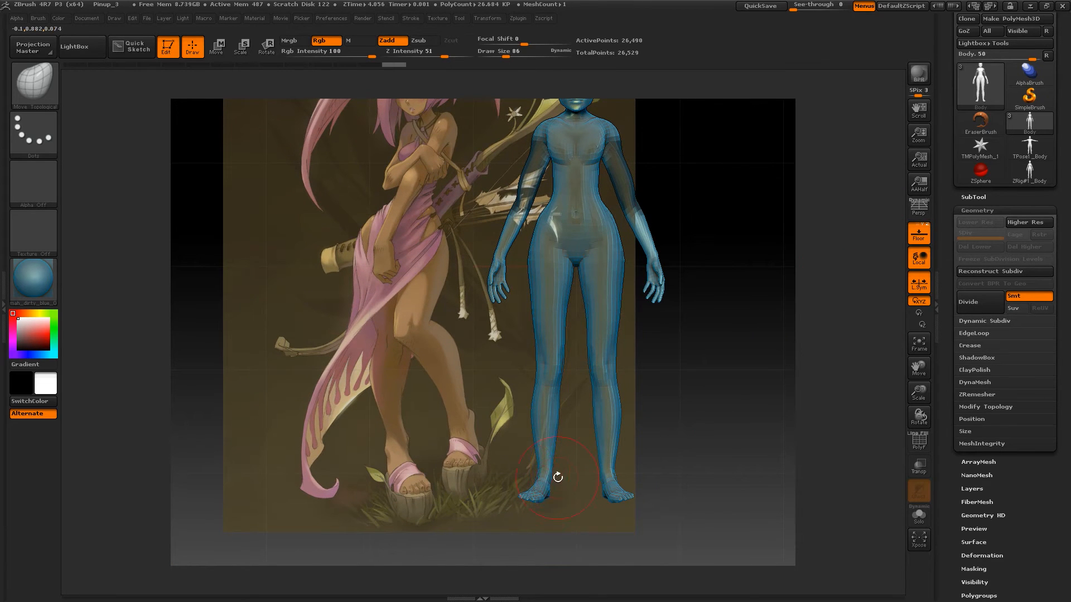
left_click_drag(676, 366, 672, 452, "alt")
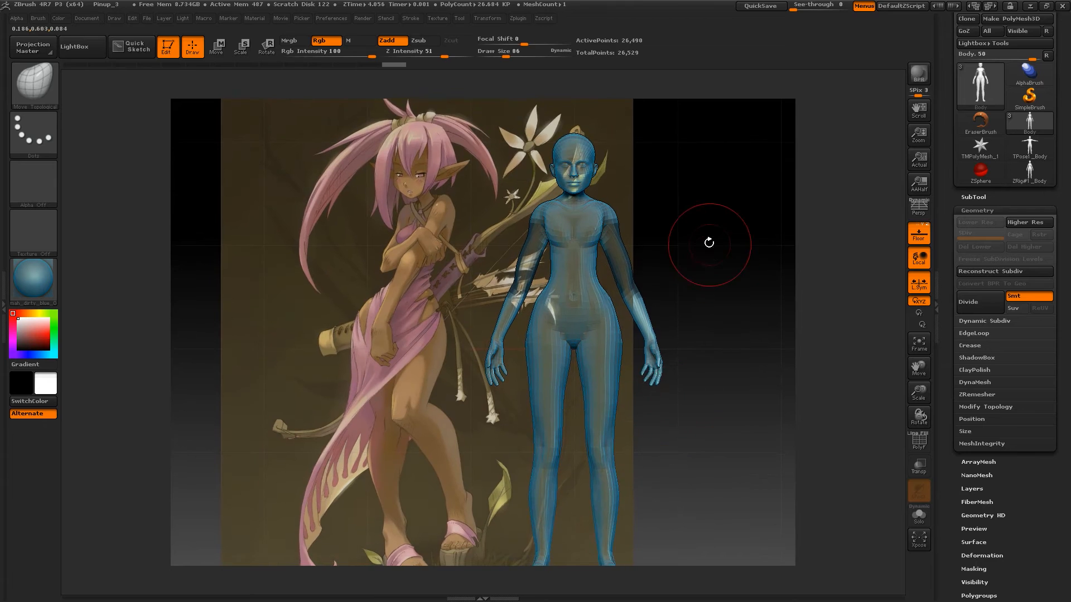
Clear the arm mask and reshape the shoulders and the upper arms with Move Topological
left_click_drag(639, 244, 638, 275, "alt")
key("ctrl")
mouse_move(686, 216)
left_mouse_down("alt")
mouse_move(714, 281)
mouse_move(694, 302)
left_mouse_up("alt")
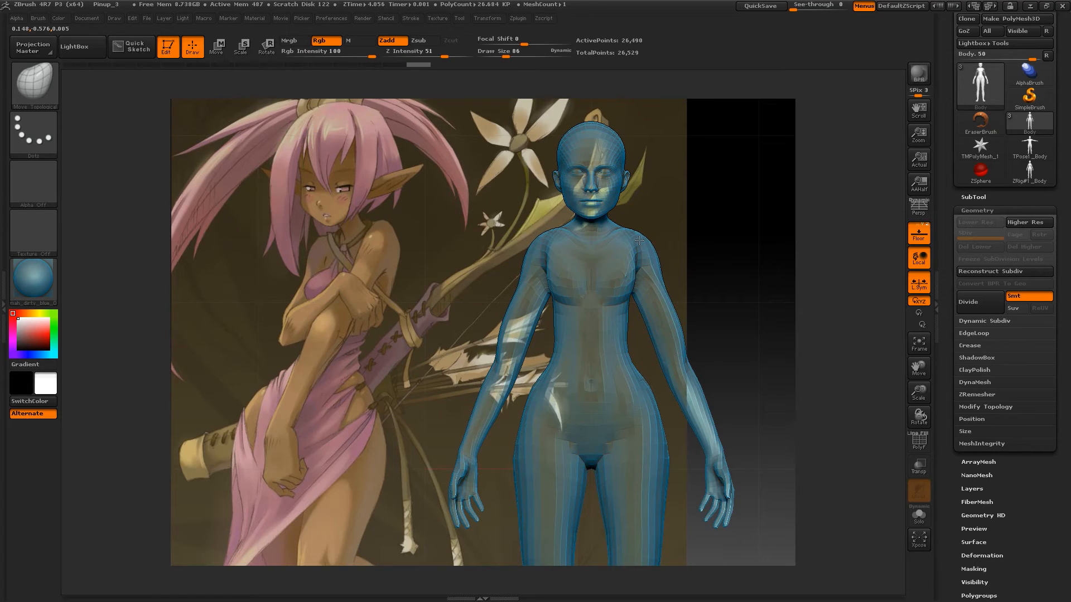
left_click_drag(644, 241, 650, 245)
left_click_drag(667, 309, 662, 306)
Undo the last upper-arm stroke, lower the Smooth brush's Z Intensity and lightly smooth the upper arms
left_click_drag(527, 333, 512, 322)
key("ctrl+z")
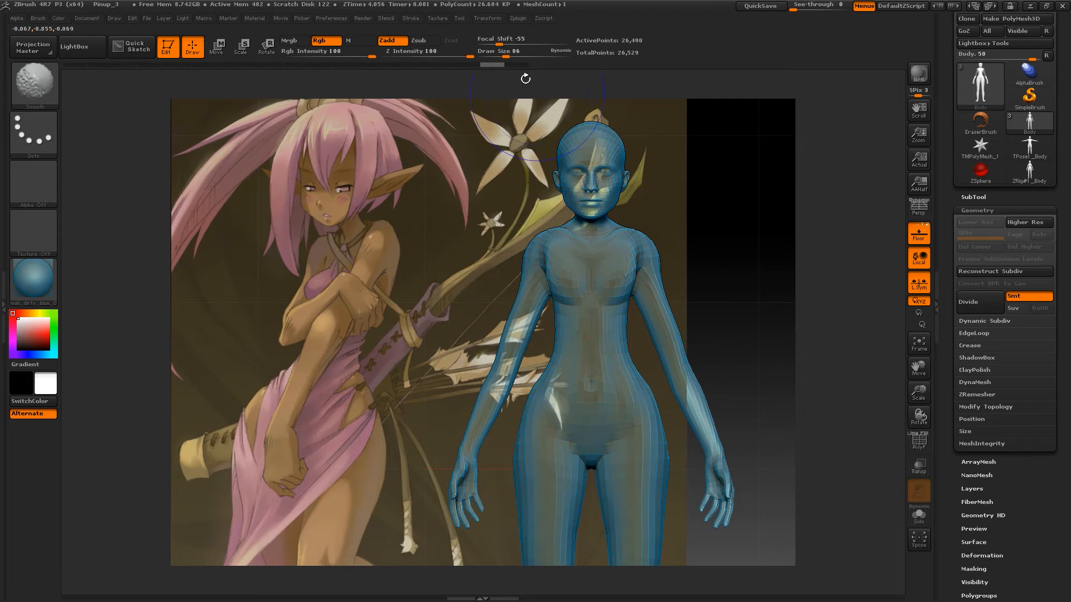
left_click_drag(465, 53, 447, 53, "shift")
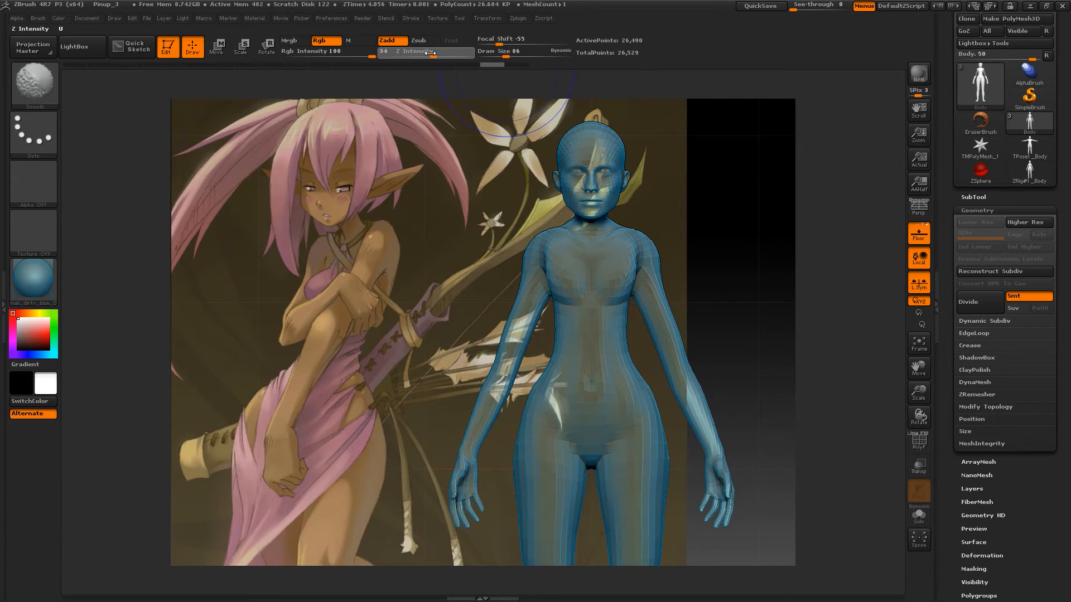
left_click_drag(524, 308, 522, 304, "shift")
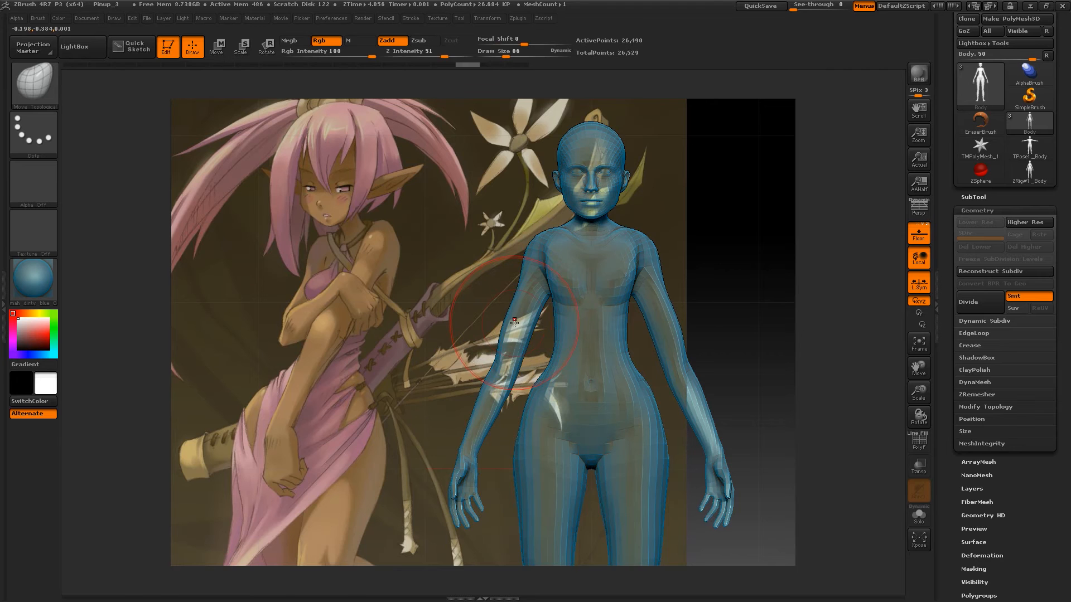
Switch to the Move brush and mask the torso from below the chest to the waist at a draw size of 53
key("b")
key("m")
key("v")
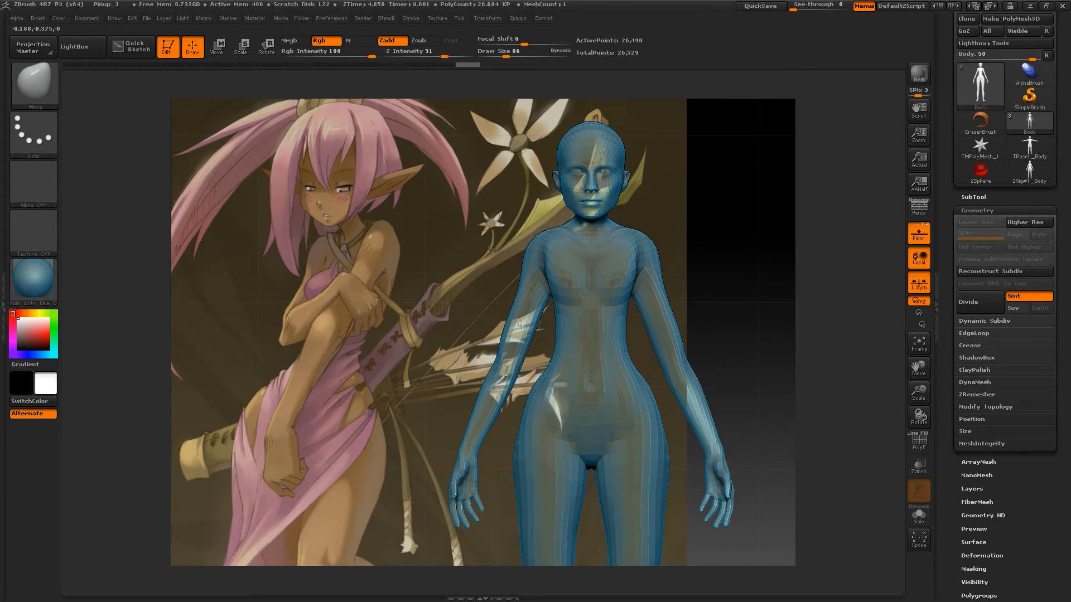
key("ctrl")
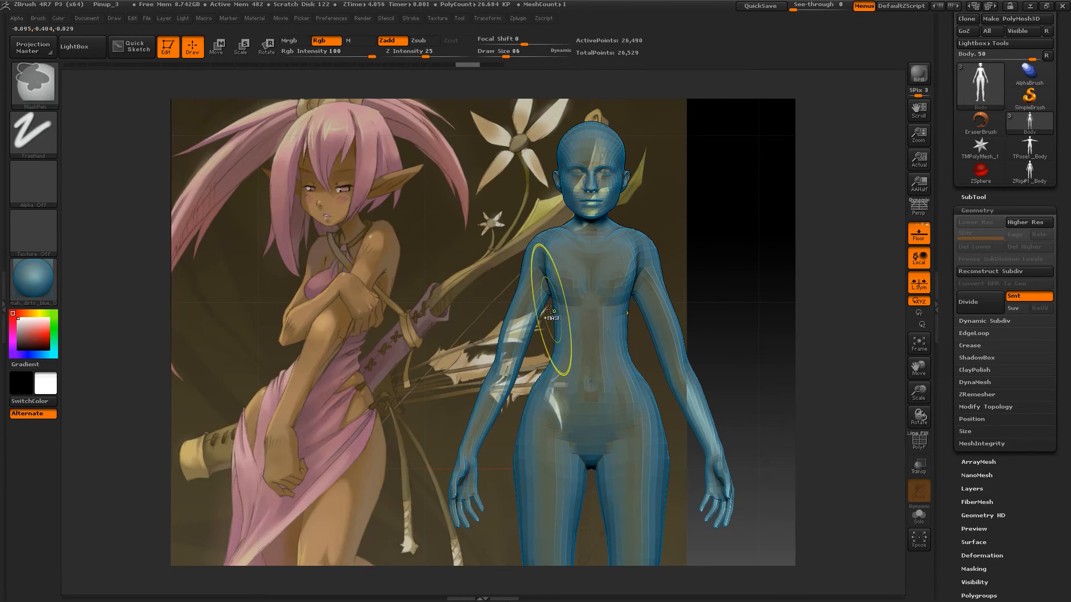
key("space")
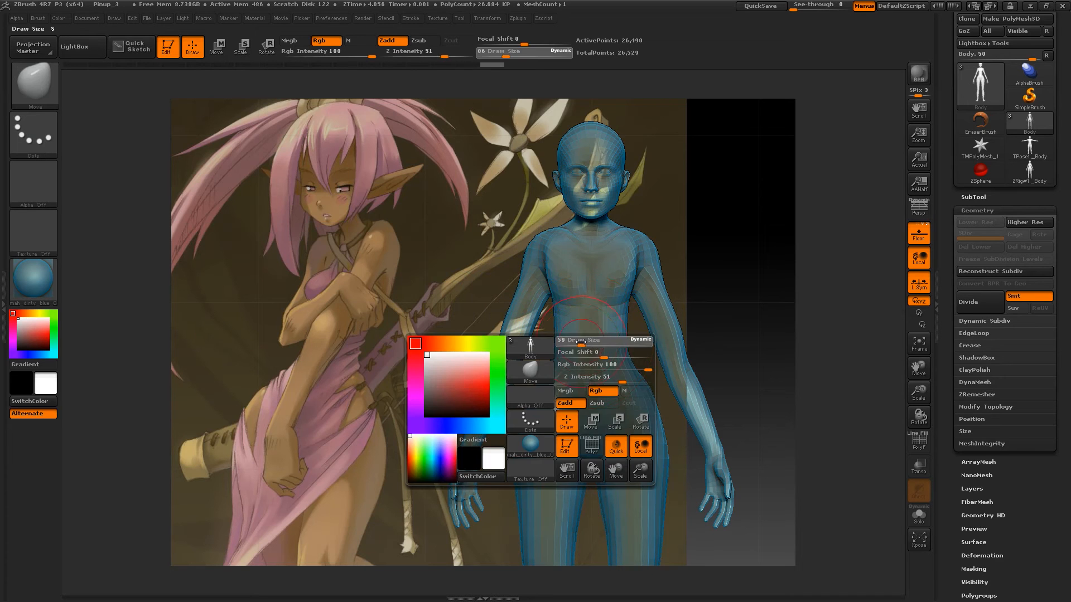
key("ctrl")
left_click_drag(574, 346, 569, 379, "ctrl")
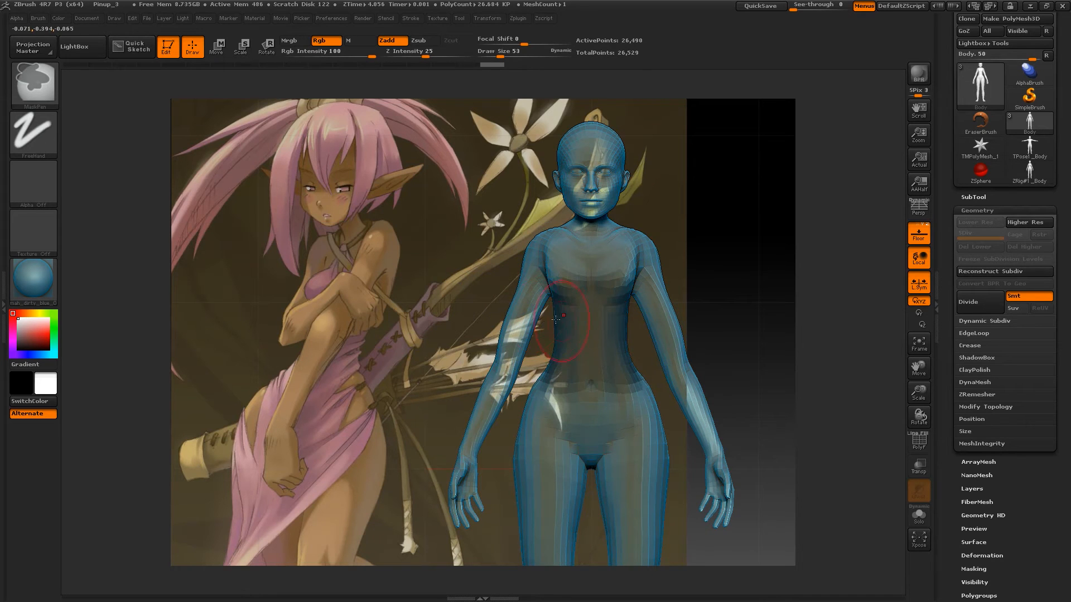
Move the inner contour of the upper arms at a draw size of 89 and clear the torso mask
key("space")
left_click_drag(520, 315, 524, 315)
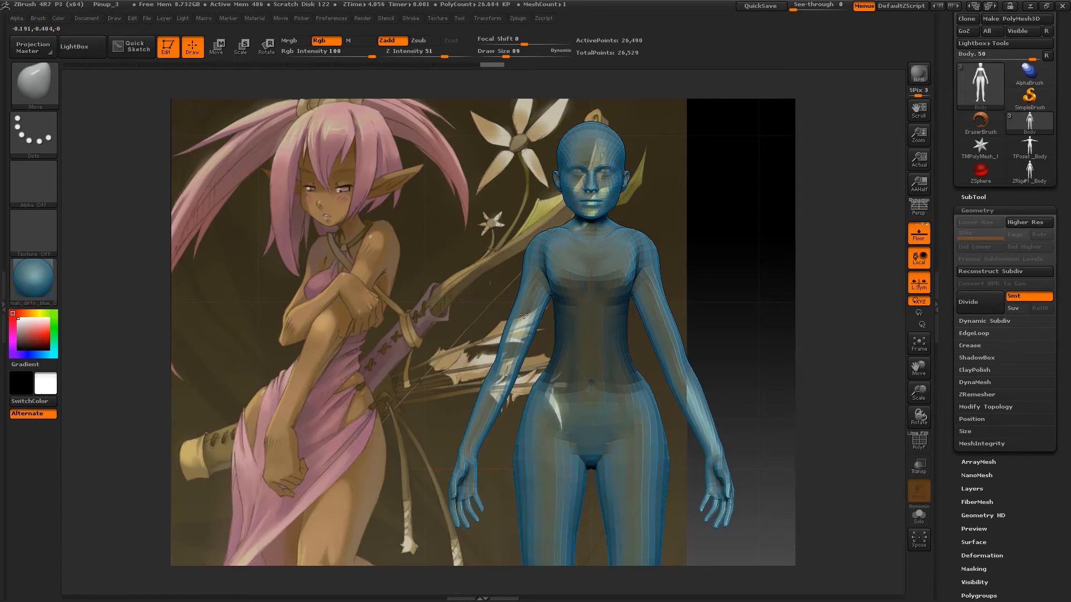
left_click_drag(720, 283, 723, 229, "alt")
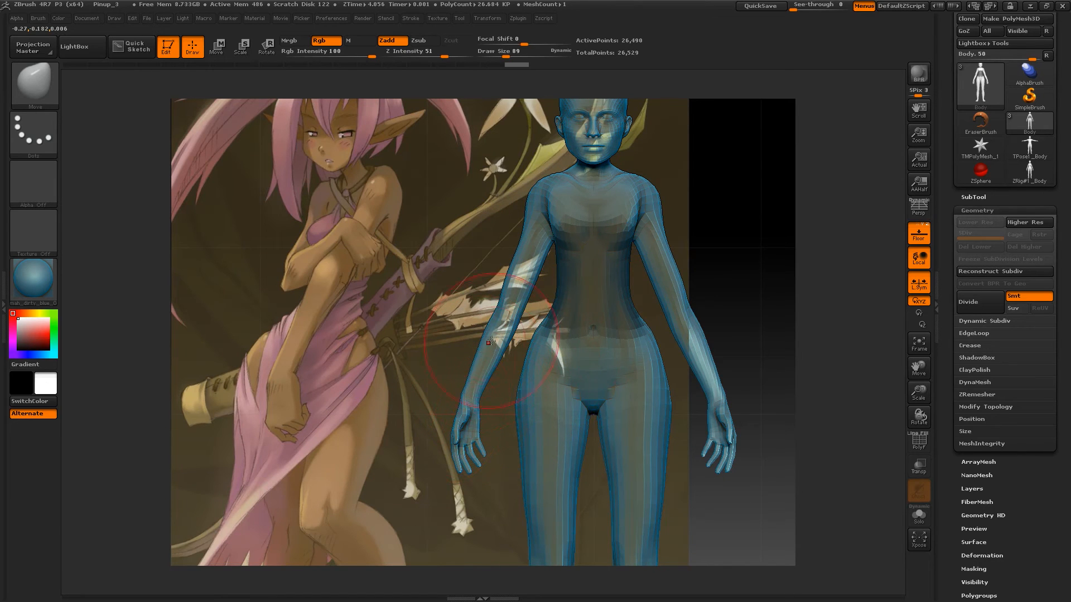
key("ctrl")
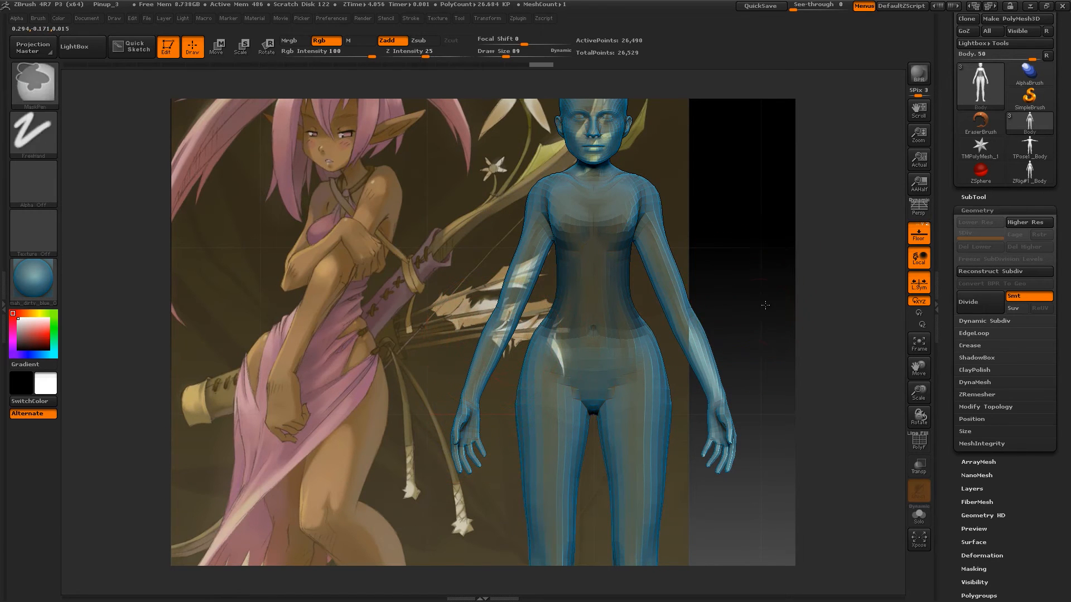
Turn off the floor grid and reshape the shoulders and the back of the head from behind
left_click_drag(754, 291, 724, 136, "alt")
mouse_move(757, 271)
left_mouse_down()
mouse_move(729, 286)
mouse_move(645, 289)
mouse_move(651, 411)
mouse_move(616, 324)
left_mouse_up()
left_click(918, 234)
left_click_drag(501, 258, 494, 247)
left_click_drag(475, 173, 479, 173)
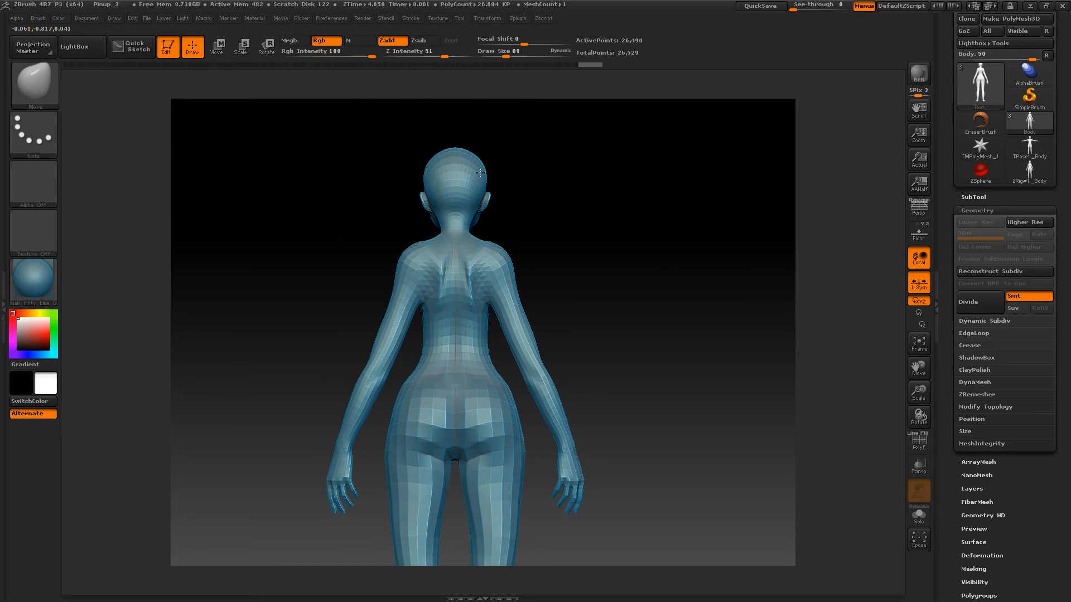
Set the Move brush's draw size to 56 and undo the last strokes on the back of the head in profile
left_click_drag(595, 199, 564, 186)
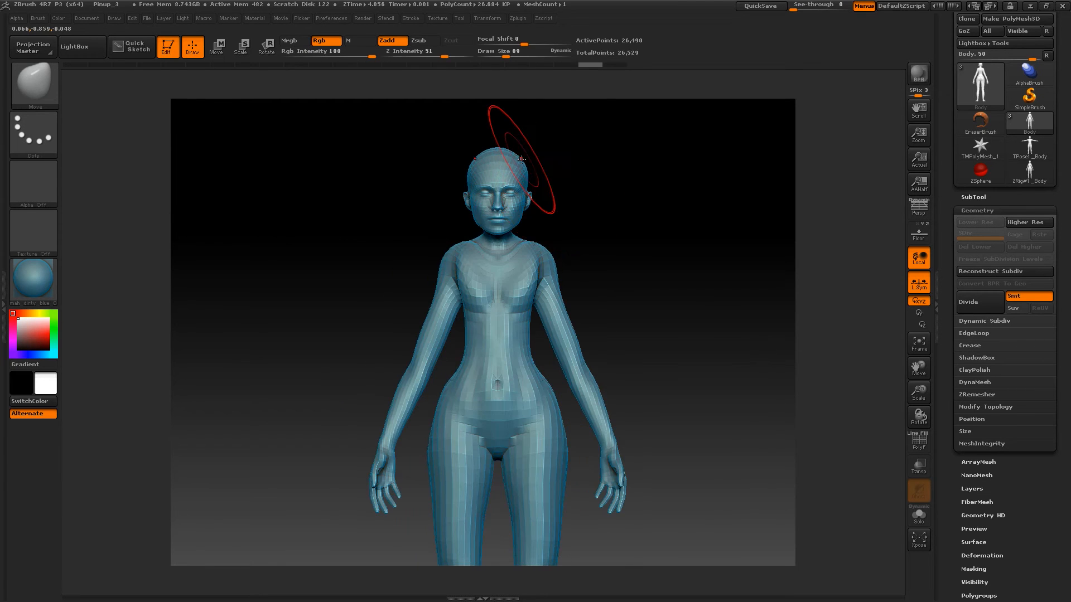
key("space")
mouse_move(521, 159)
left_mouse_down()
mouse_move(518, 147)
mouse_move(658, 168)
left_mouse_up()
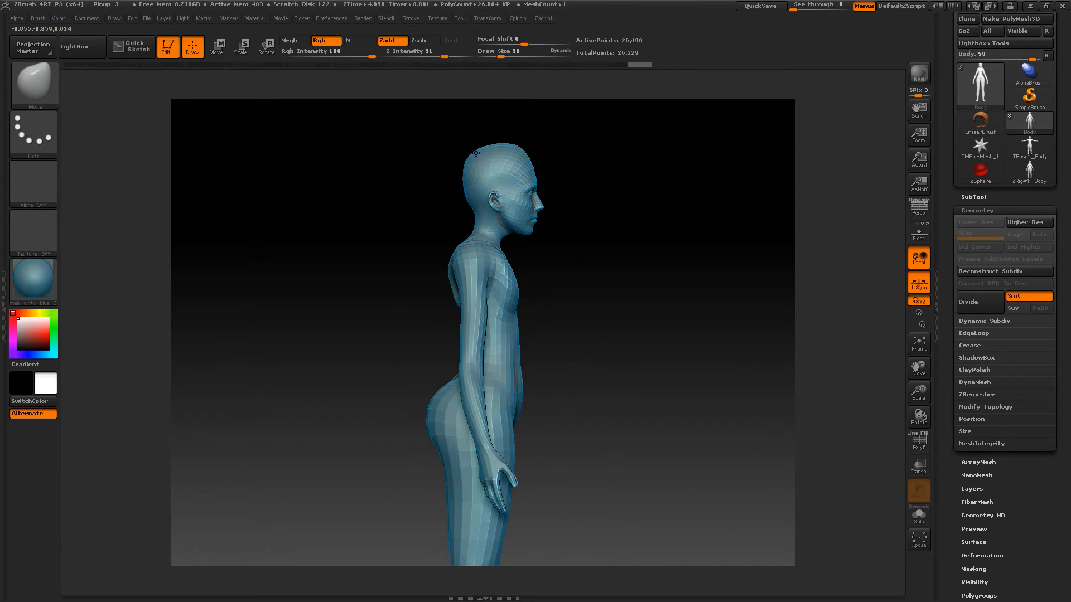
key("ctrl")
key("ctrl+z")
key("ctrl+z")
key("ctrl+z")
Round the back of the head and raise the crown in profile with the Move brush
left_click_drag(465, 177, 459, 174)
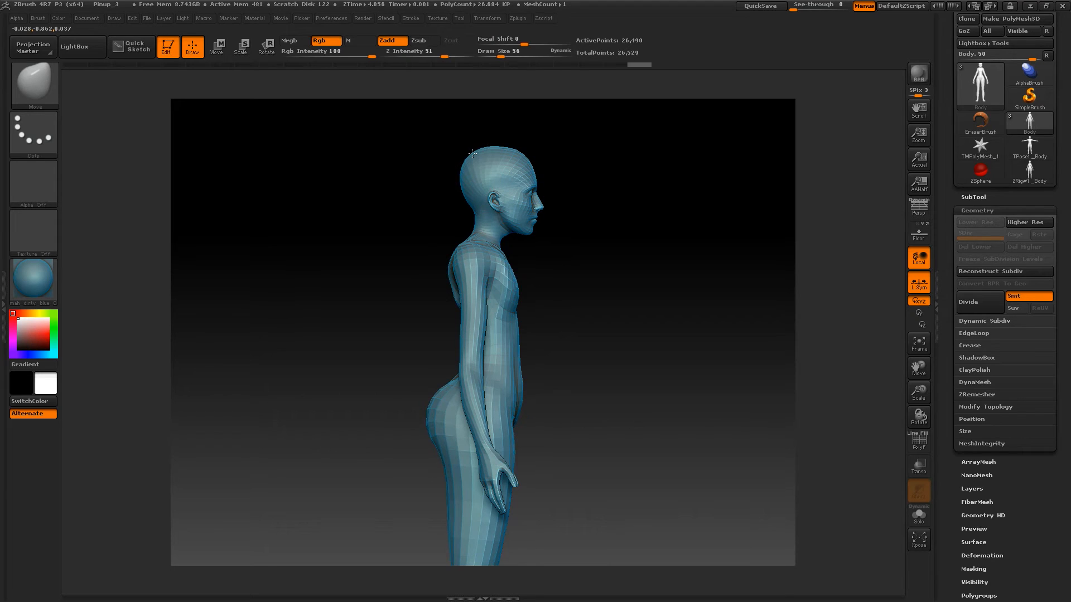
key("ctrl+z")
key("ctrl+shift+z")
key("ctrl+shift+z")
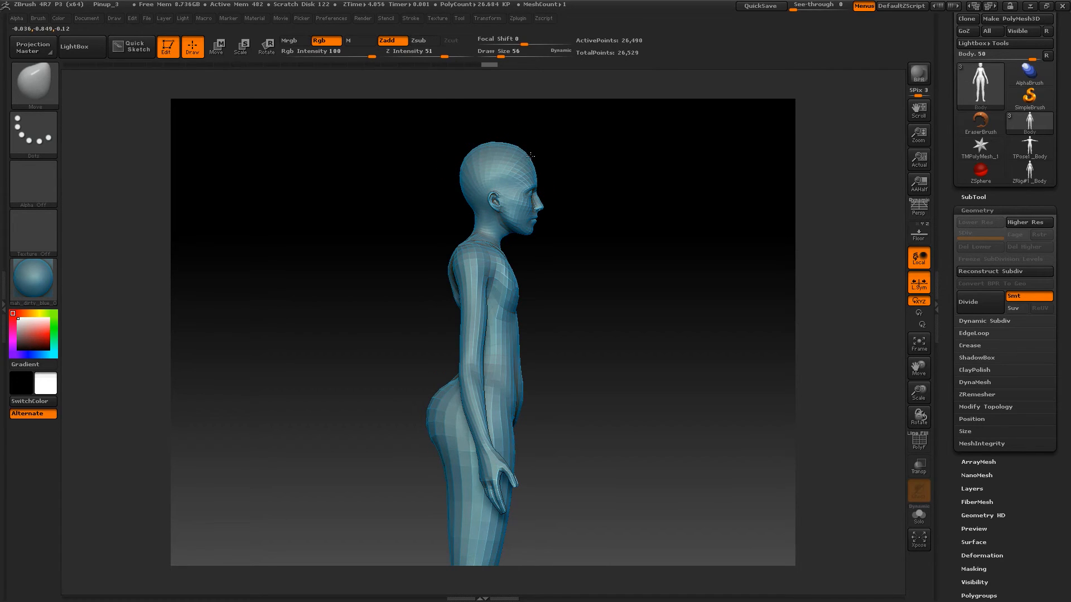
Set the draw size to 24, adjust the Smooth brush's Z Intensity and smooth the top of the head
mouse_move(585, 202)
left_mouse_down("shift")
mouse_move(561, 182)
mouse_move(569, 161)
left_mouse_up("shift")
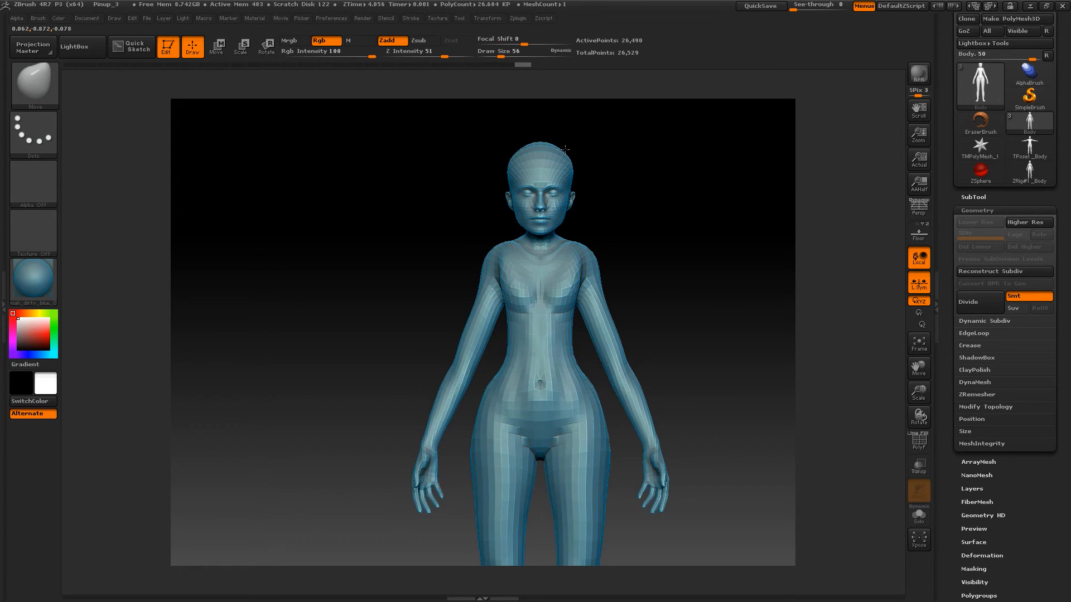
mouse_move(663, 220)
left_mouse_down()
mouse_move(679, 263)
mouse_move(693, 249)
mouse_move(683, 246)
left_mouse_up()
key("space")
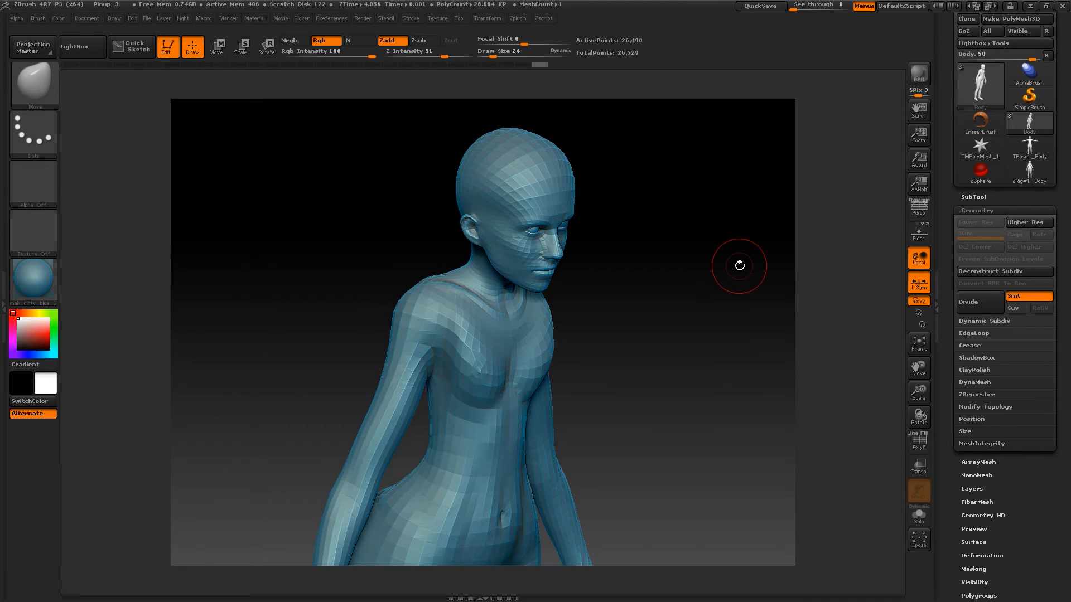
key("shift")
key("ctrl")
left_click(417, 53, "shift")
mouse_move(507, 145)
left_mouse_down("shift")
mouse_move(494, 144)
mouse_move(547, 174)
left_mouse_up("shift")
mouse_move(665, 159)
left_mouse_down()
mouse_move(641, 141)
mouse_move(666, 218)
mouse_move(653, 151)
left_mouse_up()
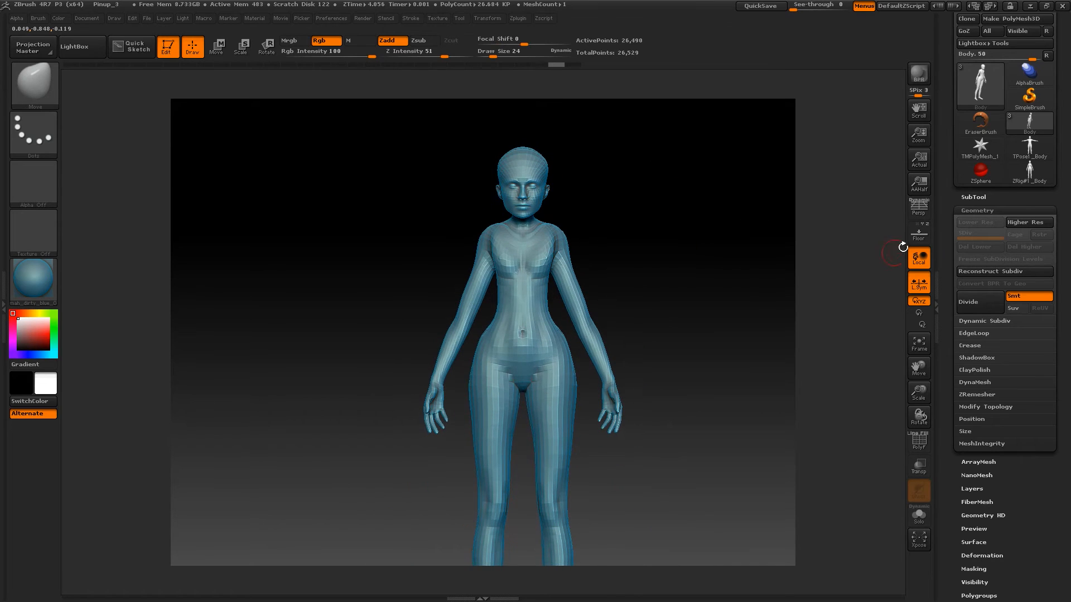
Turn on the floor grid to show the reference and adjust the chin and jaw from the front at draw sizes 53 and 47
left_click(919, 235)
left_click_drag(617, 184, 658, 237, "alt")
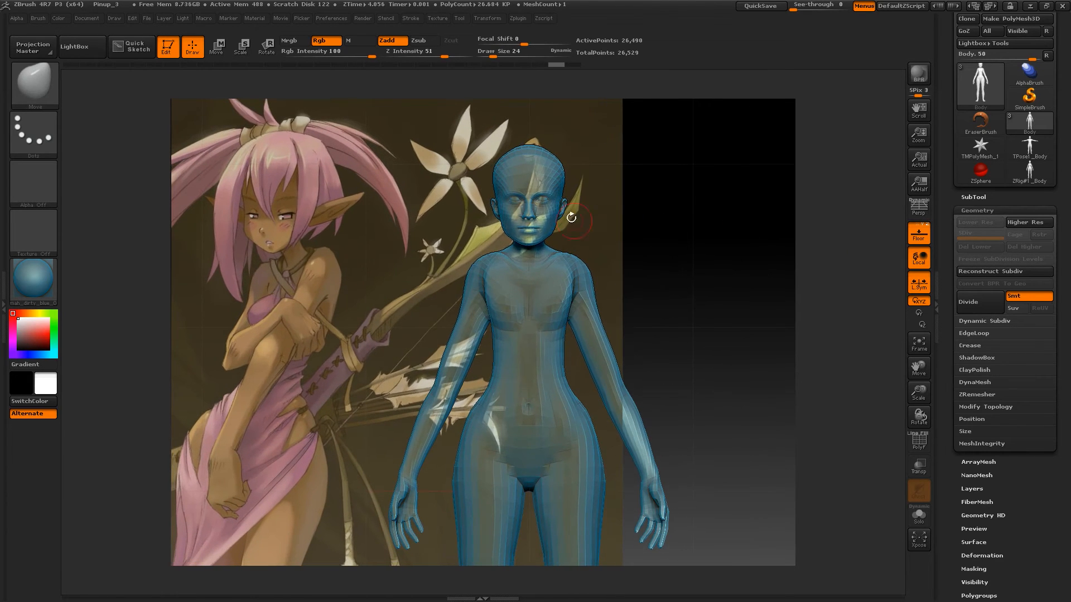
key("space")
left_click_drag(536, 236, 531, 242)
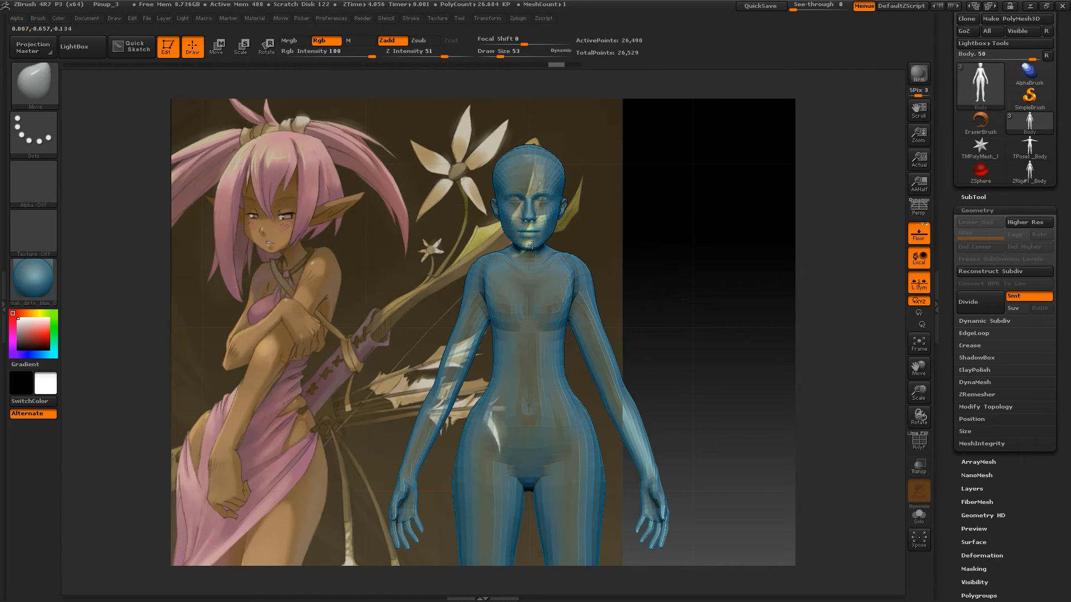
key("space")
mouse_move(605, 223)
left_mouse_down()
mouse_move(626, 251)
mouse_move(690, 242)
mouse_move(796, 252)
left_mouse_up()
left_click_drag(629, 265, 638, 267)
key("space")
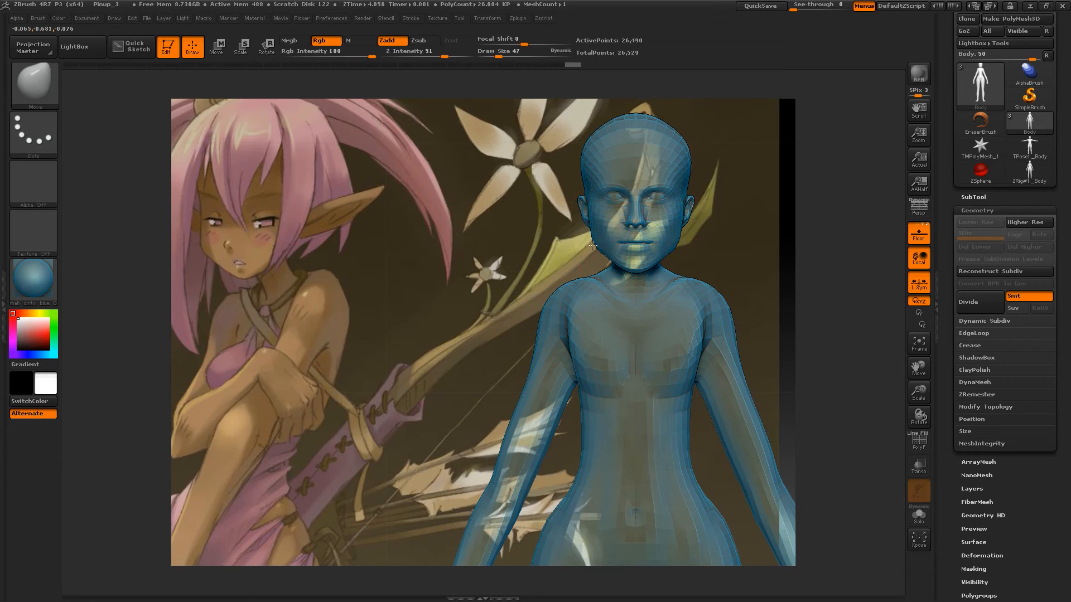
Set the draw size to 26 and switch to the SnakeHook brush for the ears
mouse_move(758, 216)
left_mouse_down("alt")
mouse_move(664, 227)
mouse_move(686, 226)
left_mouse_up("alt")
key("space")
left_click_drag(686, 226, 692, 227)
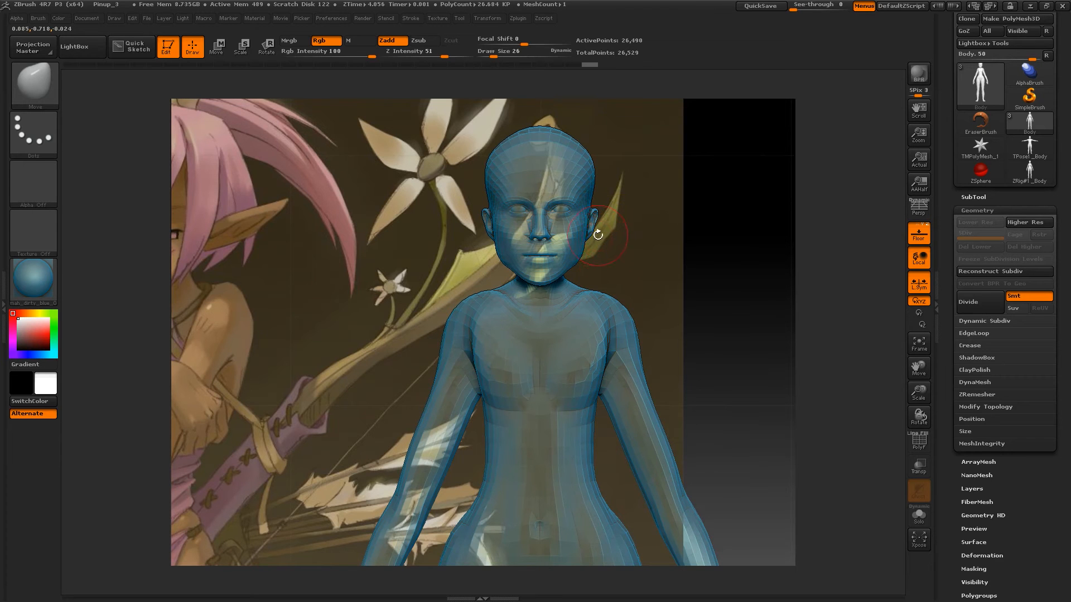
key("b")
key("b")
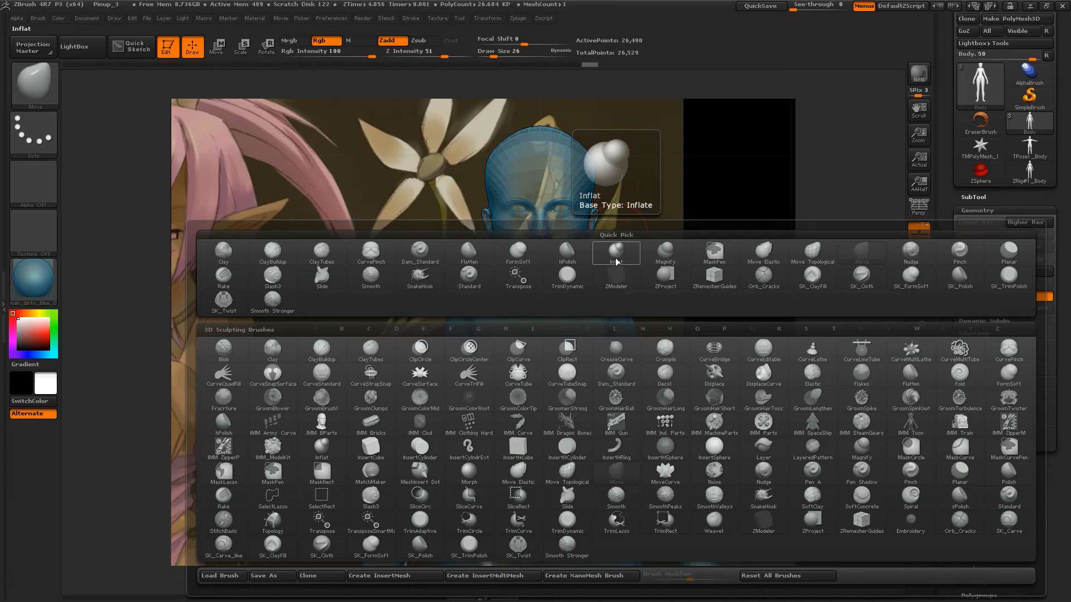
left_click(767, 497)
Pull both ears outward into long elf points with the SnakeHook brush at a draw size of 19
key("space")
left_click_drag(630, 157, 621, 157)
left_click_drag(607, 210, 659, 200)
key("ctrl+z")
key("space")
key("space")
Extend the pointed ear tips further outward at a draw size of 32
left_click_drag(725, 261, 732, 219, "alt")
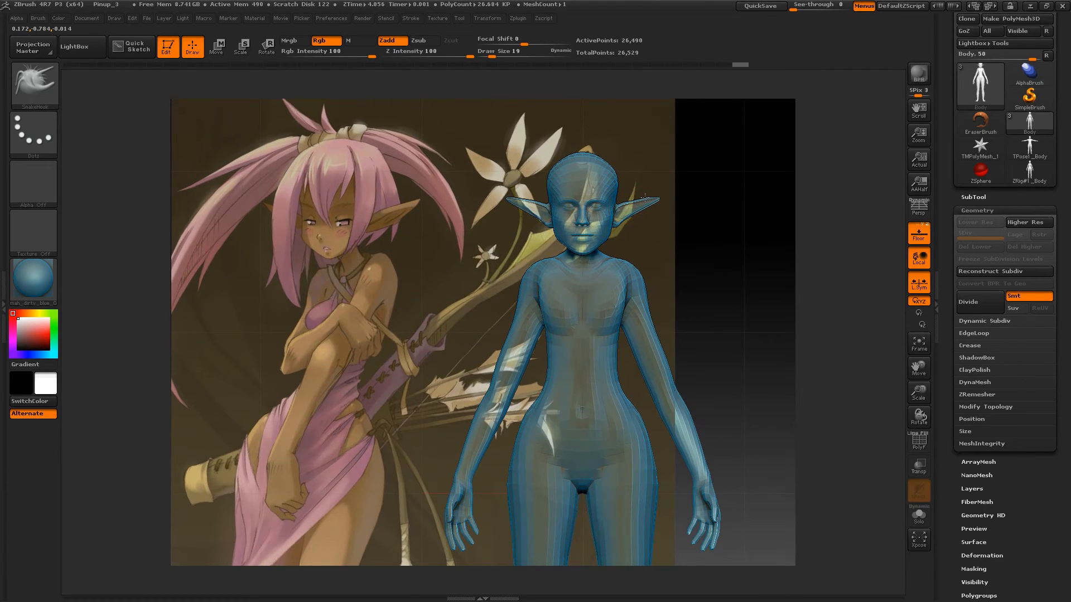
key("space")
mouse_move(655, 200)
left_mouse_down()
mouse_move(664, 202)
mouse_move(634, 217)
left_mouse_up()
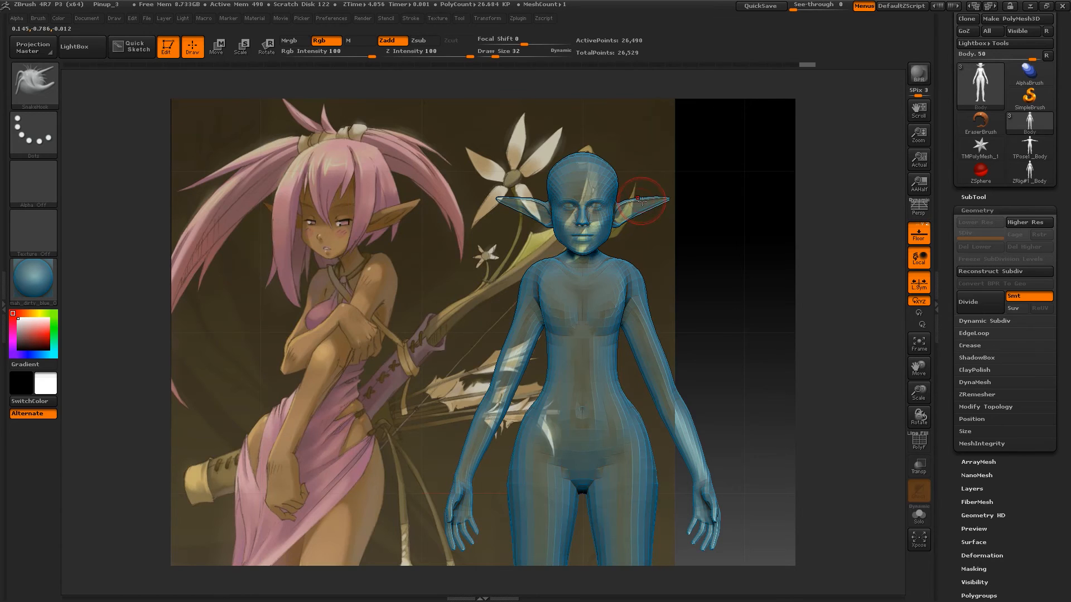
Narrow the cheeks and jaw from the front at a draw size of 24 to match the reference face
left_click_drag(735, 186, 810, 219, "alt")
key("space")
left_click_drag(674, 216, 672, 217)
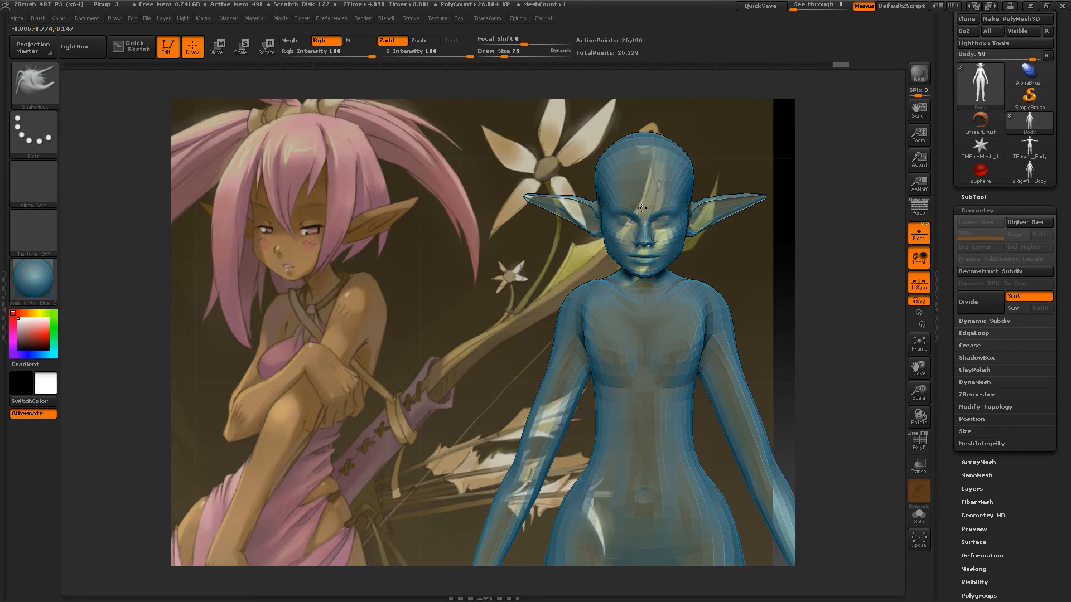
key("space")
left_click_drag(663, 206, 650, 206)
left_click_drag(605, 240, 601, 241)
left_click_drag(608, 252, 614, 252)
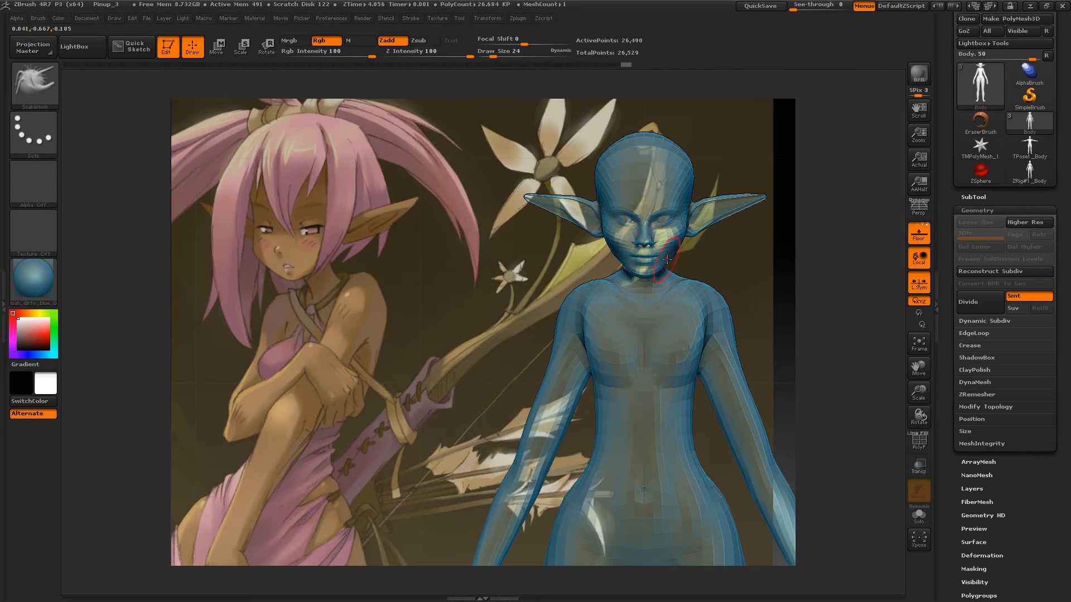
left_click_drag(773, 252, 877, 270, "alt")
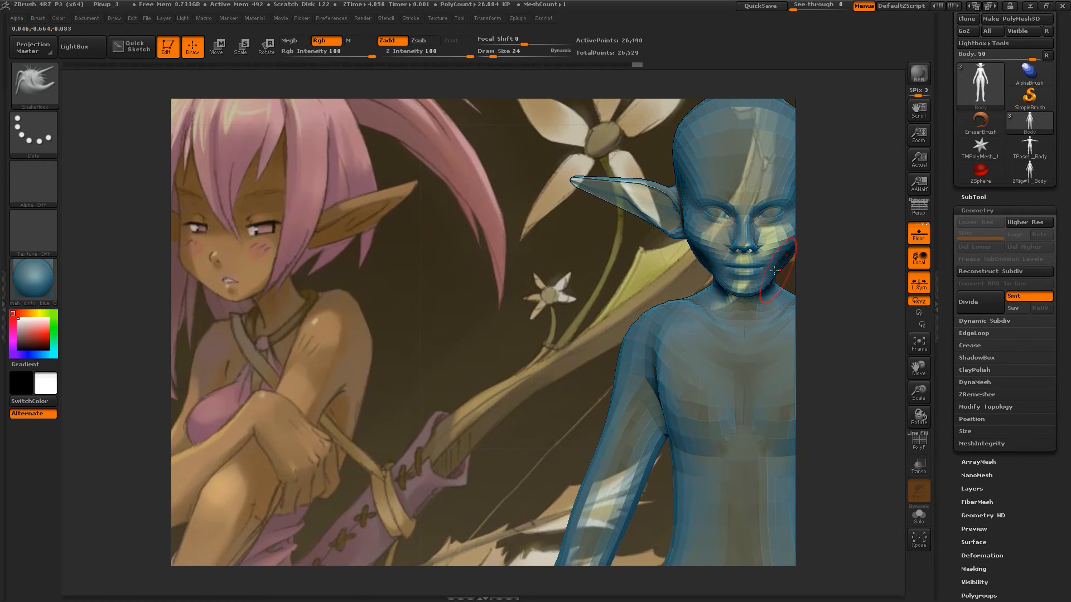
left_click_drag(761, 268, 753, 268)
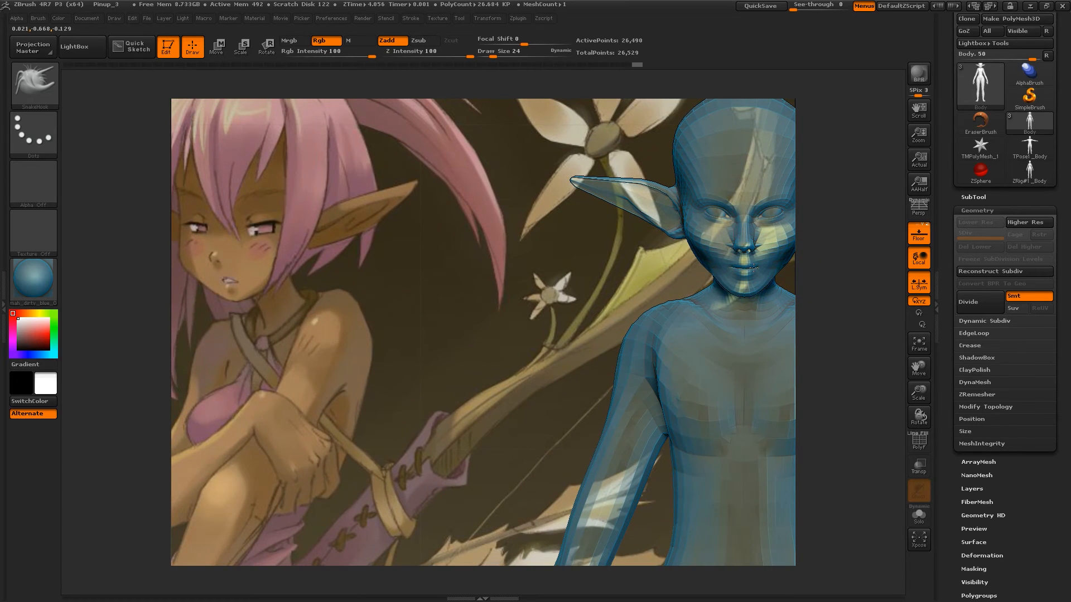
Refine the mouth and chin area from the front at a draw size of 20
key("space")
left_click_drag(757, 268, 760, 268)
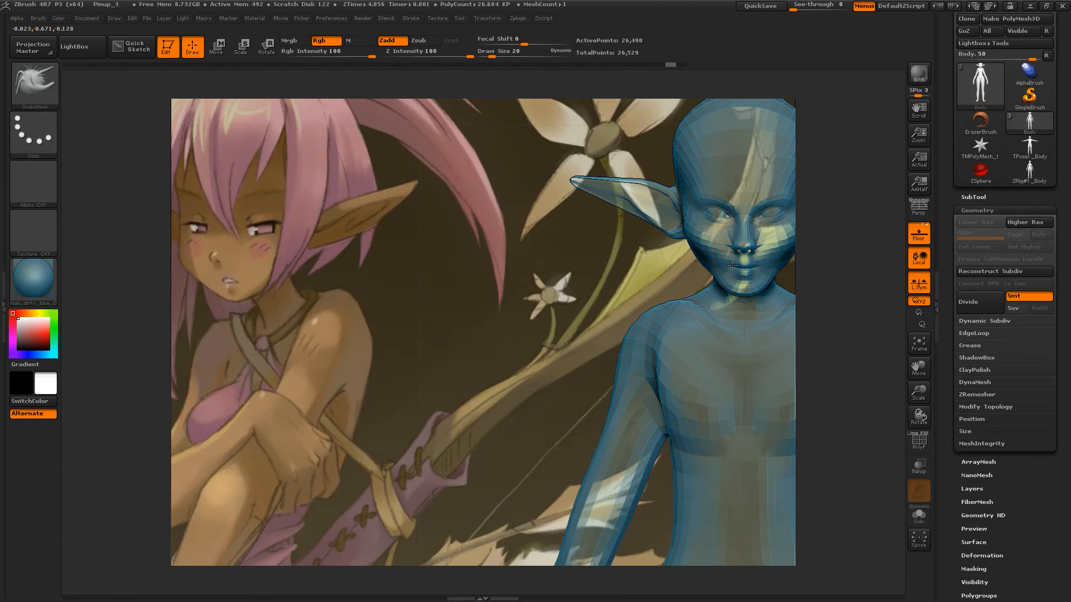
mouse_move(745, 275)
left_mouse_down()
mouse_move(733, 267)
mouse_move(763, 266)
left_mouse_up()
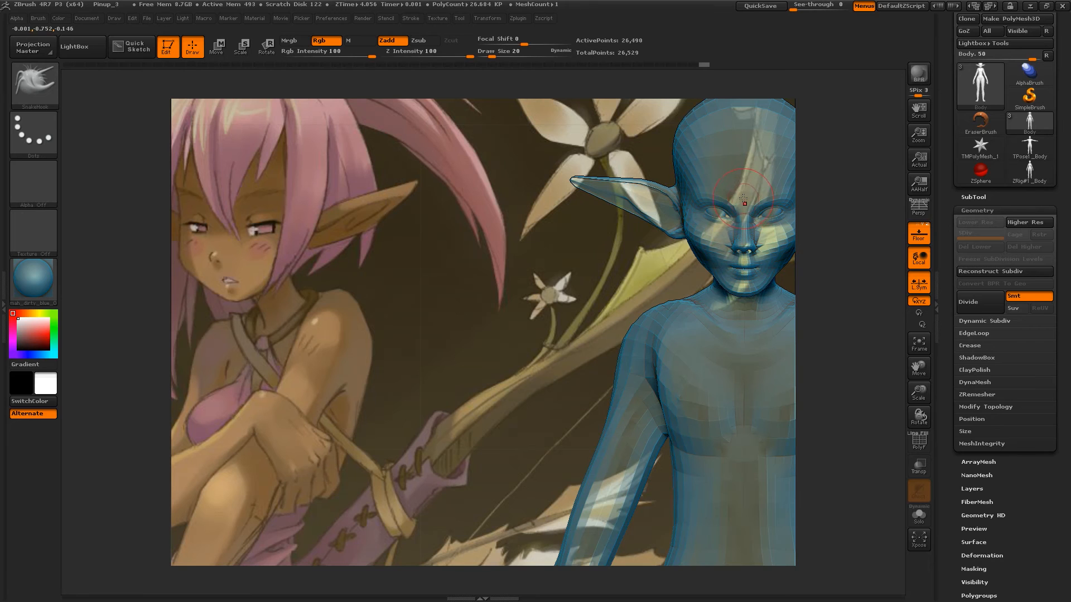
Reshape the brows, eye sockets and sides of the nose down to a draw size of 15 and smooth the cheek
key("space")
left_click_drag(743, 199, 711, 194)
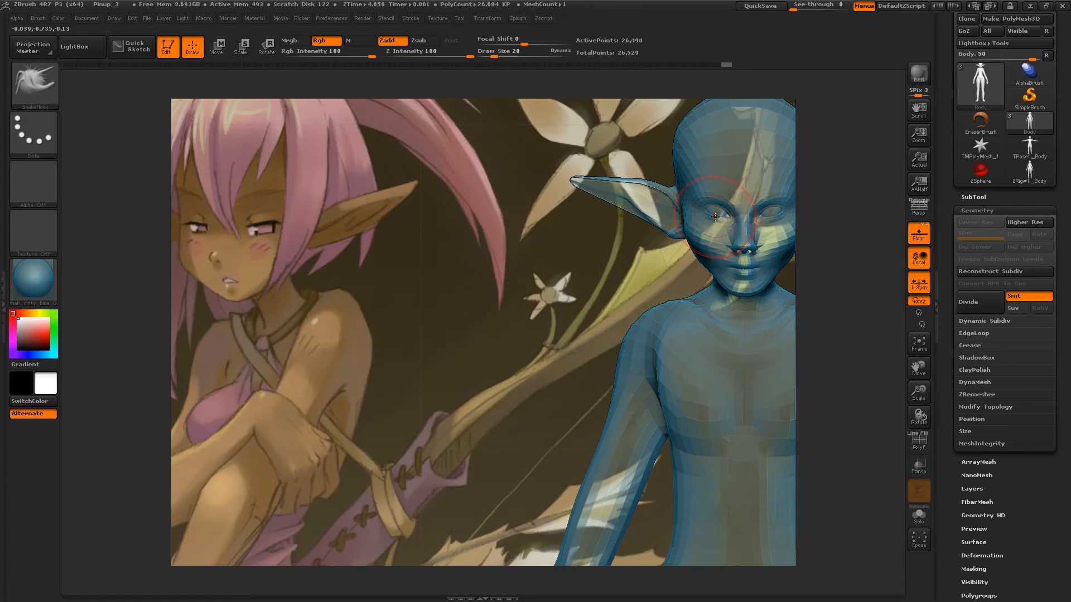
key("space")
left_click_drag(712, 217, 714, 222)
mouse_move(726, 224)
left_mouse_down()
mouse_move(701, 218)
mouse_move(707, 208)
mouse_move(746, 222)
left_mouse_up()
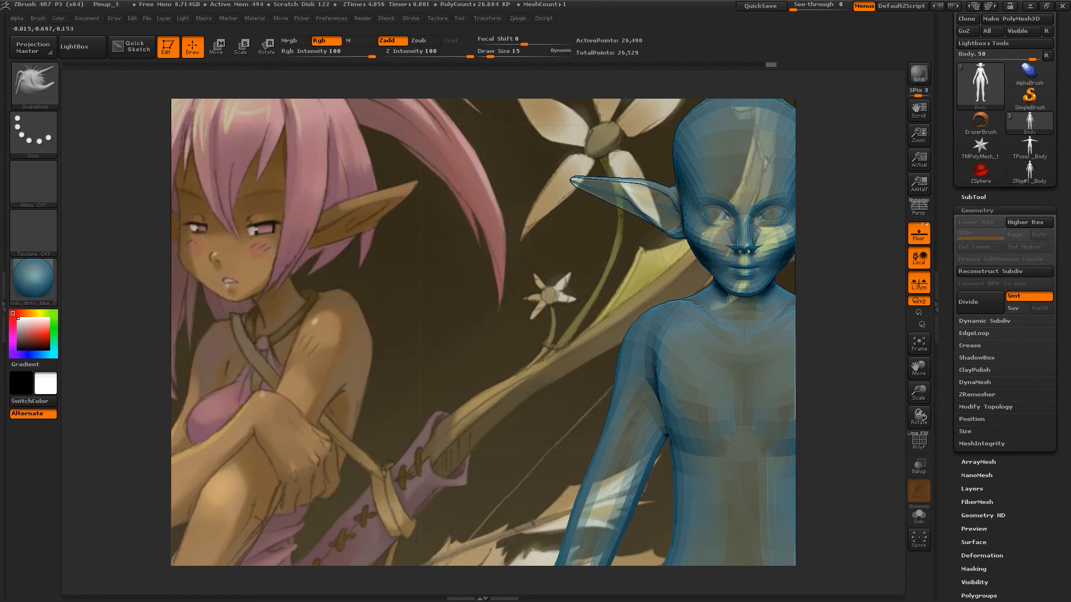
left_click(703, 234)
Undo the last stroke and reshape the nose and chin in profile with the SnakeHook brush
left_click_drag(809, 237, 887, 237)
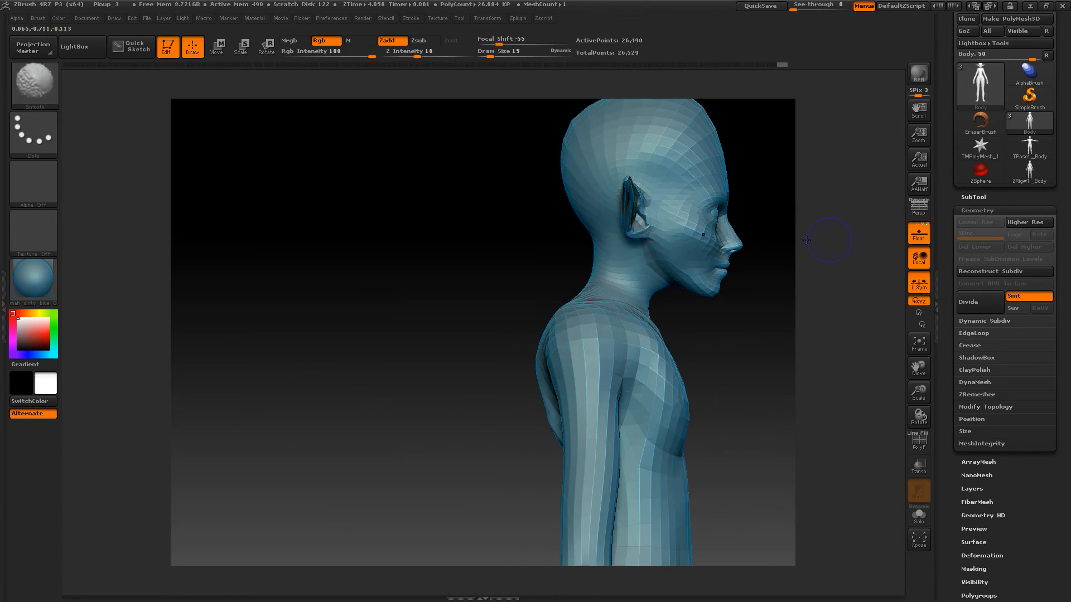
left_click_drag(776, 212, 665, 241, "alt")
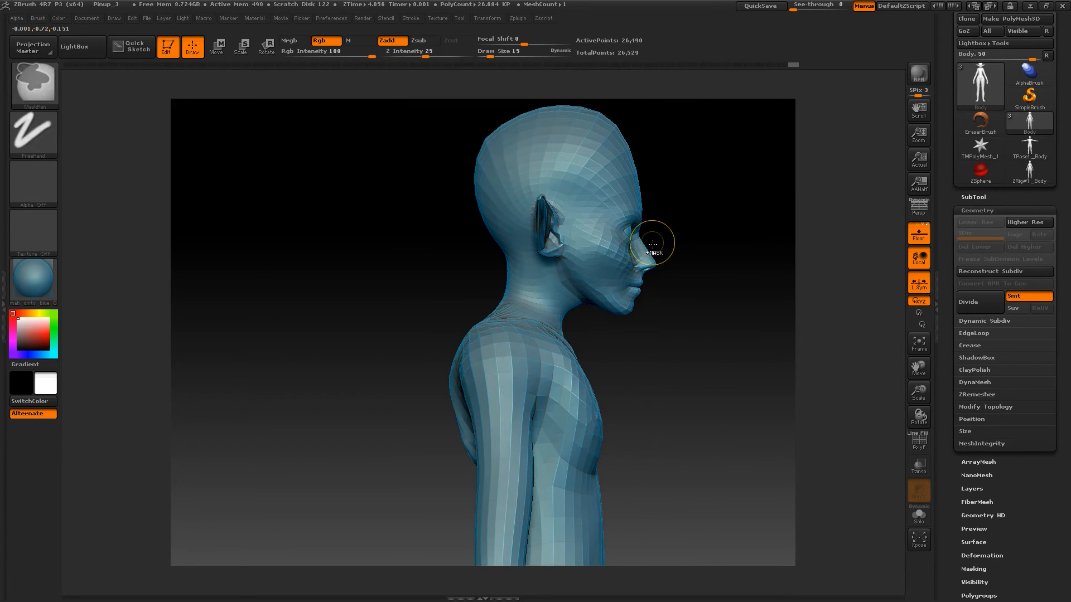
key("ctrl+z")
key("space")
left_click_drag(684, 254, 687, 276)
key("space")
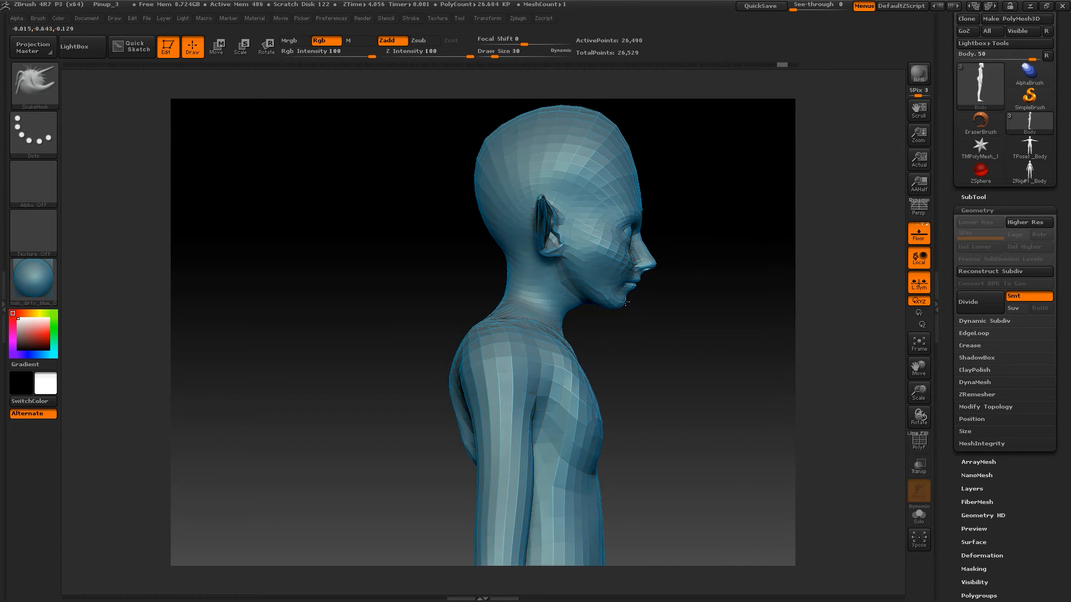
left_click_drag(624, 302, 626, 301)
Push the forehead forward and reshape the lower jaw in profile at a draw size of 65
key("space")
left_click_drag(701, 273, 709, 272)
left_click_drag(640, 221, 641, 214)
left_click_drag(610, 291, 612, 301)
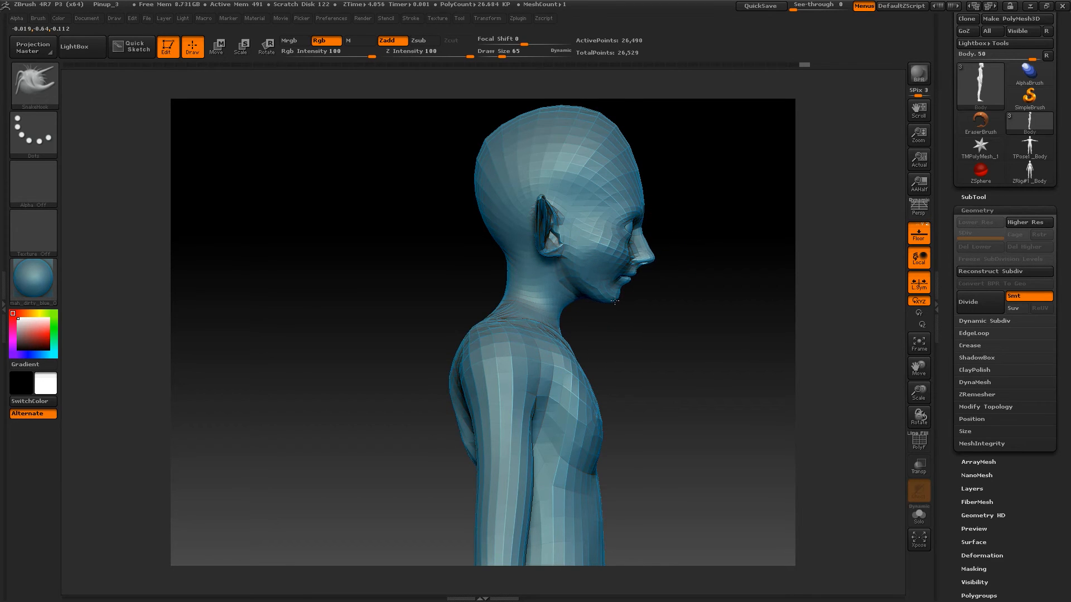
Pull in the back of the neck in profile at a draw size of 42 and smooth the upper forehead
mouse_move(728, 340)
right_mouse_down("ctrl")
mouse_move(702, 167)
mouse_move(686, 337)
mouse_move(717, 324)
right_mouse_up("ctrl")
key("space")
left_click_drag(716, 318, 715, 319)
left_click_drag(544, 287, 550, 292)
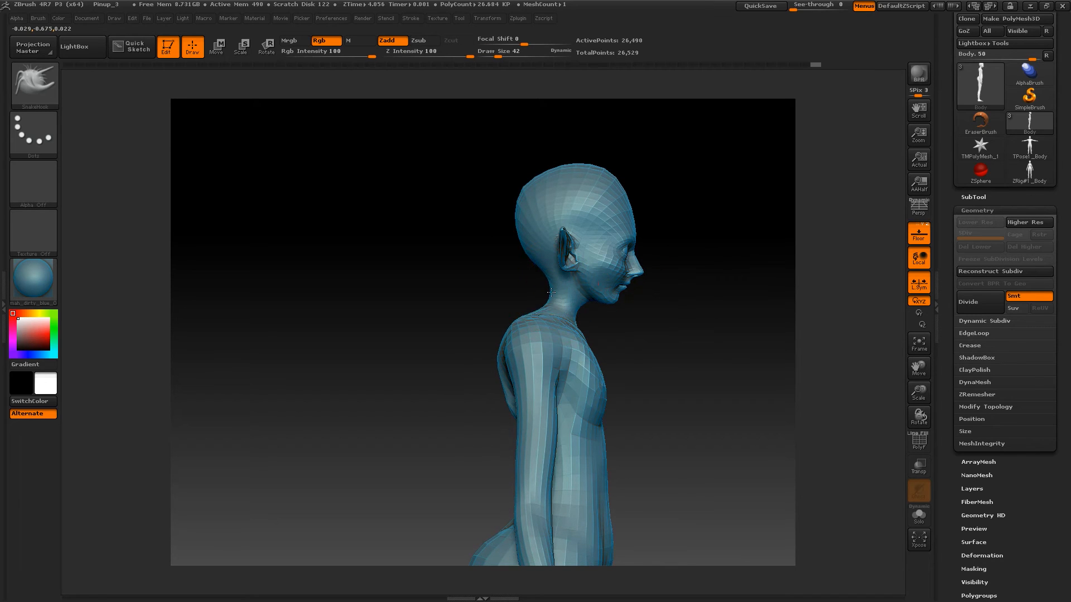
key("shift")
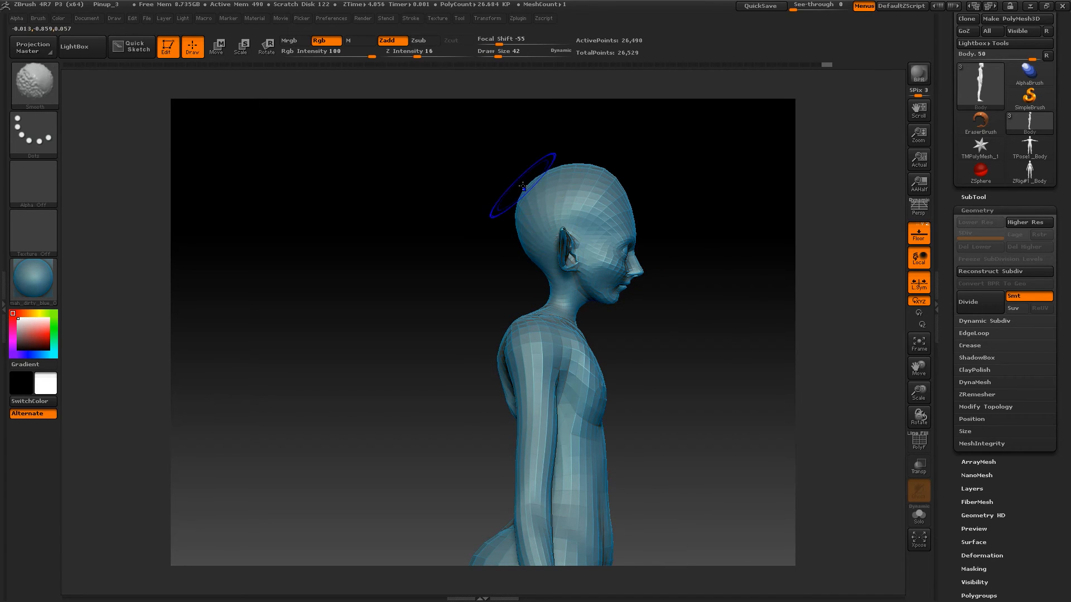
mouse_move(600, 177)
left_mouse_down("shift")
mouse_move(614, 172)
mouse_move(625, 195)
mouse_move(614, 184)
left_mouse_up("shift")
Narrow the neck from behind and push in the upper back at a draw size of 59
left_click_drag(698, 196, 776, 199, "shift")
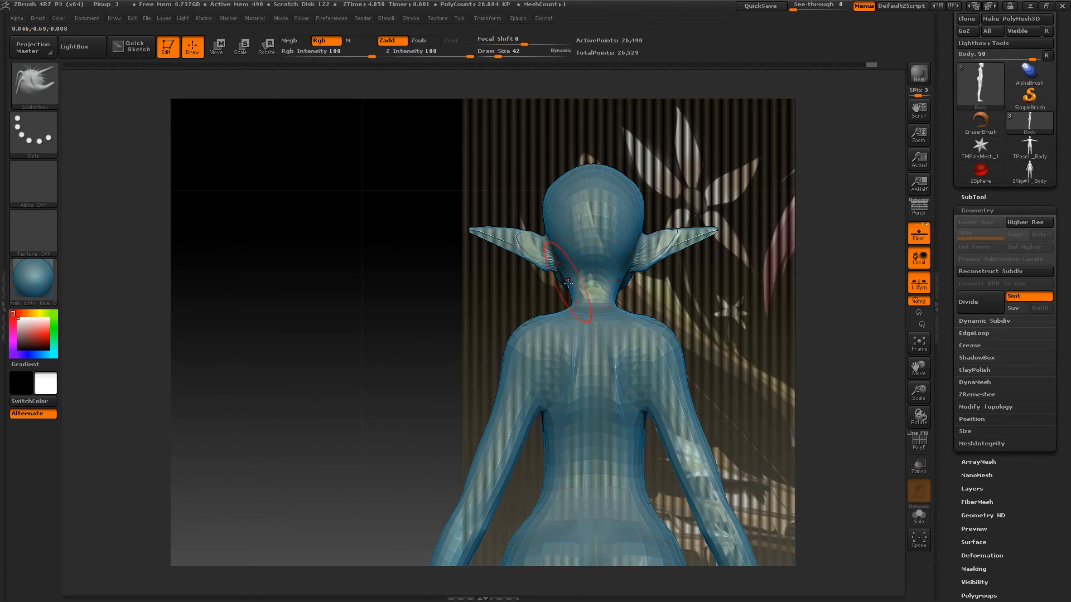
left_click_drag(568, 281, 580, 285)
mouse_move(772, 293)
left_mouse_down()
mouse_move(781, 299)
mouse_move(705, 305)
mouse_move(719, 360)
mouse_move(725, 353)
left_mouse_up()
key("space")
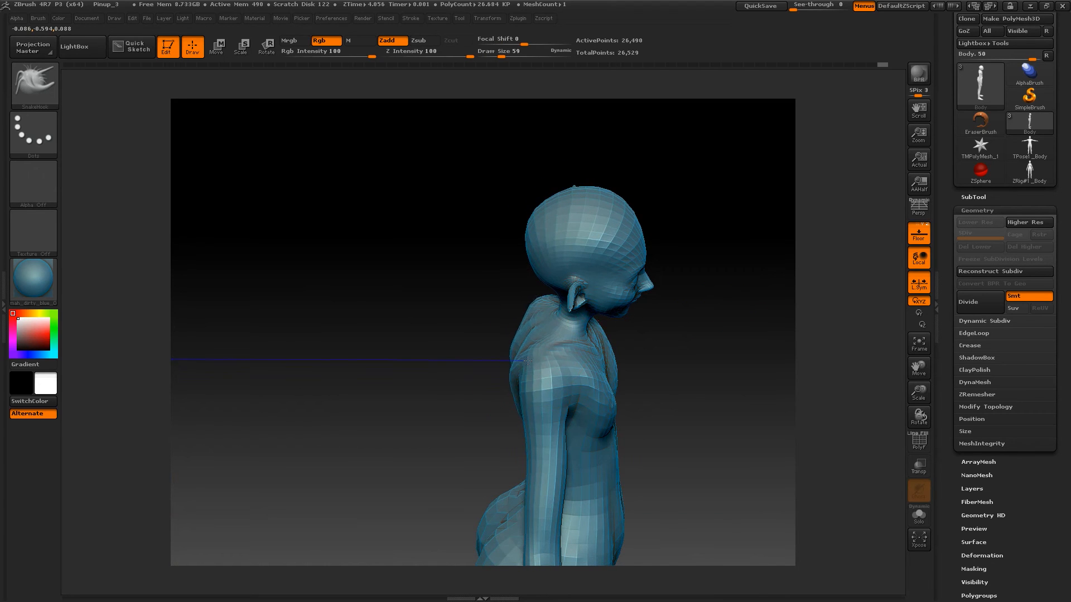
left_click_drag(512, 378, 518, 384)
left_click_drag(703, 350, 661, 305)
left_click_drag(661, 304, 700, 322)
key("space")
left_click_drag(482, 353, 485, 358)
key("ctrl+z")
Examine the whole figure from behind next to the reference artwork
left_click_drag(619, 351, 652, 338)
key("space")
mouse_move(651, 338)
left_mouse_down()
mouse_move(736, 363)
mouse_move(714, 173)
left_mouse_up()
left_click_drag(791, 284, 791, 195, "alt")
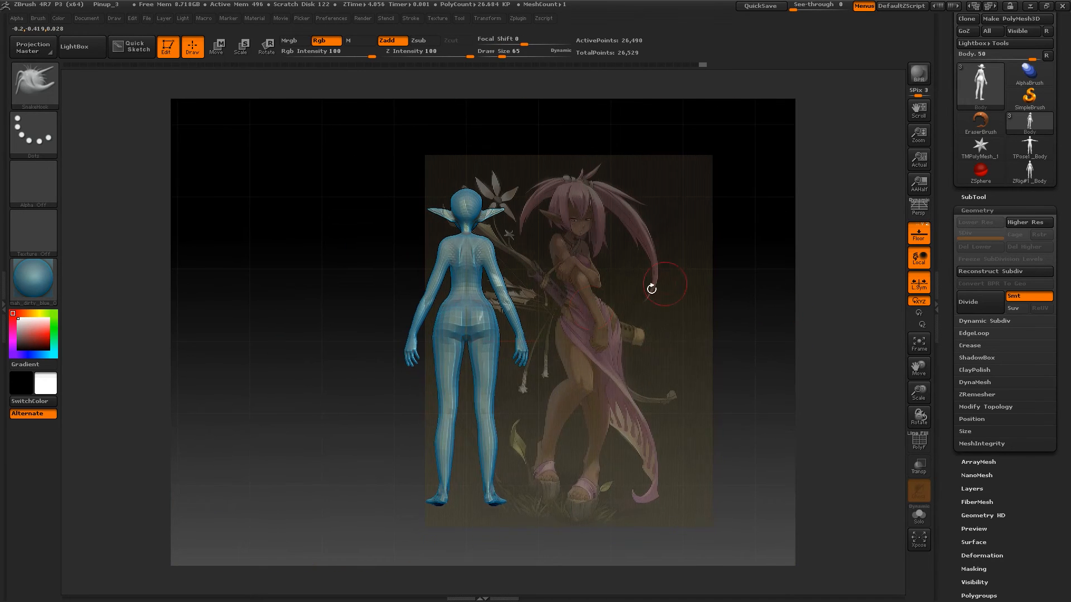
key("space")
left_click_drag(630, 276, 637, 276)
left_click_drag(771, 278, 920, 269, "alt")
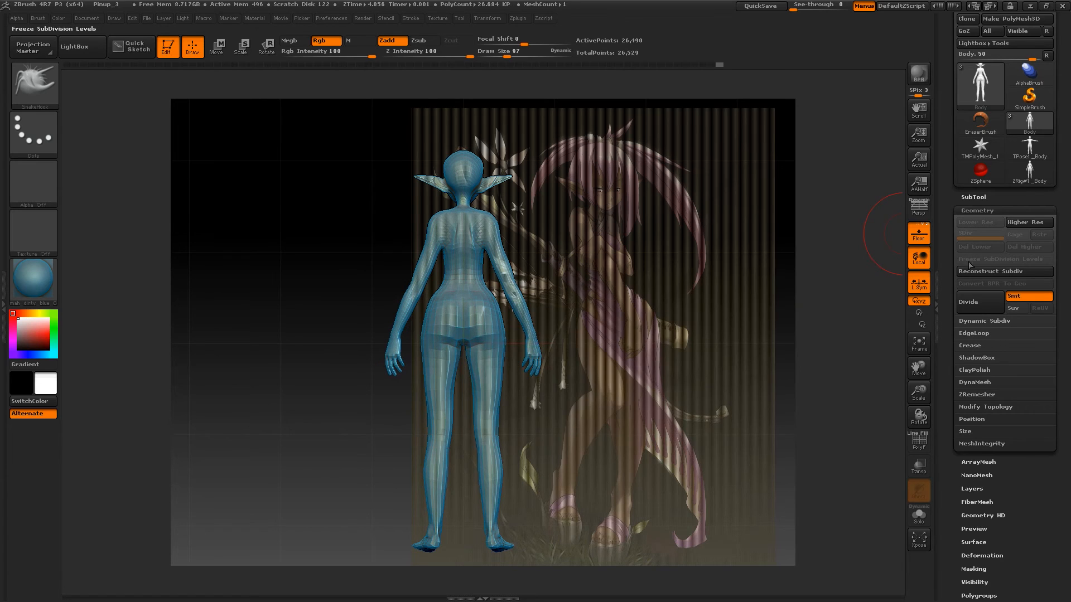
Hide the floor reference artwork and adjust the shoulders from the front with SnakeHook at a draw size of 56
left_click(926, 235)
left_click_drag(742, 279, 731, 362)
left_click_drag(721, 303, 693, 368)
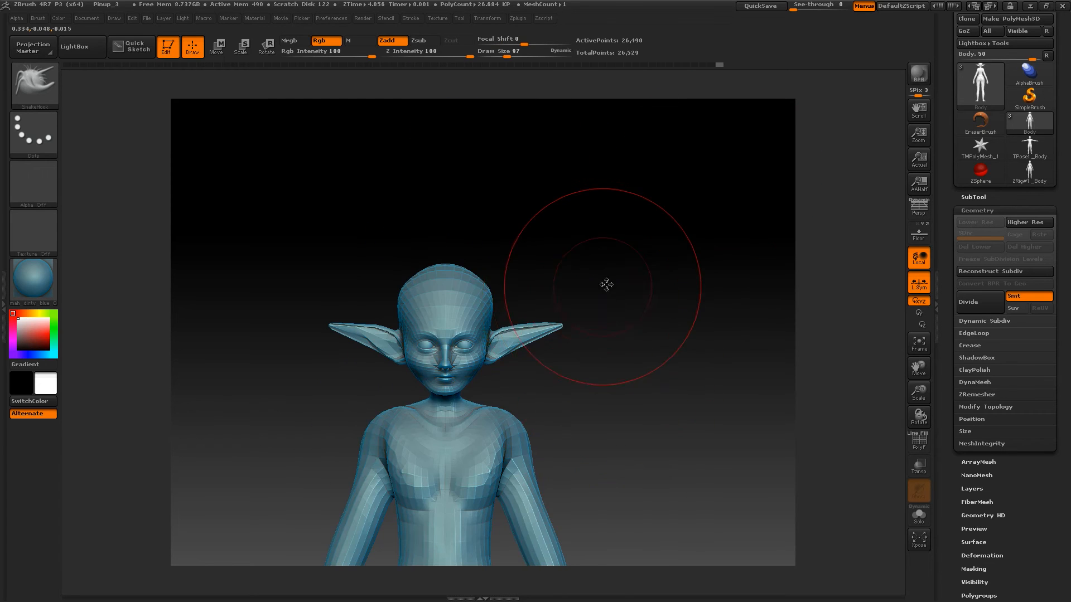
key("space")
key("space")
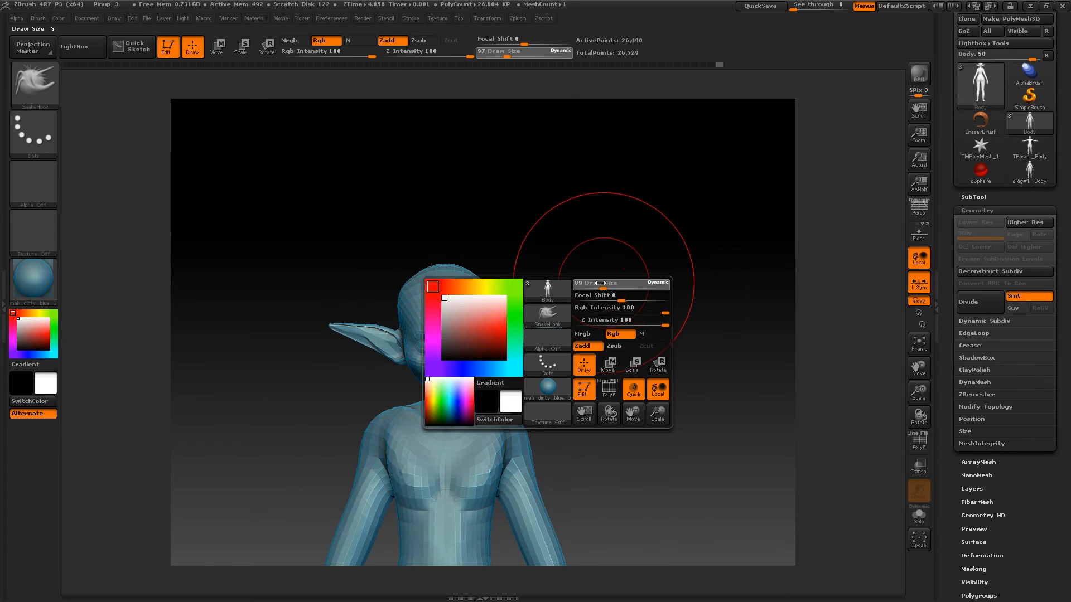
left_click_drag(614, 233, 711, 176, "alt")
mouse_move(731, 139)
left_mouse_down("alt")
mouse_move(677, 389)
mouse_move(722, 243)
left_mouse_up("alt")
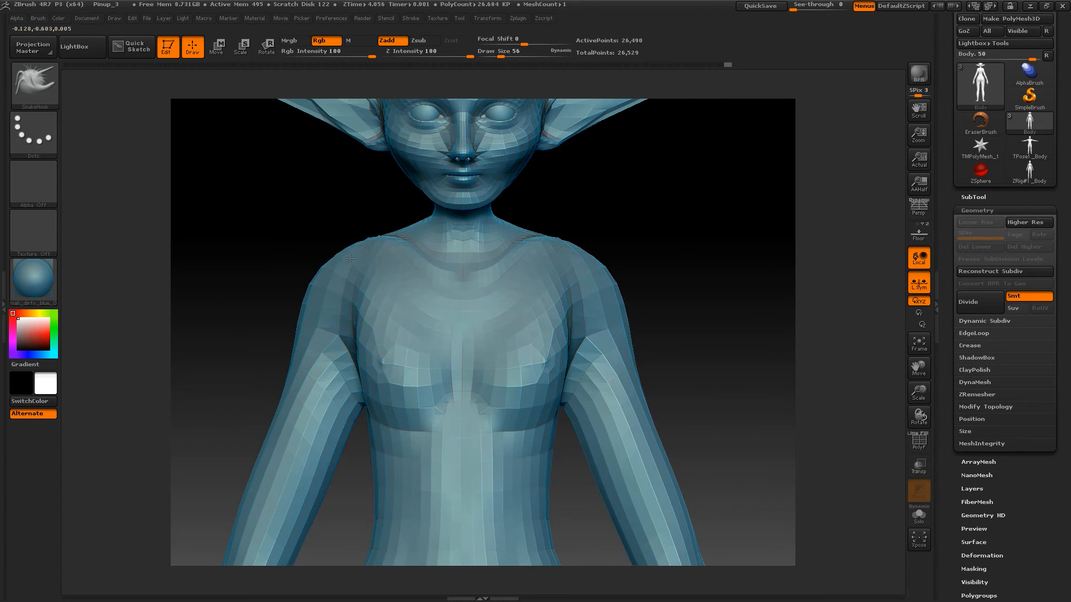
left_click_drag(659, 312, 659, 112, "alt")
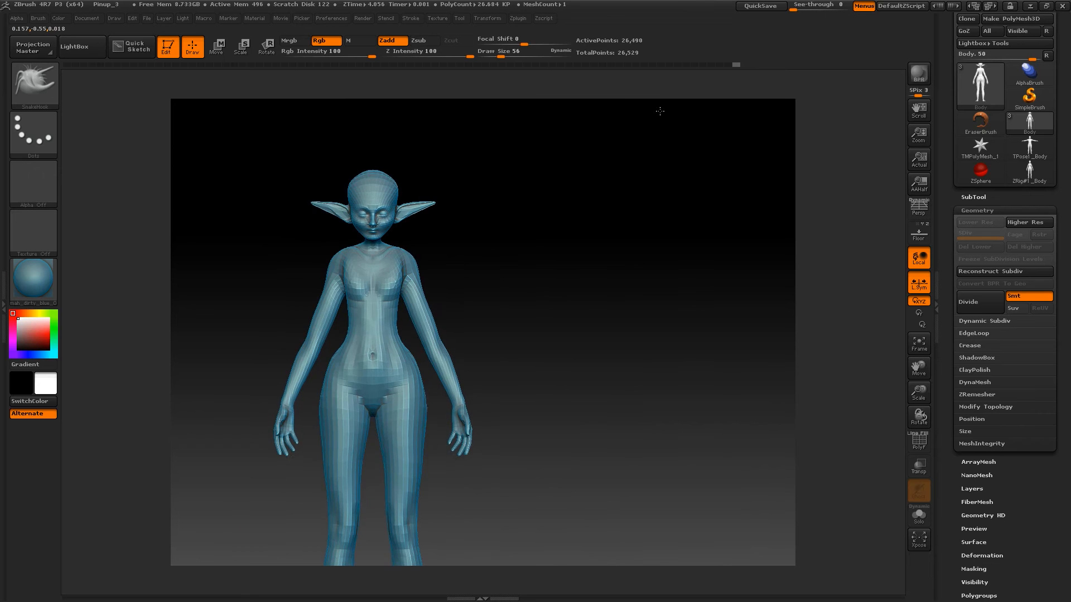
Flatten the shoulders, upper chest and breasts with the hPolish brush at a draw size of 24
mouse_move(602, 210)
left_mouse_down()
mouse_move(627, 263)
mouse_move(597, 262)
mouse_move(585, 229)
mouse_move(612, 333)
mouse_move(645, 283)
left_mouse_up()
key("space")
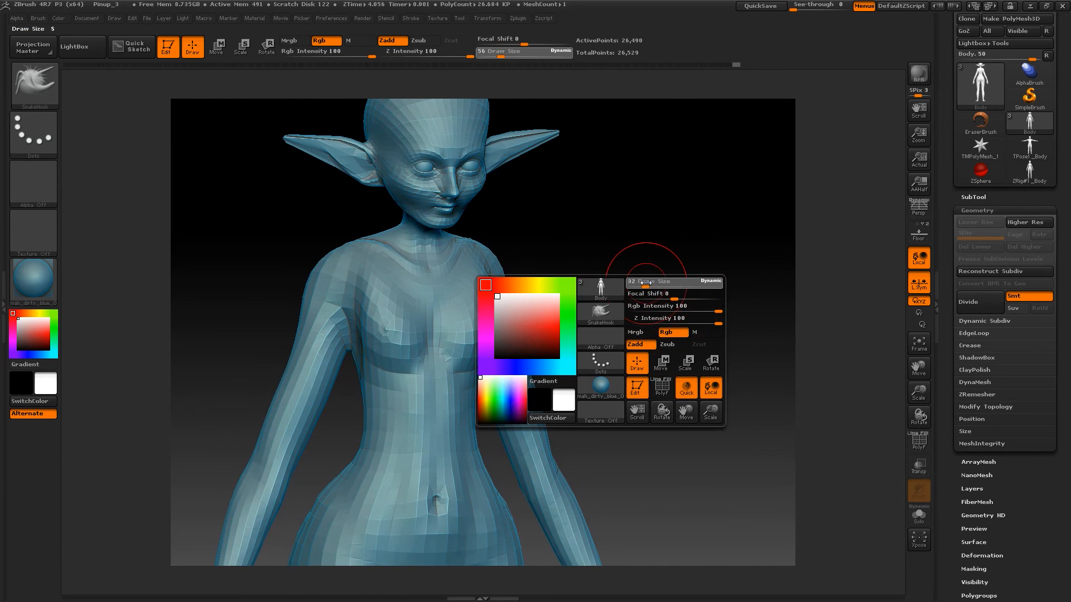
key("b")
key("h")
key("p")
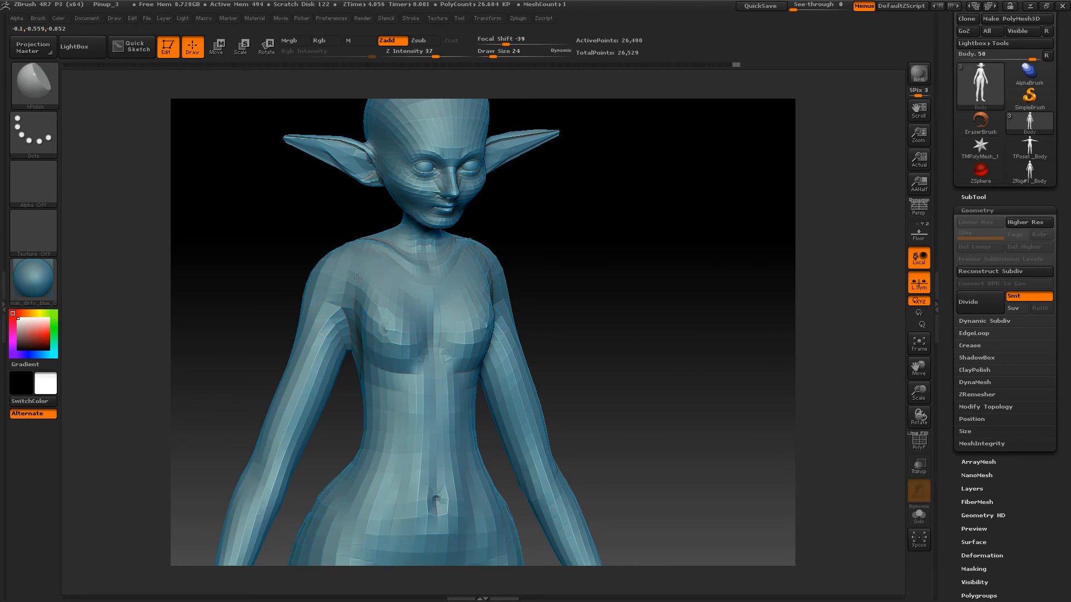
left_click_drag(526, 275, 474, 287)
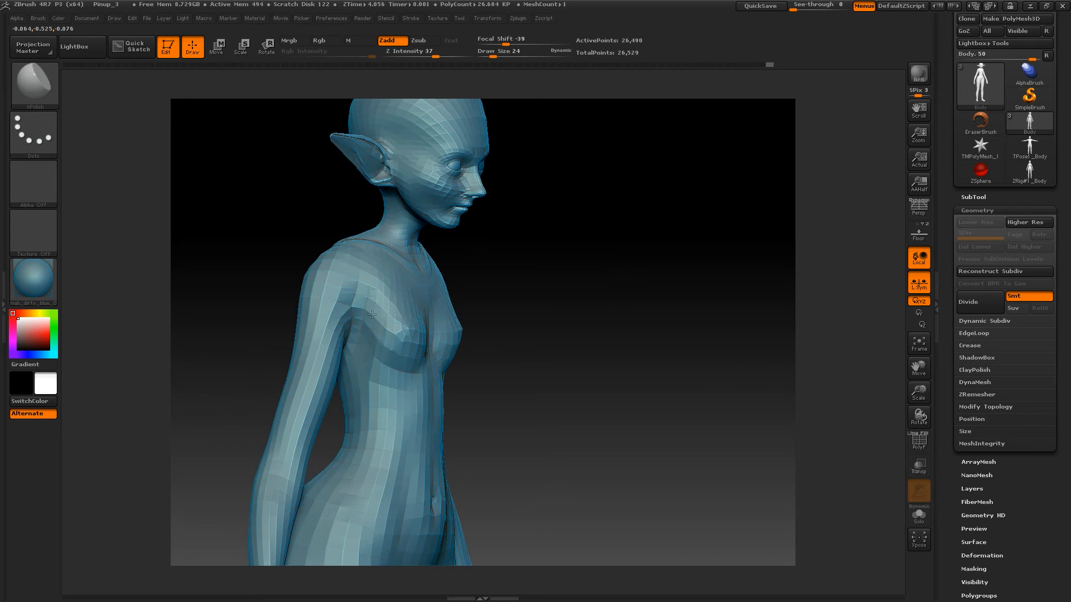
left_click_drag(550, 267, 505, 281)
left_click_drag(662, 277, 681, 266)
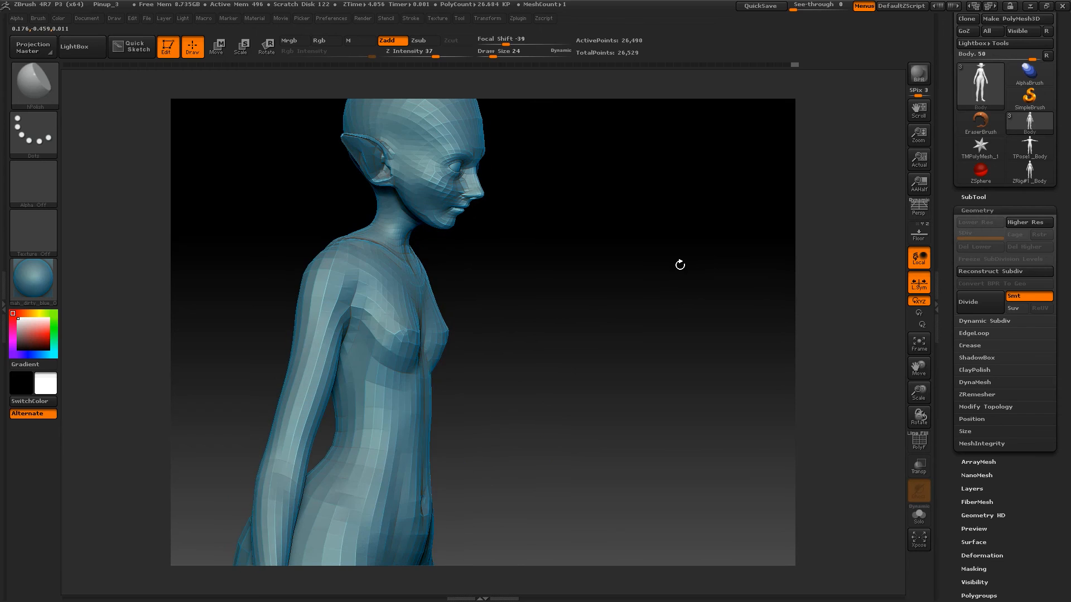
mouse_move(516, 275)
left_mouse_down()
mouse_move(535, 287)
mouse_move(420, 283)
left_mouse_up()
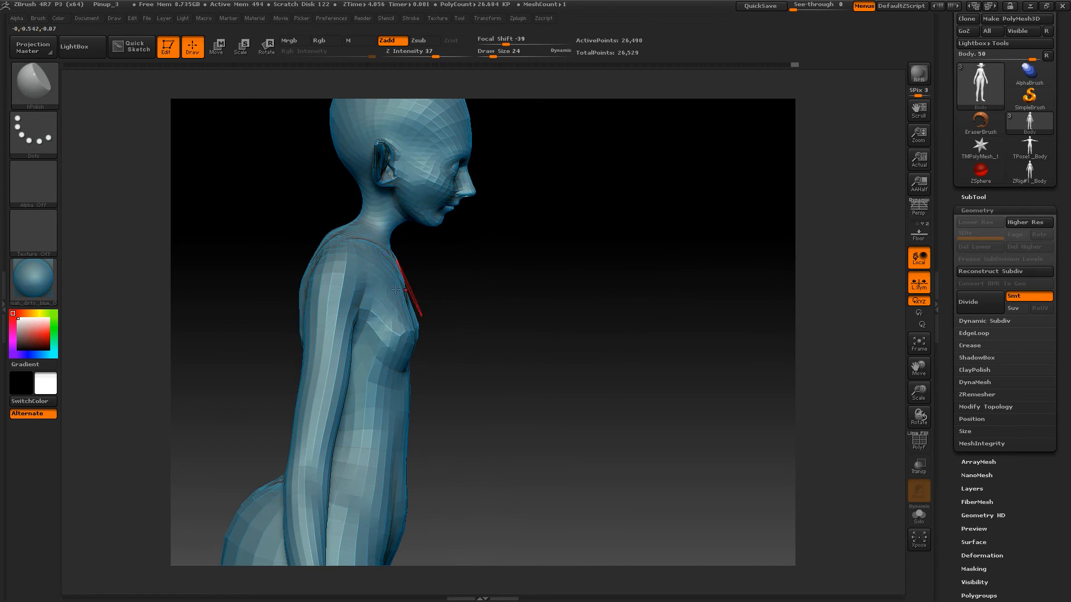
Build up the shoulder blades from behind with ClayTubes at a draw size of 26 and smooth the upper back
left_click_drag(530, 301, 580, 302)
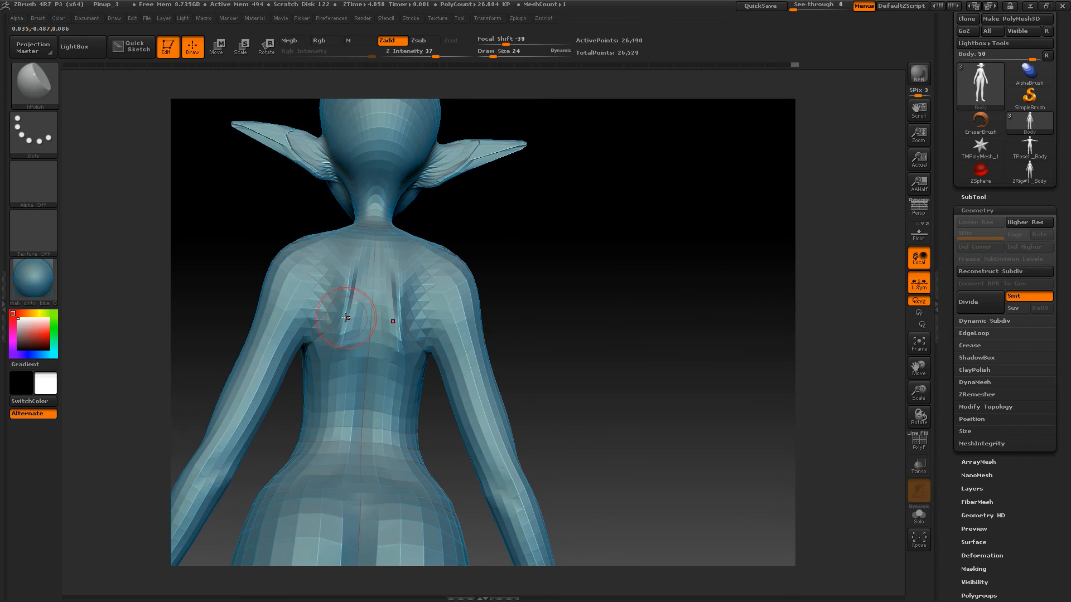
key("b")
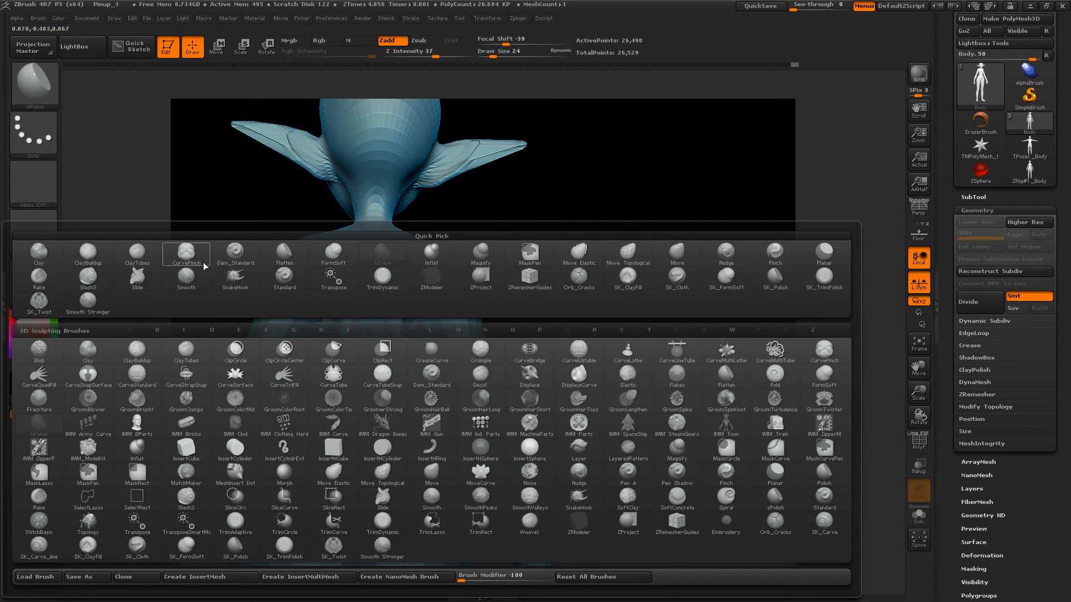
left_click(137, 254)
key("space")
left_click_drag(337, 279, 306, 299)
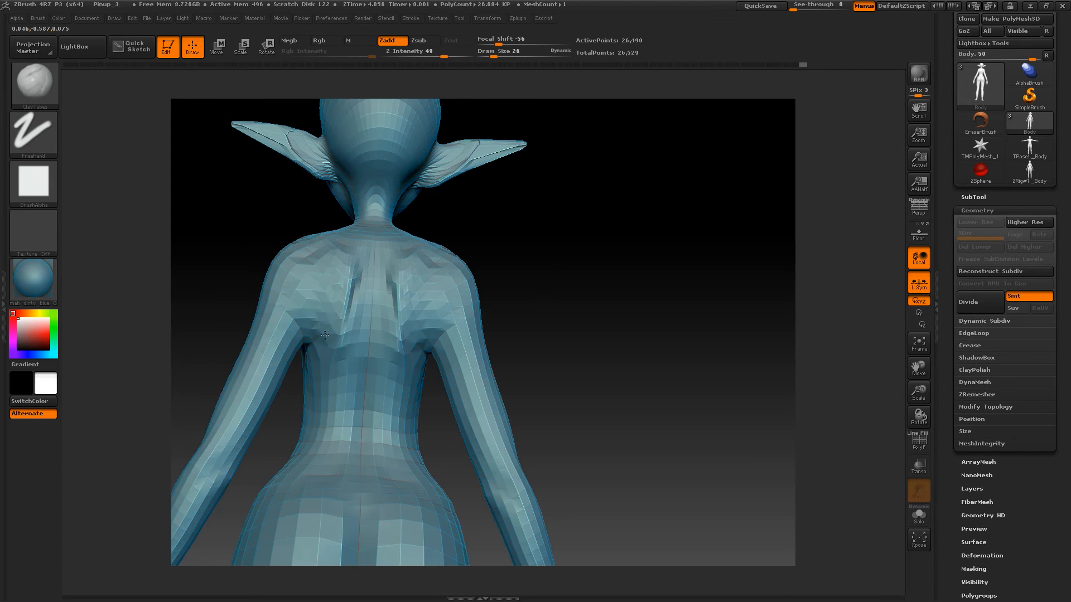
key("shift")
left_click_drag(331, 309, 314, 319)
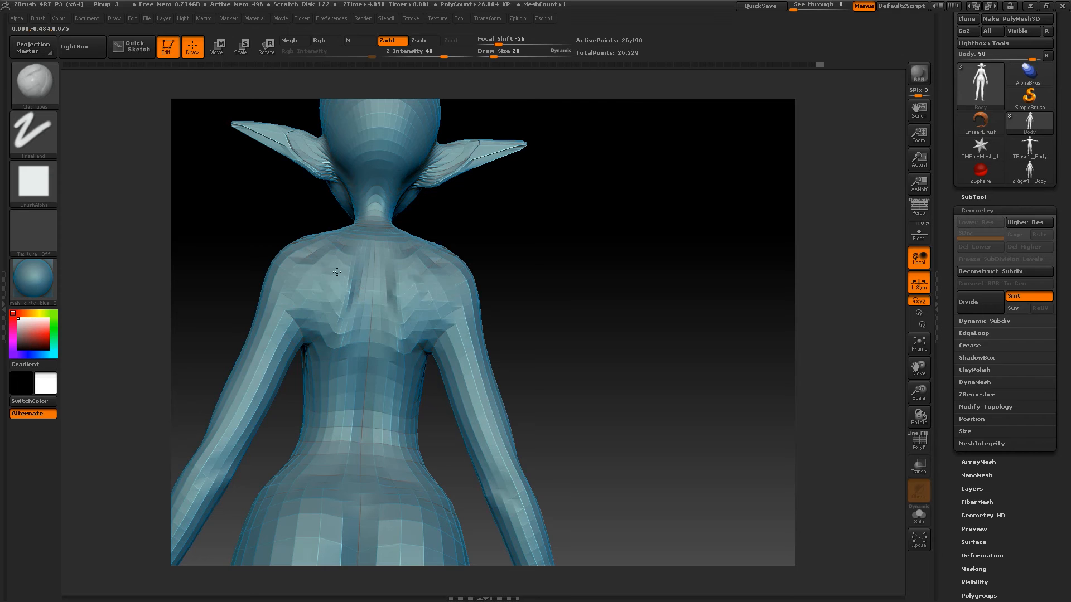
key("shift")
left_click_drag(574, 276, 524, 315, "alt")
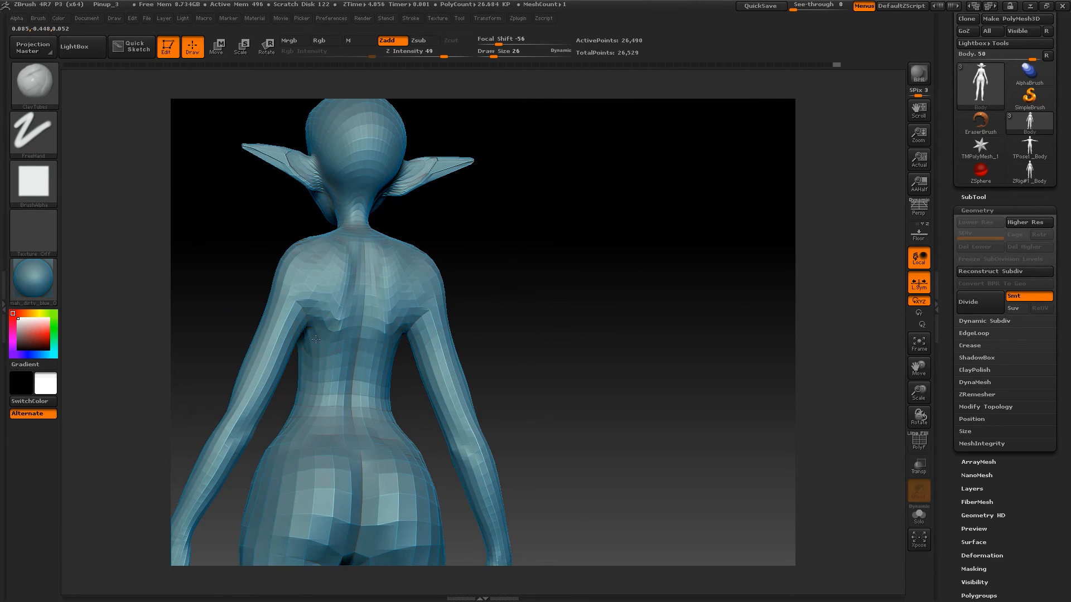
key("shift")
Carve the crease between the buttocks with the Dam_Standard brush at a draw size of 45
mouse_move(611, 419)
left_mouse_down("alt")
mouse_move(662, 249)
mouse_move(635, 253)
left_mouse_up("alt")
left_click_drag(631, 300, 532, 344)
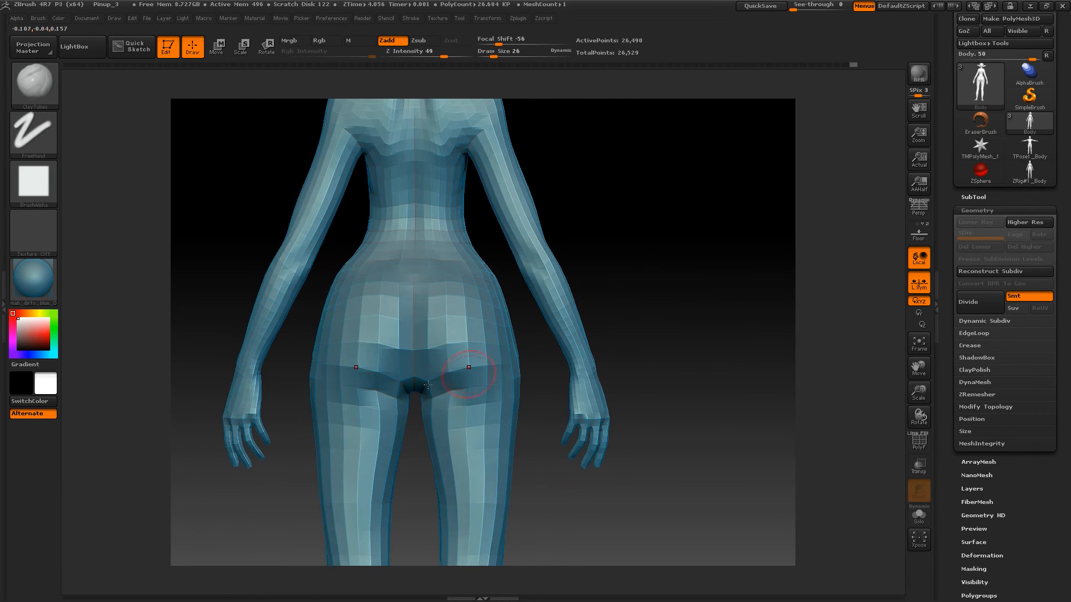
key("b")
left_click(236, 259)
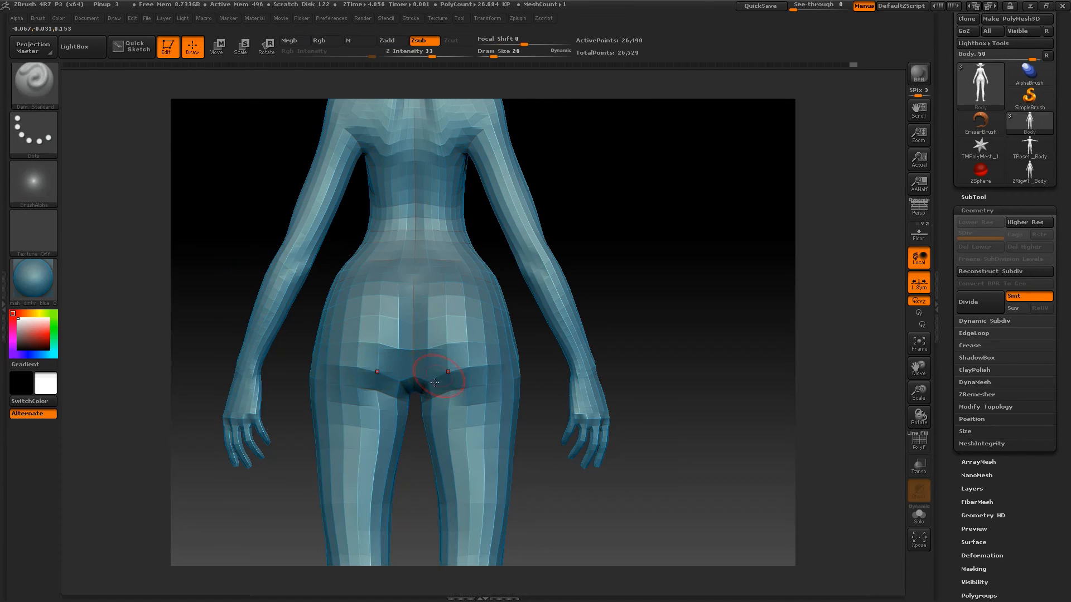
key("space")
left_click_drag(400, 393, 333, 389)
key("ctrl+z")
left_click_drag(414, 293, 408, 390)
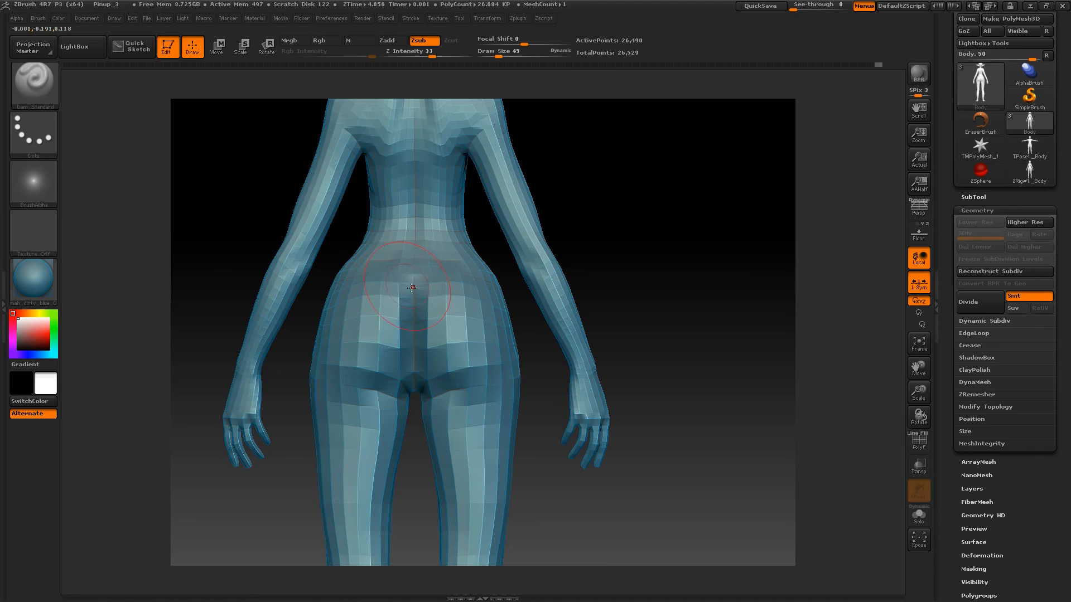
Examine the whole figure from several sides with the smoothed subdivision preview, then switch the preview off
key("f")
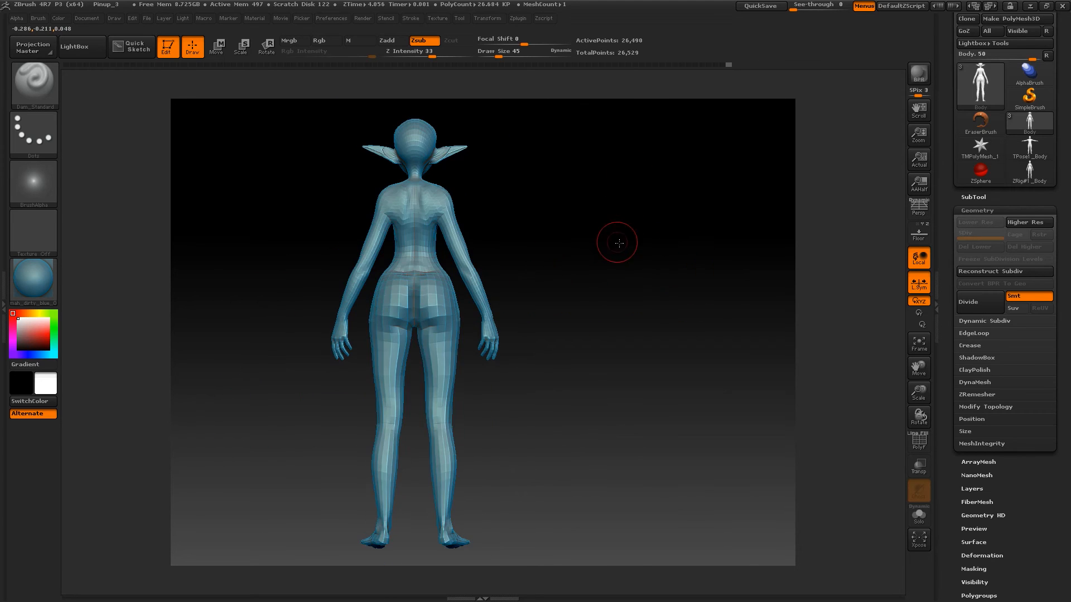
left_click_drag(621, 233, 641, 246)
key("ctrl")
key("ctrl")
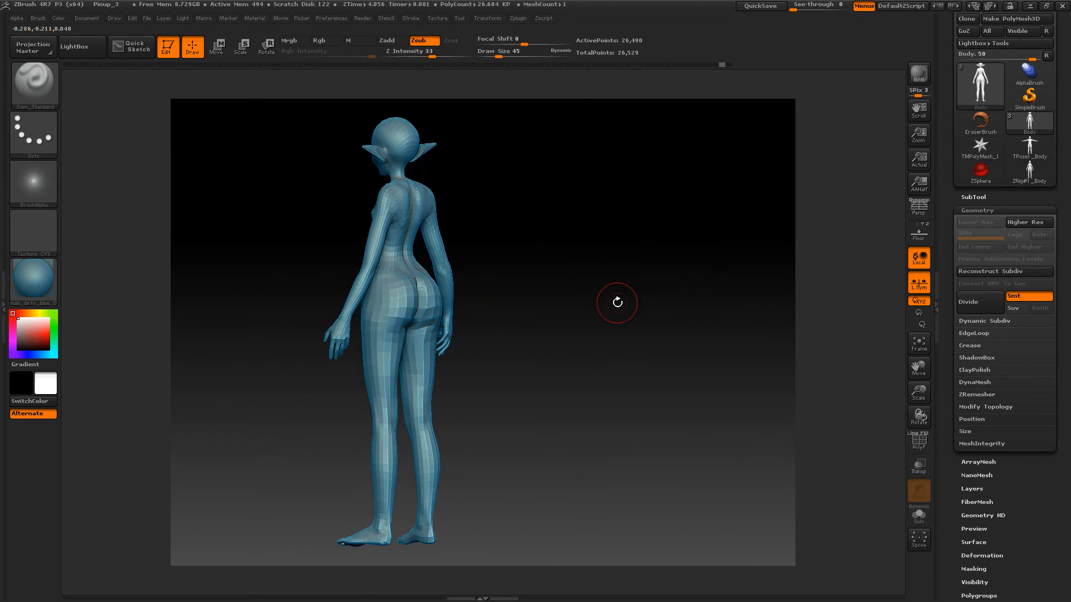
mouse_move(619, 301)
left_mouse_down("shift")
mouse_move(568, 301)
mouse_move(565, 261)
mouse_move(637, 336)
left_mouse_up("shift")
key("d")
key("shift+d")
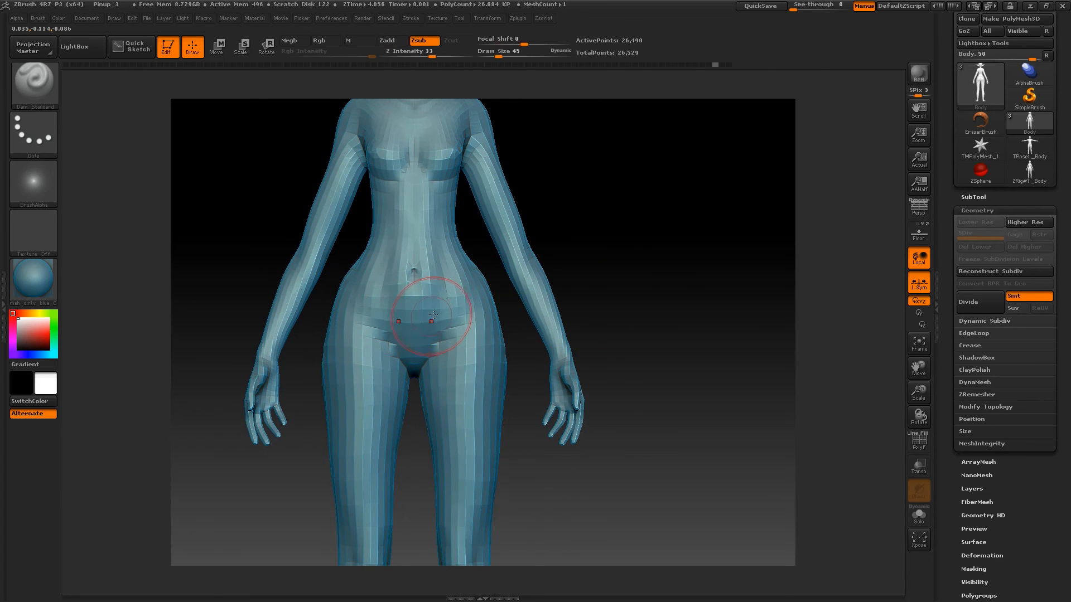
Add volume to the lower abdomen and hips with ClayTubes at a draw size of 35 and smooth the belly
key("b")
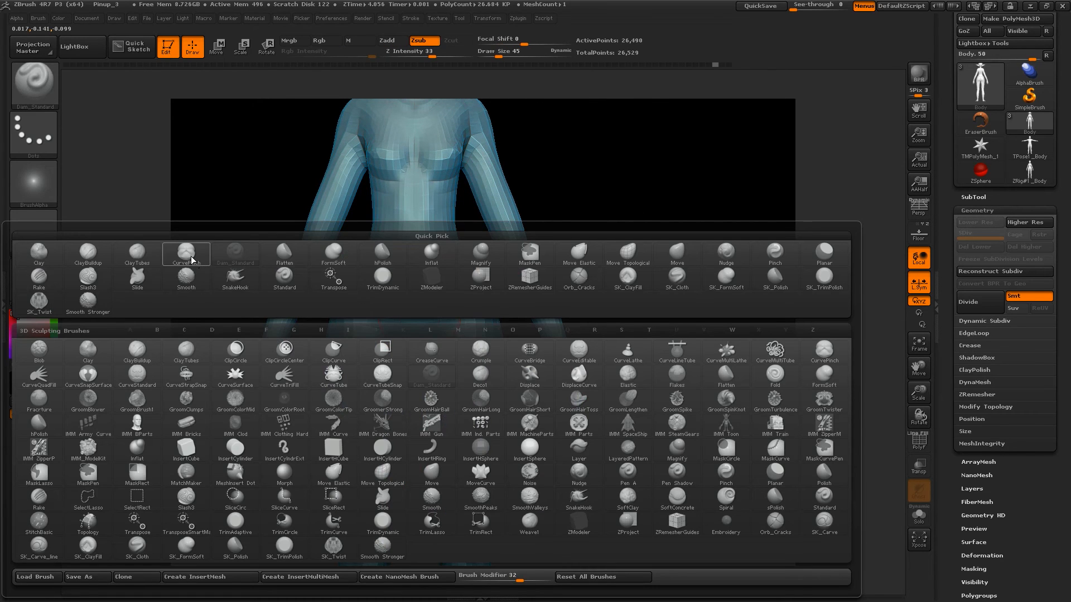
left_click(144, 261)
key("space")
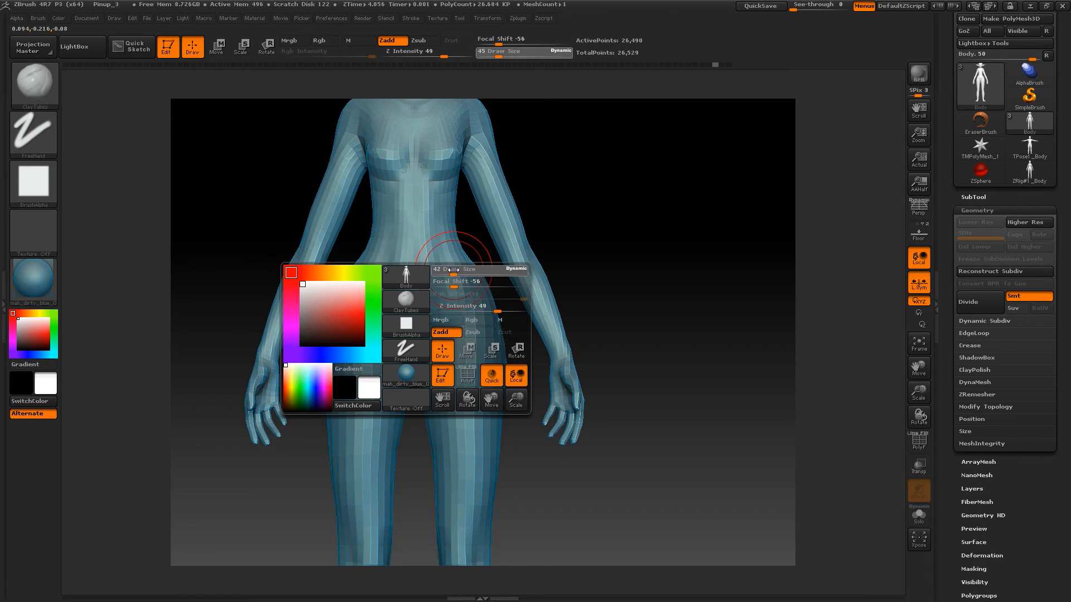
left_click_drag(454, 270, 449, 269)
left_click_drag(385, 274, 392, 245)
mouse_move(369, 286)
left_mouse_down()
mouse_move(395, 316)
mouse_move(412, 312)
mouse_move(382, 290)
mouse_move(411, 301)
mouse_move(393, 311)
mouse_move(441, 304)
left_mouse_up()
mouse_move(397, 267)
left_mouse_down("shift")
mouse_move(393, 221)
mouse_move(421, 234)
mouse_move(390, 218)
left_mouse_up("shift")
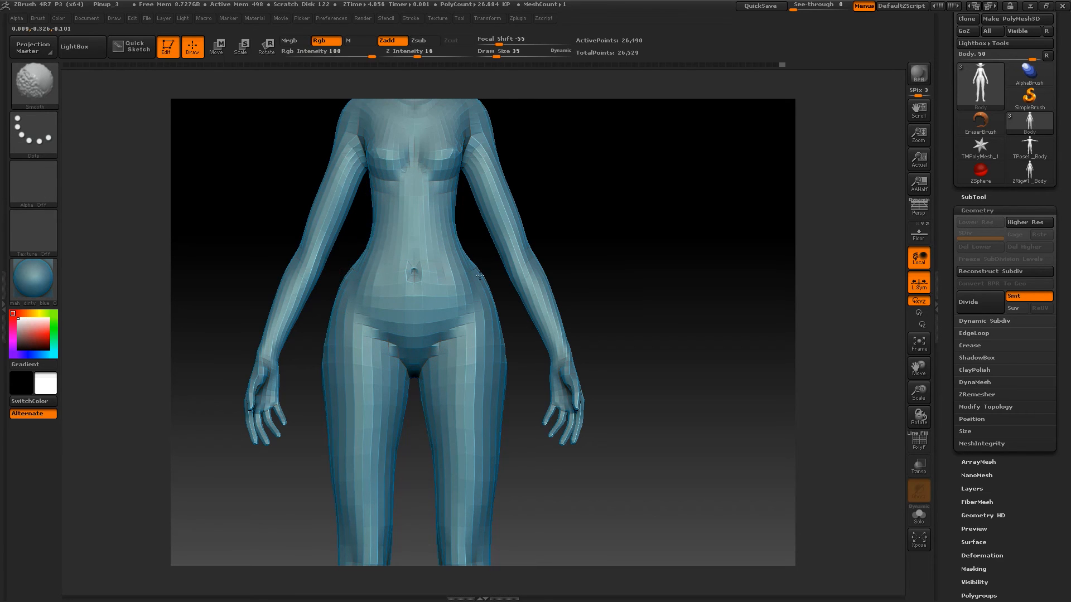
Refine the thighs and elbows from behind with ClayTubes at a draw size of 35 and smooth the added volume
left_click_drag(595, 312, 595, 110, "alt")
left_click_drag(623, 216, 554, 415, "alt")
mouse_move(388, 291)
left_mouse_down("shift")
mouse_move(415, 326)
mouse_move(393, 307)
left_mouse_up("shift")
mouse_move(612, 380)
left_mouse_down("alt")
mouse_move(601, 292)
mouse_move(569, 359)
mouse_move(600, 371)
left_mouse_up("alt")
left_click_drag(540, 317, 502, 433, "alt")
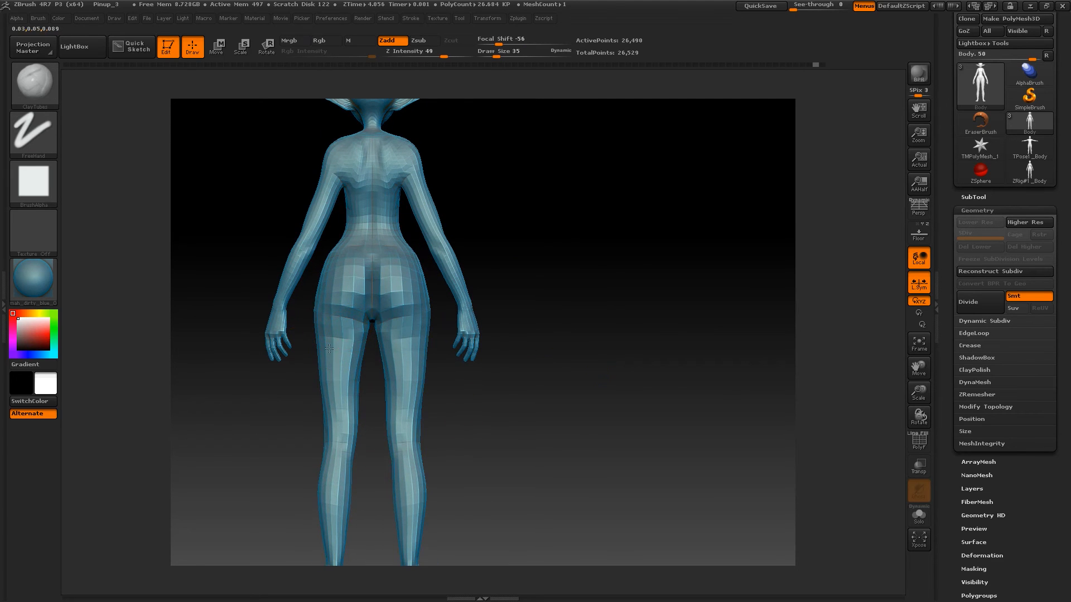
key("shift")
left_click_drag(561, 287, 525, 323, "alt")
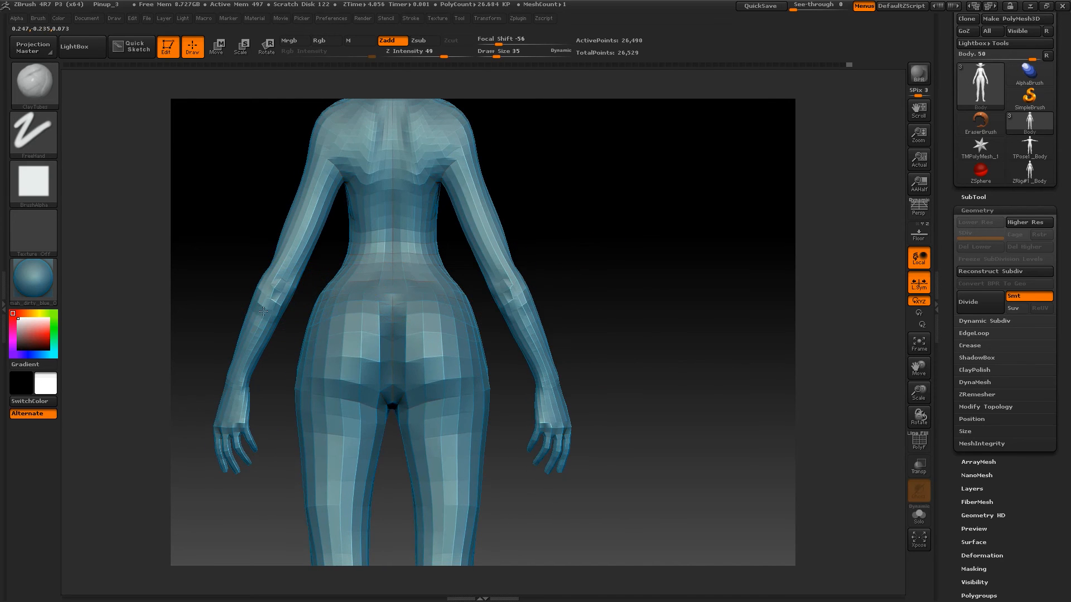
key("shift")
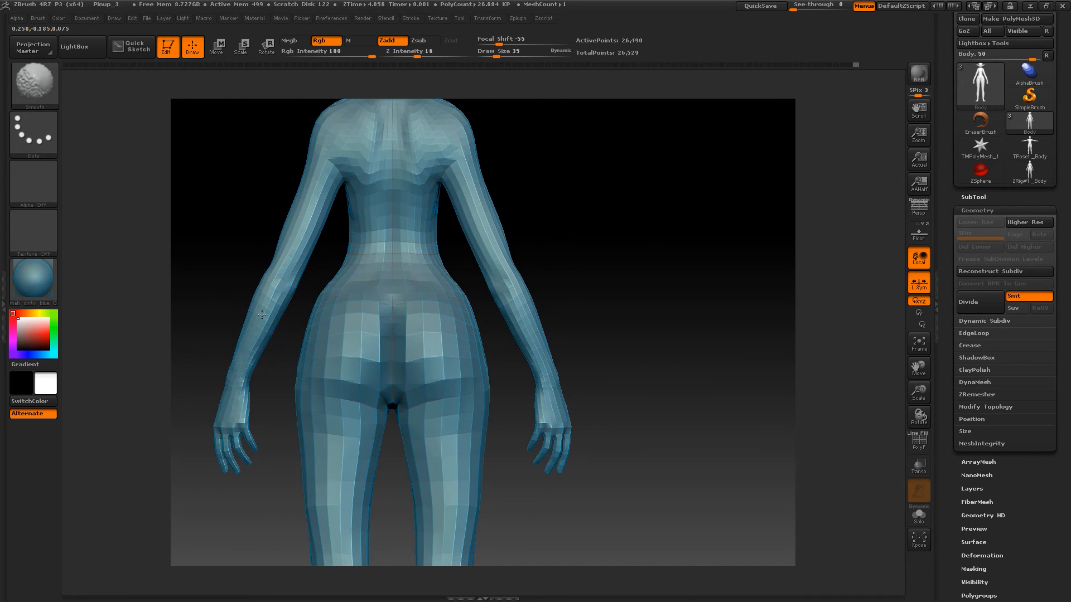
mouse_move(650, 256)
left_mouse_down()
mouse_move(698, 263)
mouse_move(681, 285)
mouse_move(580, 229)
mouse_move(574, 218)
mouse_move(584, 214)
left_mouse_up()
Adjust the lower face with the Move brush at a draw size of 35 and smooth around the mouth
left_click_drag(664, 250, 403, 267)
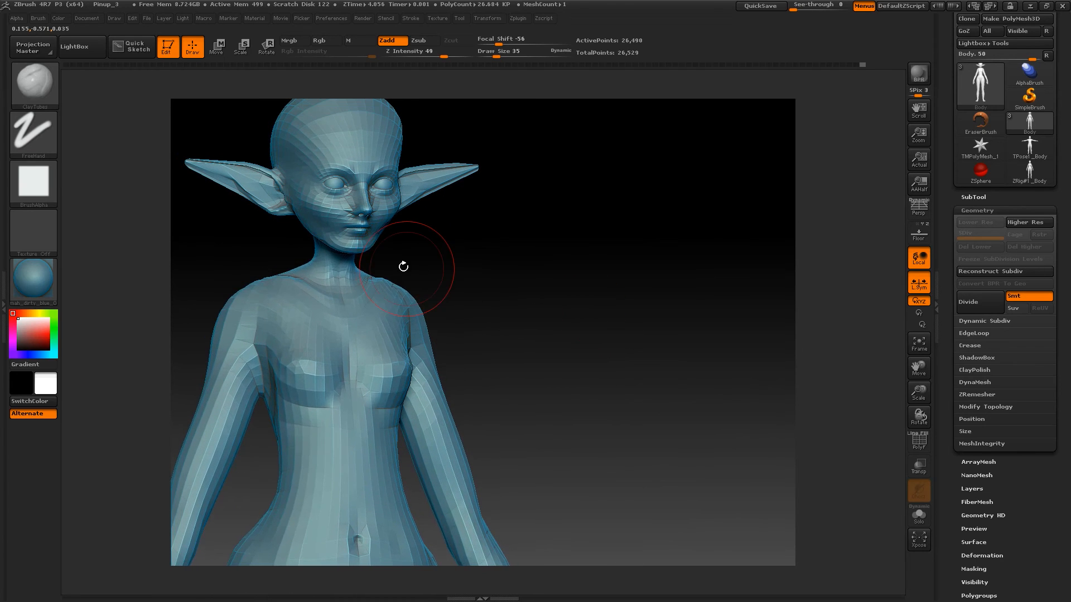
key("b")
key("m")
key("v")
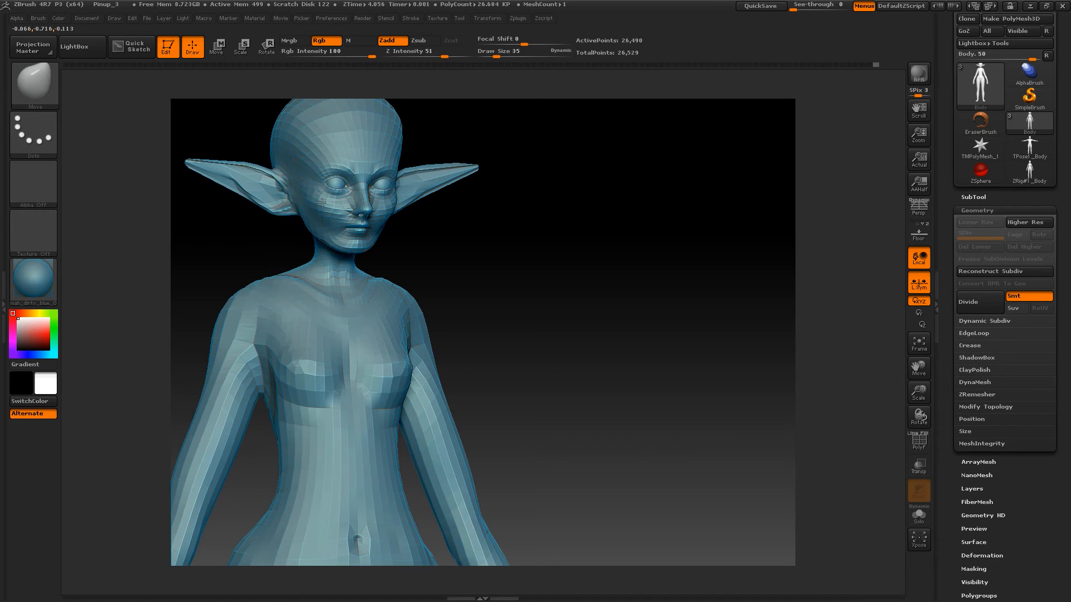
left_click_drag(335, 226, 363, 229, "shift")
Push in the buttocks in profile with the Move brush at a draw size of 118 and smooth the upper thighs
mouse_move(574, 251)
left_mouse_down("alt")
mouse_move(553, 232)
mouse_move(516, 236)
mouse_move(562, 249)
mouse_move(523, 249)
mouse_move(534, 302)
mouse_move(548, 305)
left_mouse_up("alt")
key("space")
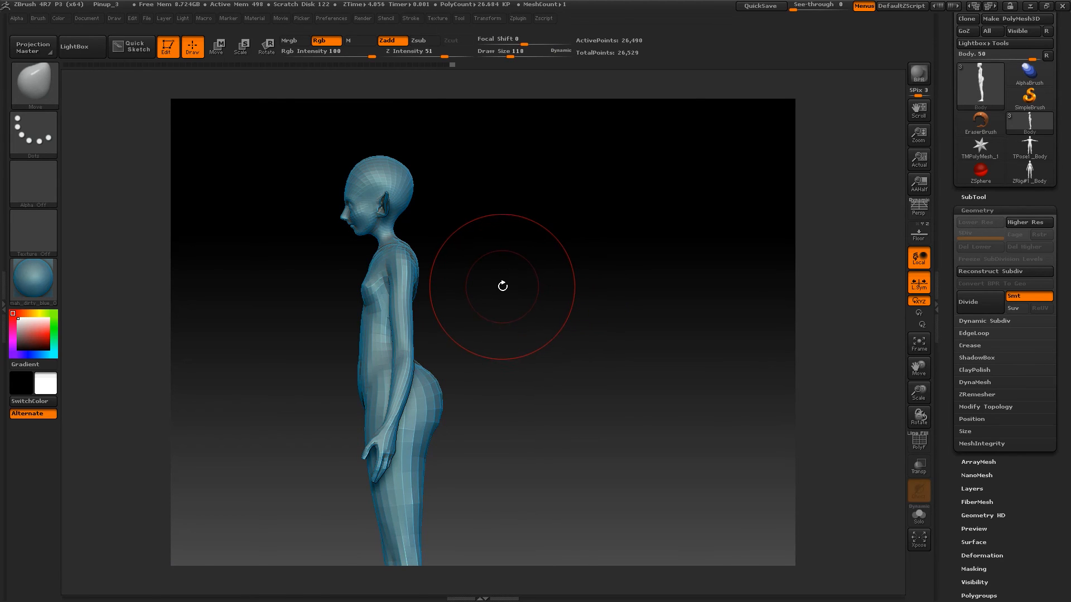
key("b")
key("m")
key("v")
mouse_move(438, 381)
left_mouse_down()
mouse_move(425, 392)
mouse_move(428, 422)
left_mouse_up()
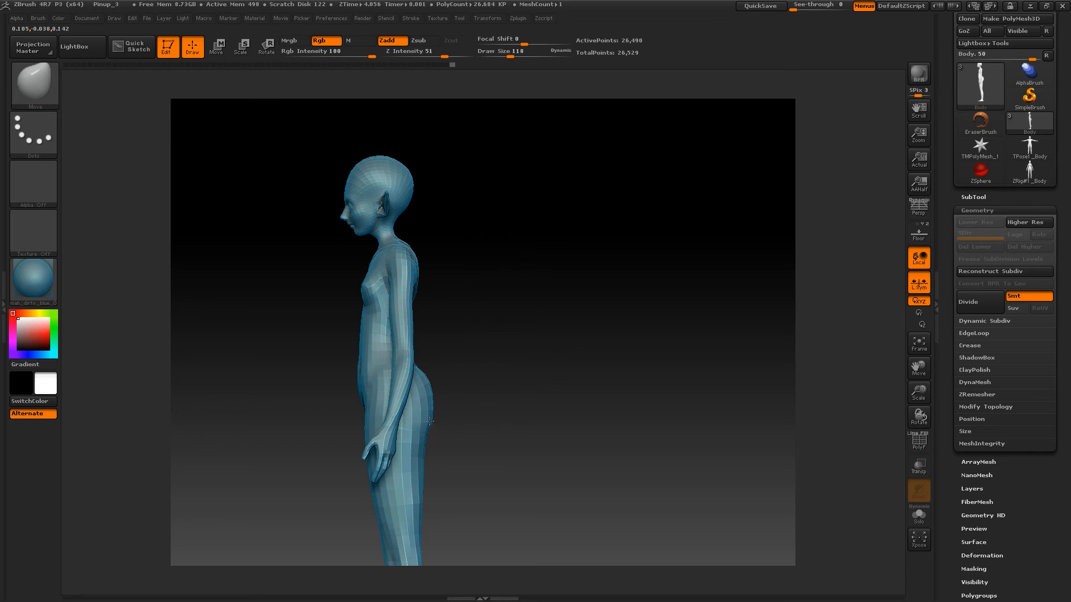
mouse_move(535, 360)
left_mouse_down()
mouse_move(413, 365)
mouse_move(411, 463)
left_mouse_up()
mouse_move(410, 384)
left_mouse_down("shift")
mouse_move(398, 408)
mouse_move(414, 484)
mouse_move(446, 510)
left_mouse_up("shift")
Divide the body mesh once with smooth subdivision to reach level 2
mouse_move(673, 393)
left_mouse_down("alt")
mouse_move(643, 259)
mouse_move(605, 189)
left_mouse_up("alt")
left_click_drag(664, 296, 580, 368, "alt")
left_click_drag(454, 267, 457, 261)
mouse_move(617, 286)
left_mouse_down("alt")
mouse_move(630, 235)
mouse_move(574, 275)
mouse_move(289, 306)
mouse_move(578, 260)
mouse_move(669, 301)
left_mouse_up("alt")
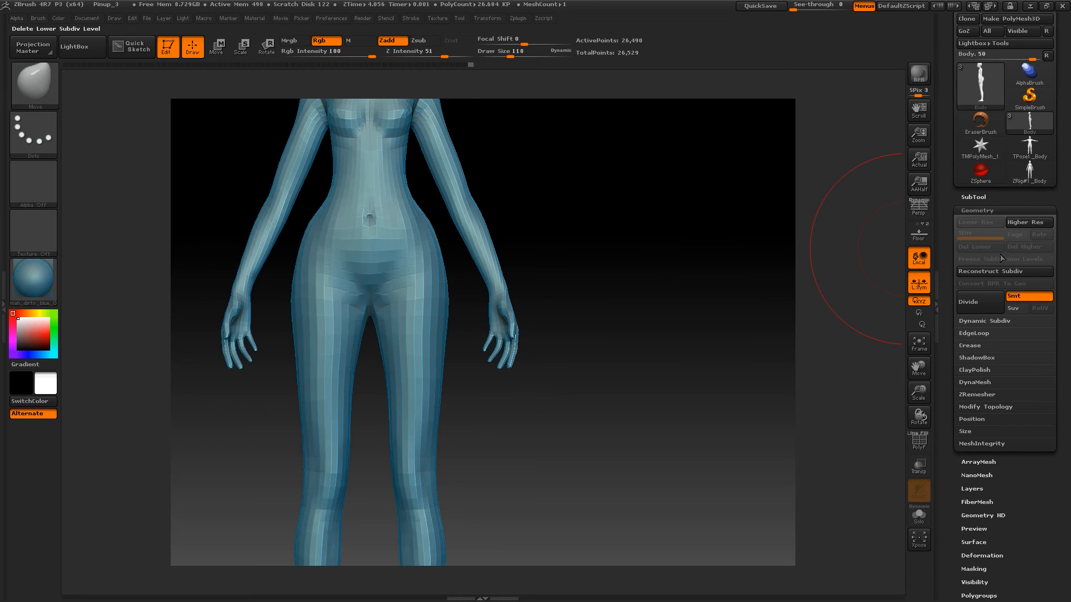
left_click(979, 300)
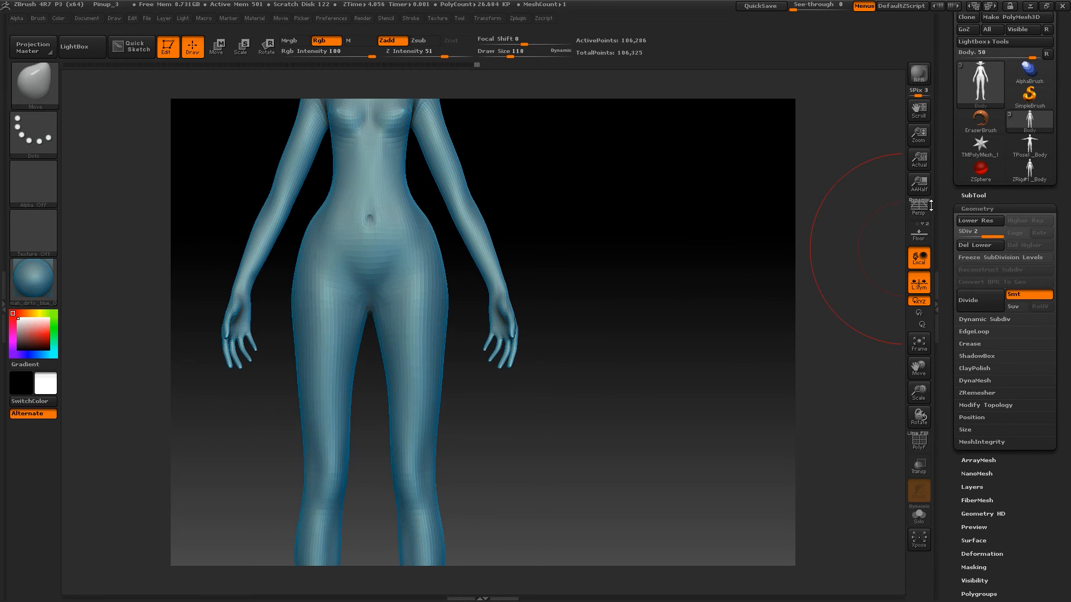
Carve the groin creases on the front of the pelvis with the Dam_Standard brush at draw size 37 and Z intensity 10
key("space")
left_click_drag(587, 248, 575, 249)
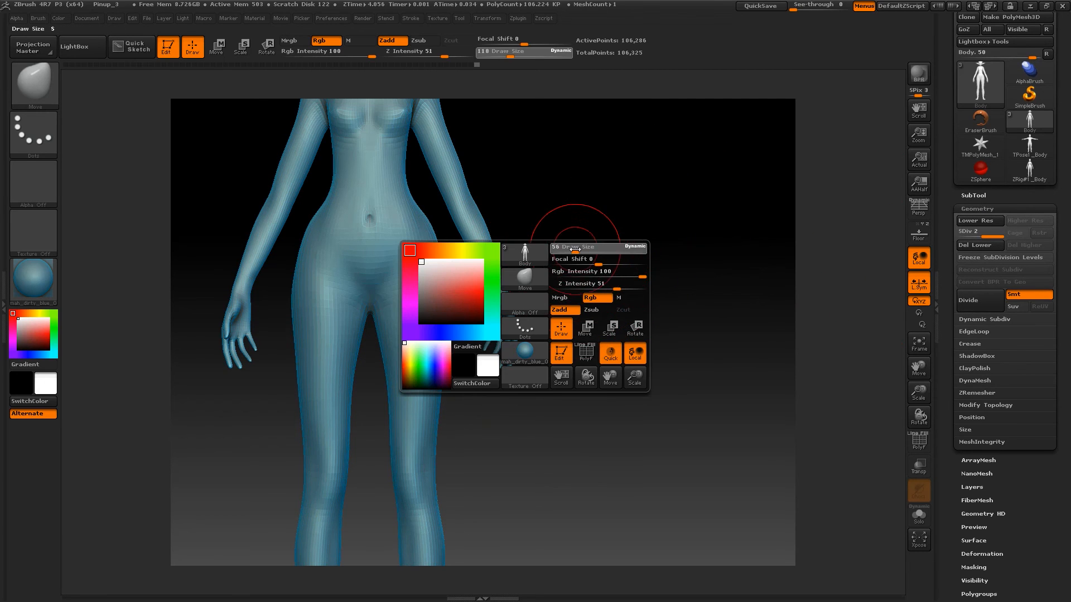
key("b")
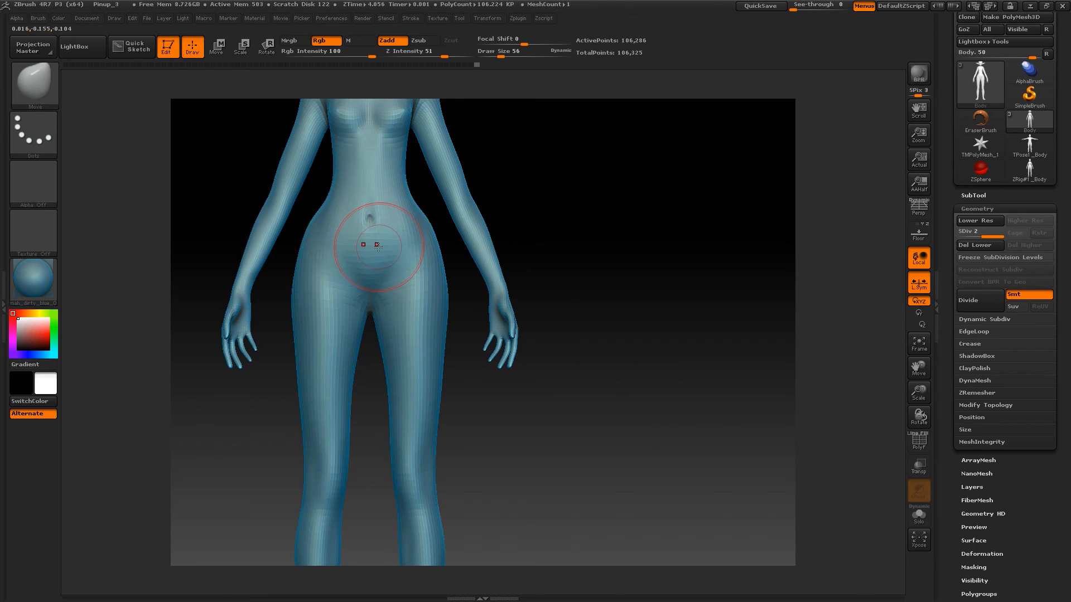
key("b")
key("d")
key("s")
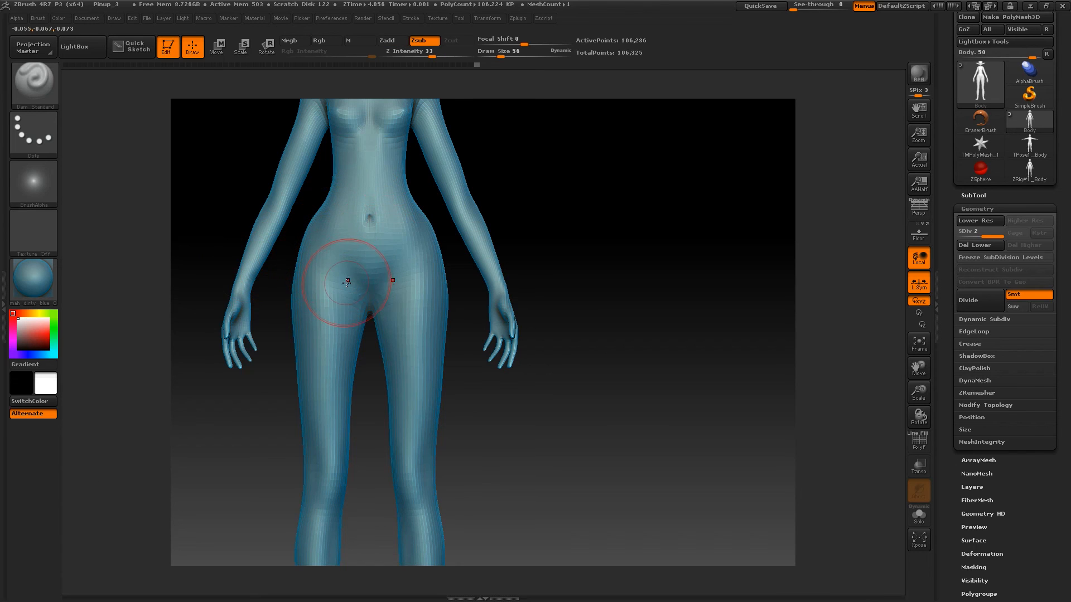
key("space")
left_click_drag(348, 286, 341, 285)
left_click_drag(318, 230, 369, 293)
key("ctrl+z")
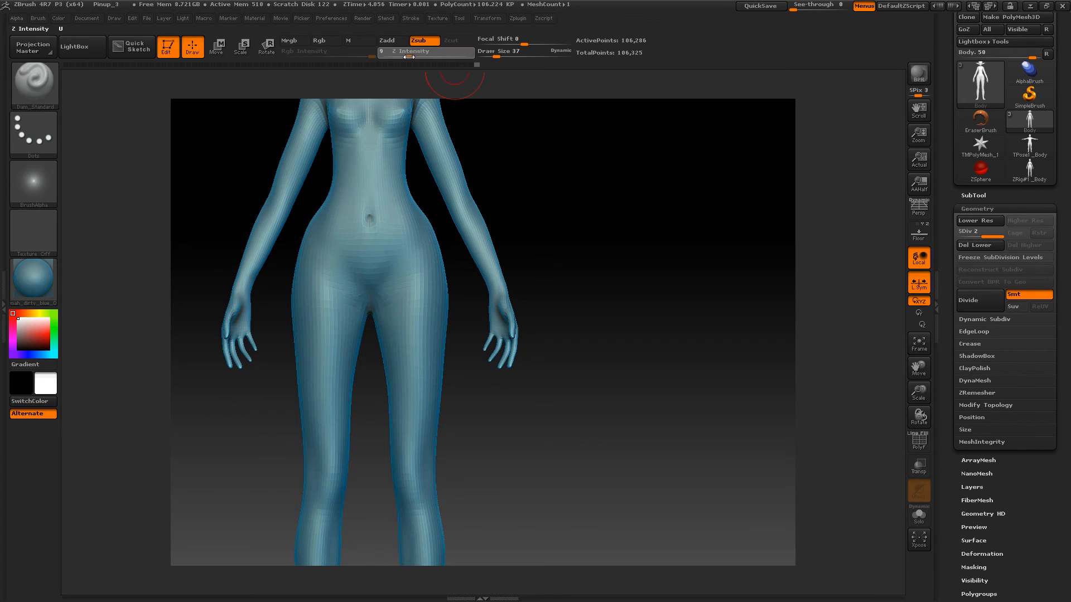
left_click_drag(408, 56, 410, 57)
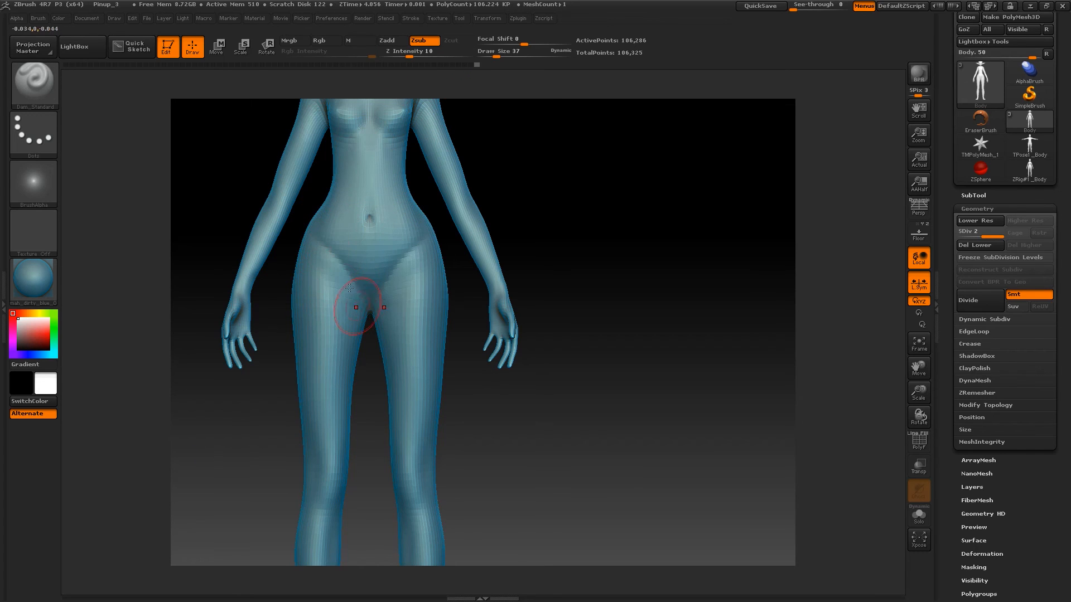
Carve horizontal creases across the front of both knees with the Dam_Standard brush
left_click_drag(474, 355, 511, 244, "alt")
left_click_drag(359, 374, 379, 375)
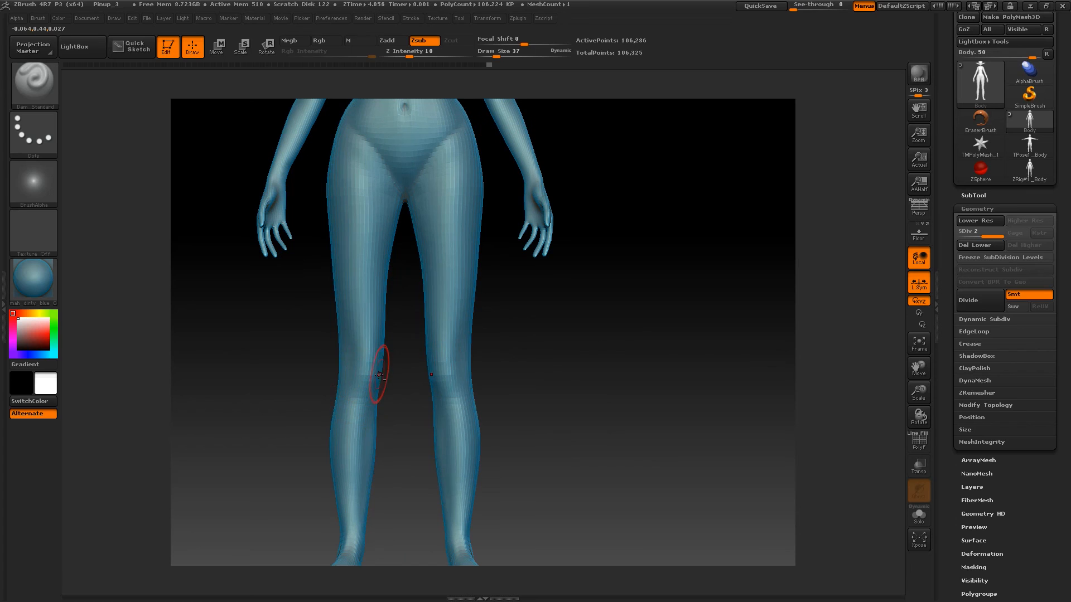
mouse_move(587, 349)
left_mouse_down("alt")
mouse_move(612, 413)
mouse_move(602, 284)
left_mouse_up("alt")
left_click_drag(382, 359, 380, 442)
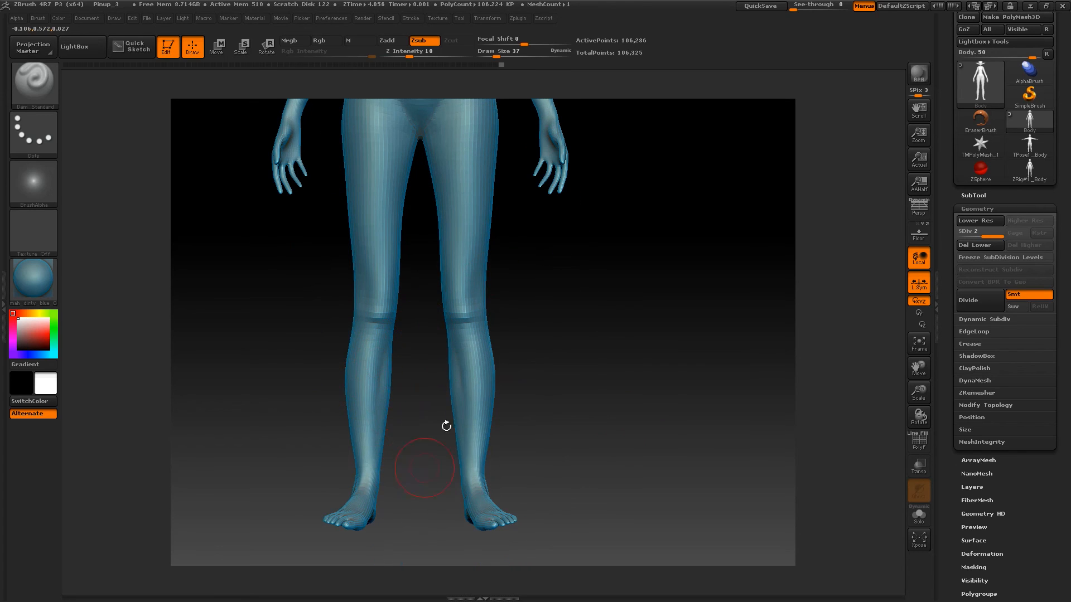
Sharpen the creases beneath the breasts with the Dam_Standard brush, working from front and three-quarter views
left_click_drag(650, 280, 627, 564, "alt")
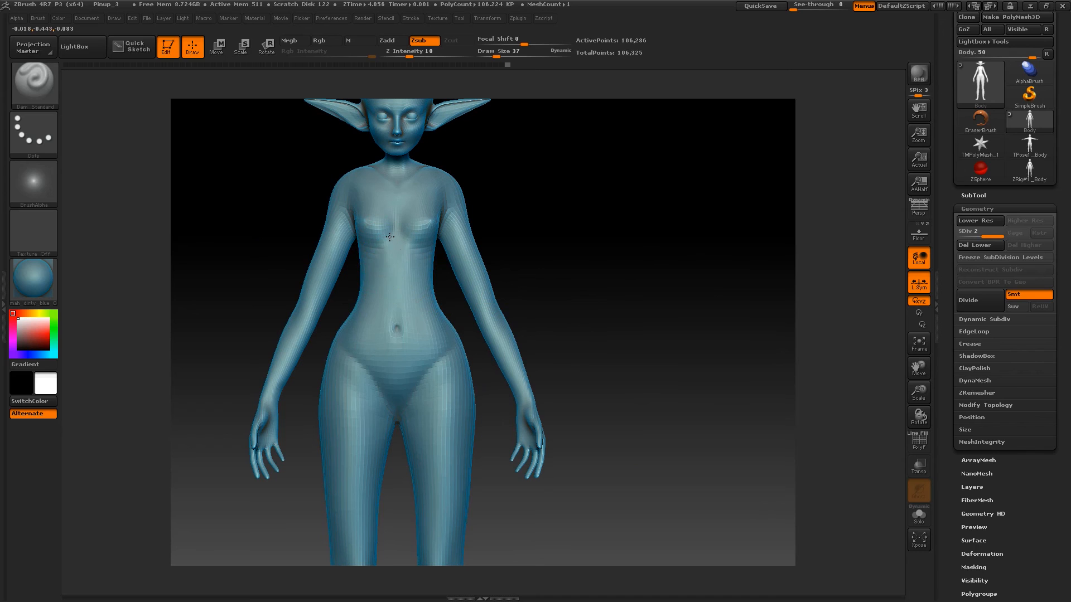
left_click_drag(598, 251, 639, 363, "alt")
left_click_drag(672, 215, 702, 227)
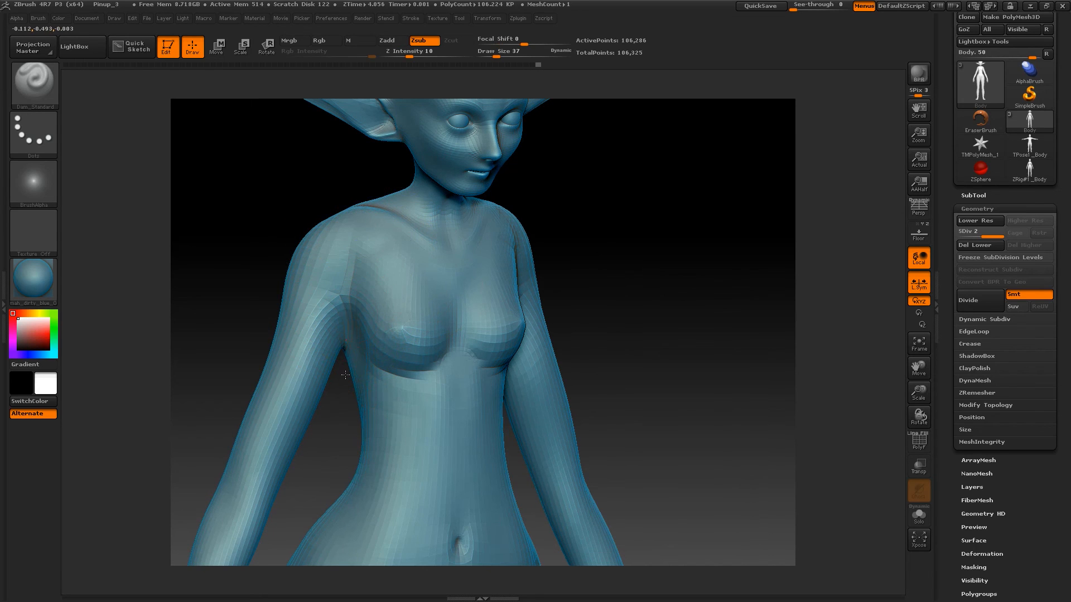
left_click_drag(580, 251, 737, 262)
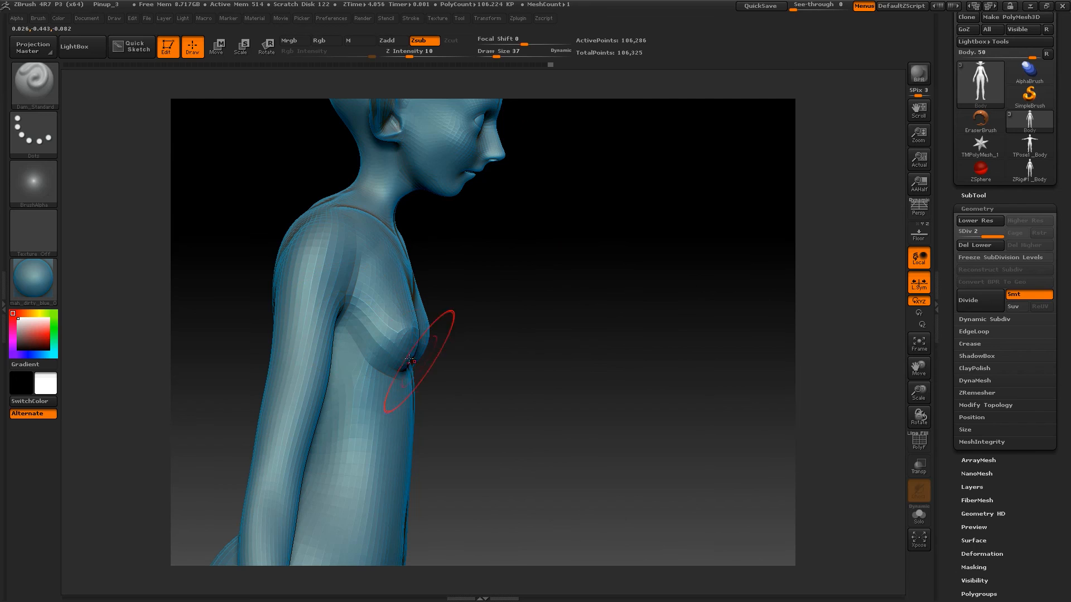
Define the spine groove and shoulder blade edges on the back with the Dam_Standard brush
left_click_drag(614, 317, 323, 335)
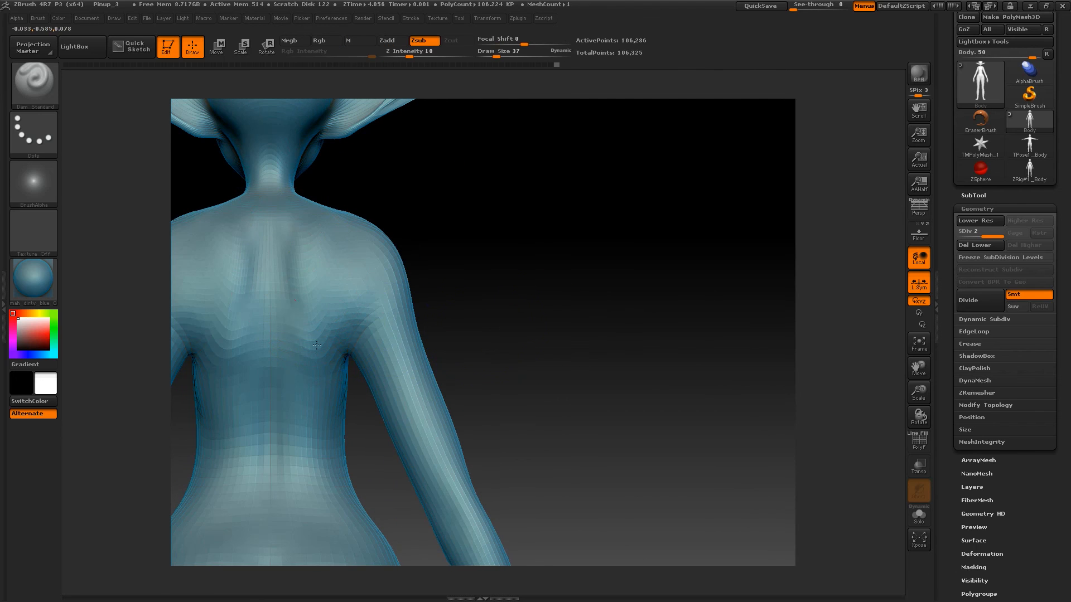
left_click_drag(286, 271, 283, 335)
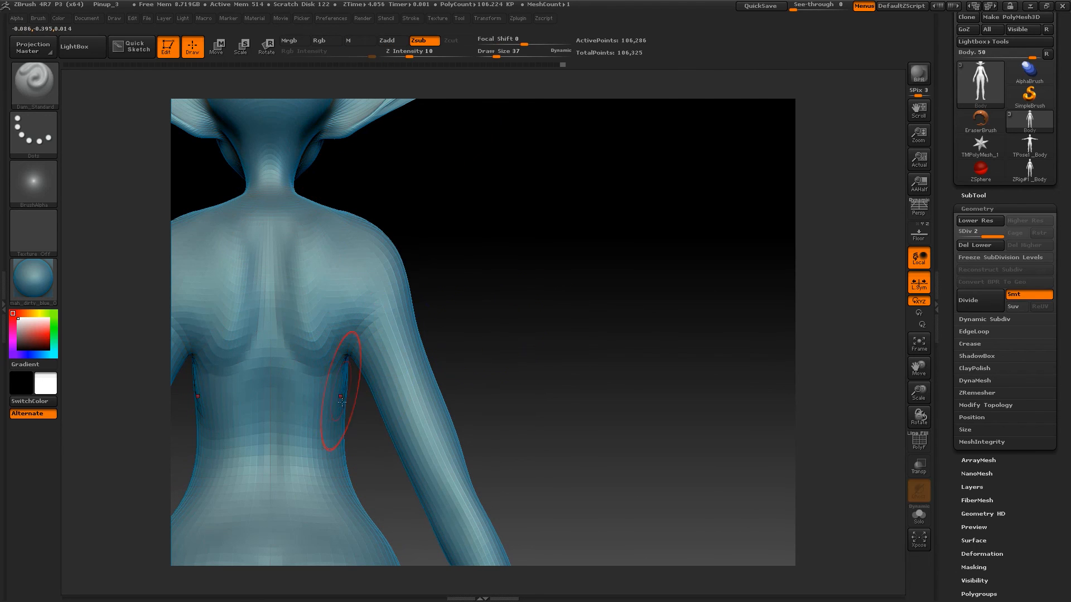
Carve a line across the lower back, the cleft between the buttocks and the folds beneath them
left_click_drag(536, 395, 614, 232, "alt")
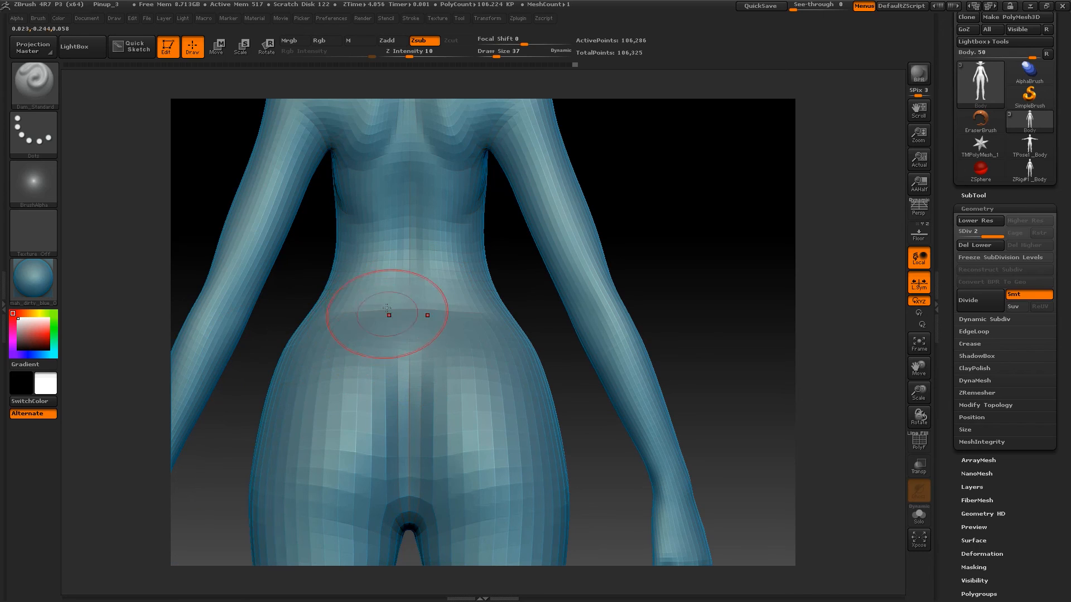
left_click_drag(409, 366, 411, 444)
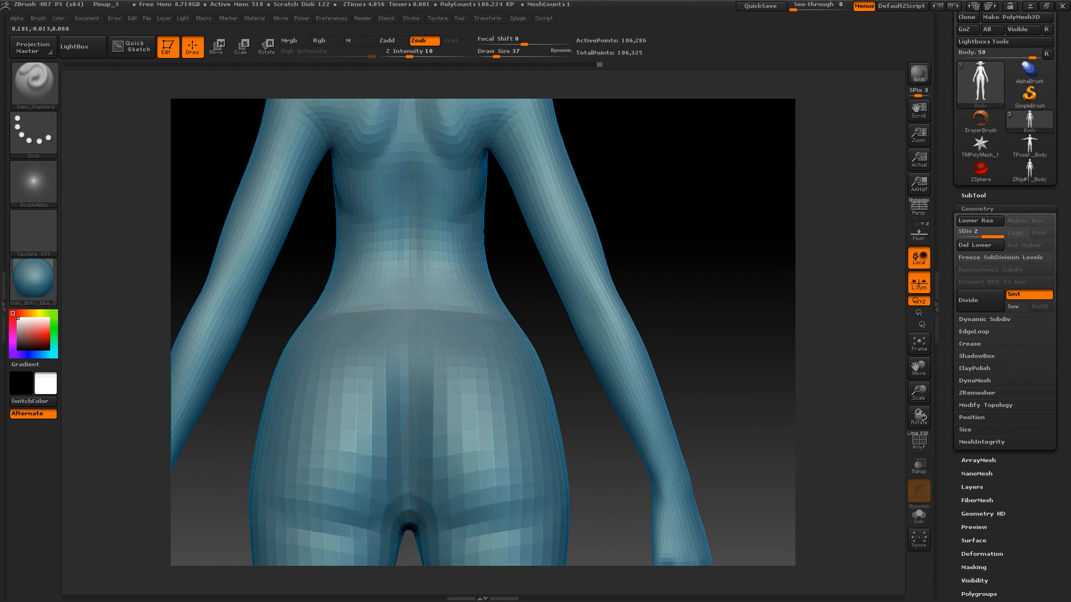
left_click_drag(245, 509, 249, 502)
Smooth the folds under the buttocks and deepen the cleft where it meets the inner thighs
left_click_drag(648, 489, 673, 278, "alt")
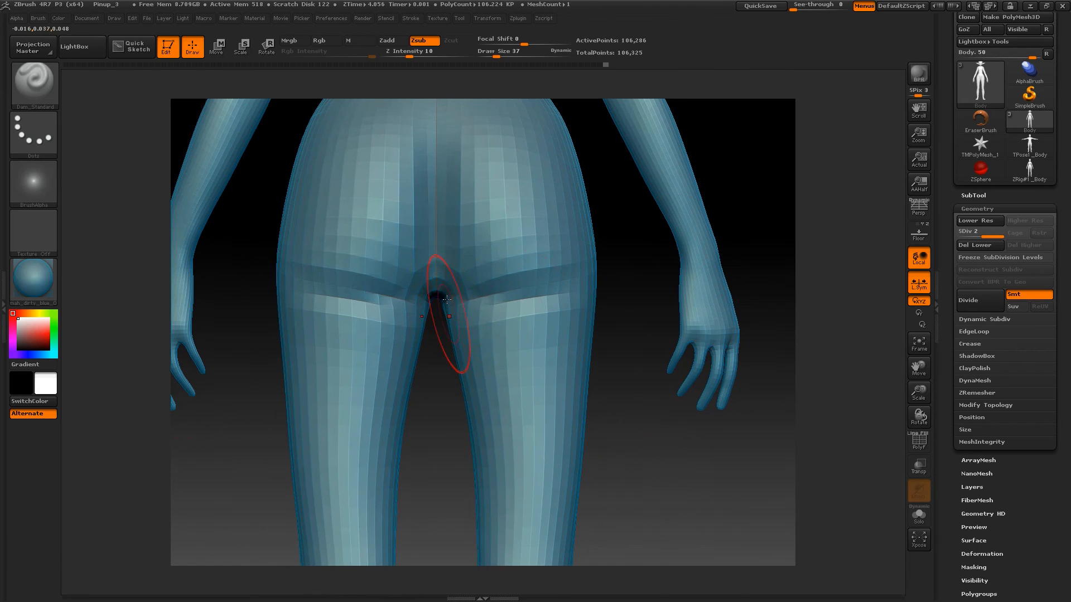
mouse_move(359, 328)
left_mouse_down("shift")
mouse_move(326, 320)
mouse_move(304, 293)
mouse_move(402, 301)
left_mouse_up("shift")
left_click_drag(683, 456, 661, 161, "alt")
mouse_move(610, 223)
left_mouse_down()
mouse_move(646, 236)
mouse_move(601, 232)
mouse_move(631, 301)
mouse_move(647, 491)
left_mouse_up()
mouse_move(420, 279)
left_mouse_down()
mouse_move(340, 274)
mouse_move(399, 260)
mouse_move(437, 283)
left_mouse_up()
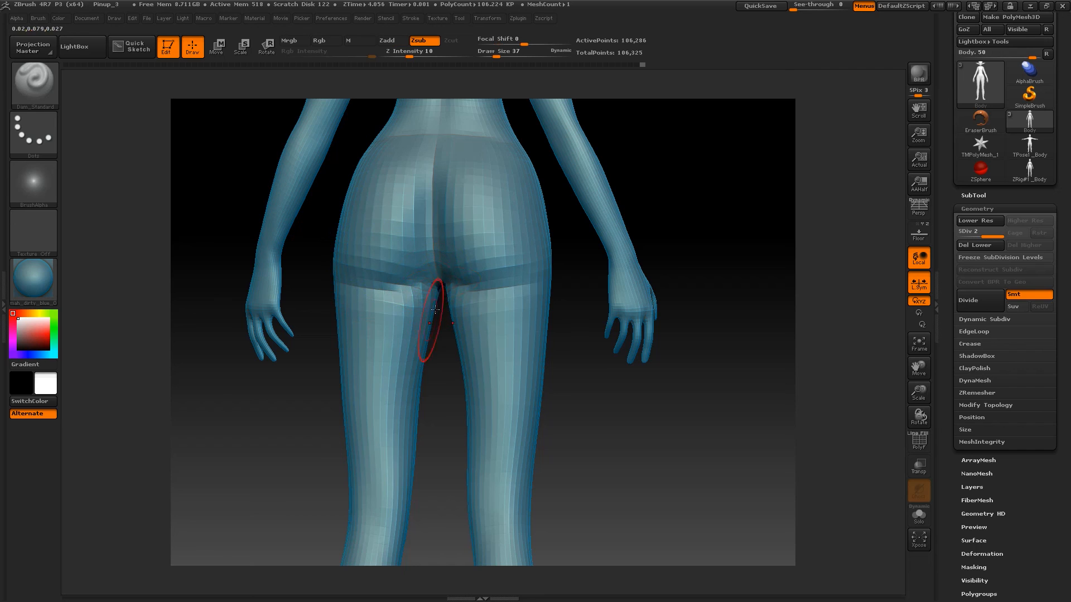
Refine the elbow and armpit creases from behind and touch up the lines of the upper back
left_click_drag(664, 449, 382, 260, "alt")
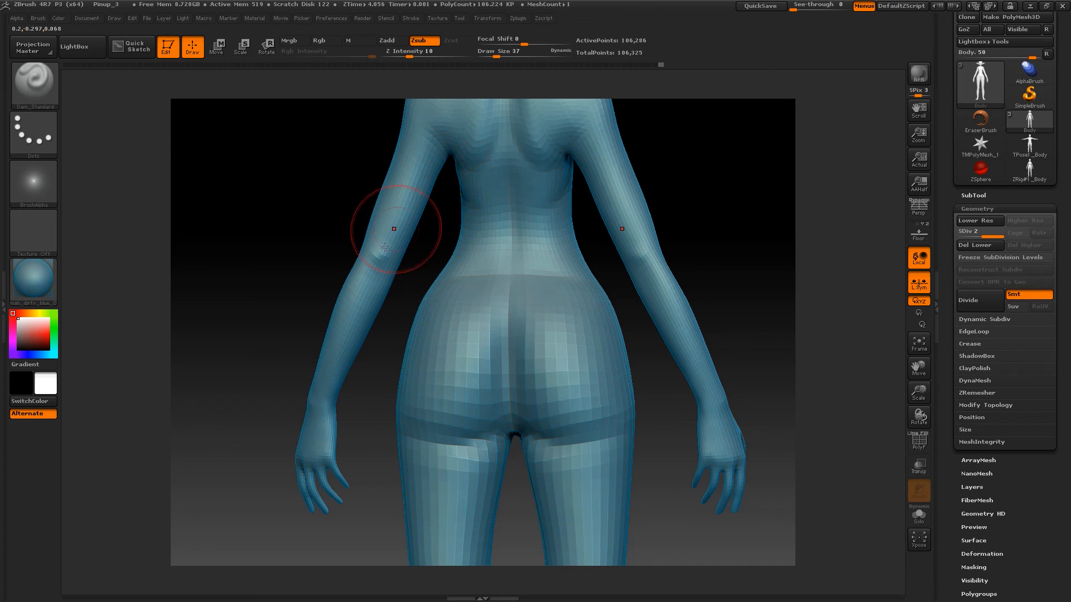
left_click_drag(437, 248, 393, 375, "alt")
left_click_drag(382, 214, 409, 289)
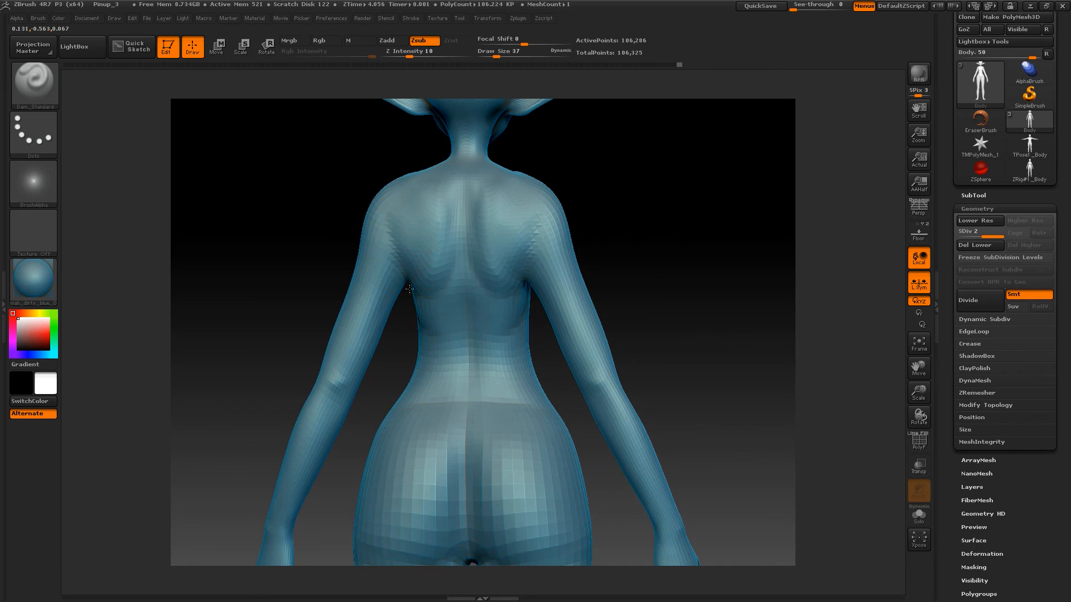
left_click_drag(634, 191, 502, 168)
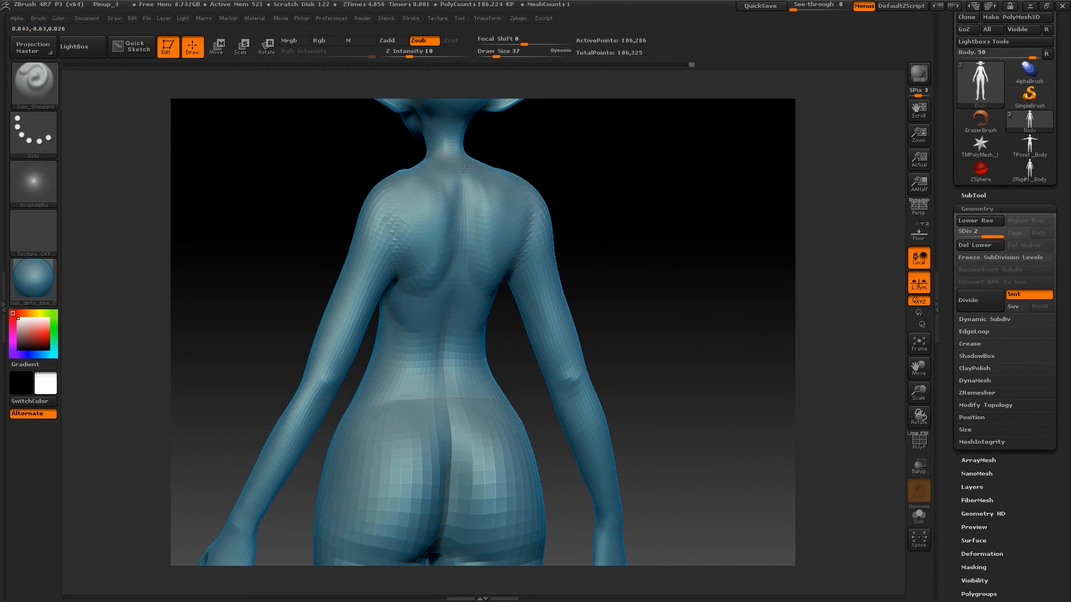
mouse_move(609, 177)
left_mouse_down()
mouse_move(595, 208)
mouse_move(625, 183)
left_mouse_up()
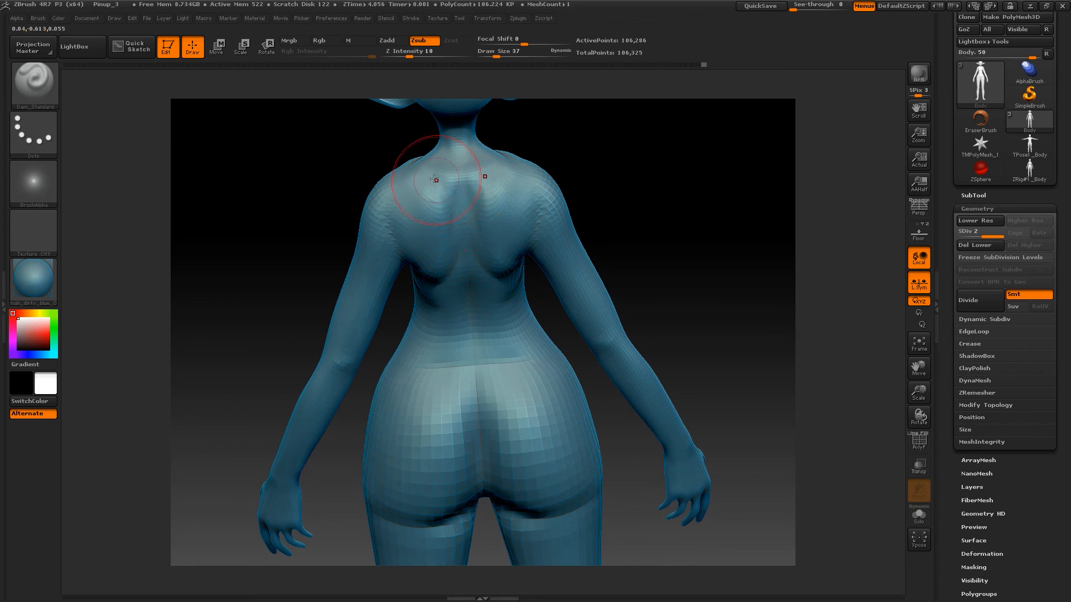
left_click_drag(601, 204, 626, 163)
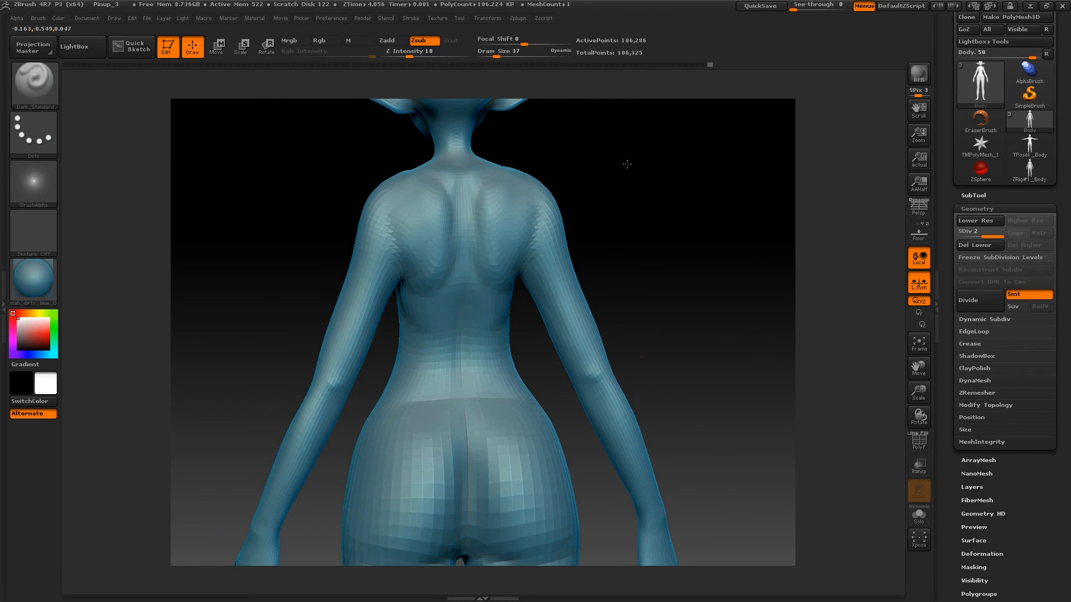
Carve creases at the backs of both knees with the Dam_Standard brush
left_click_drag(645, 220, 597, 425, "alt")
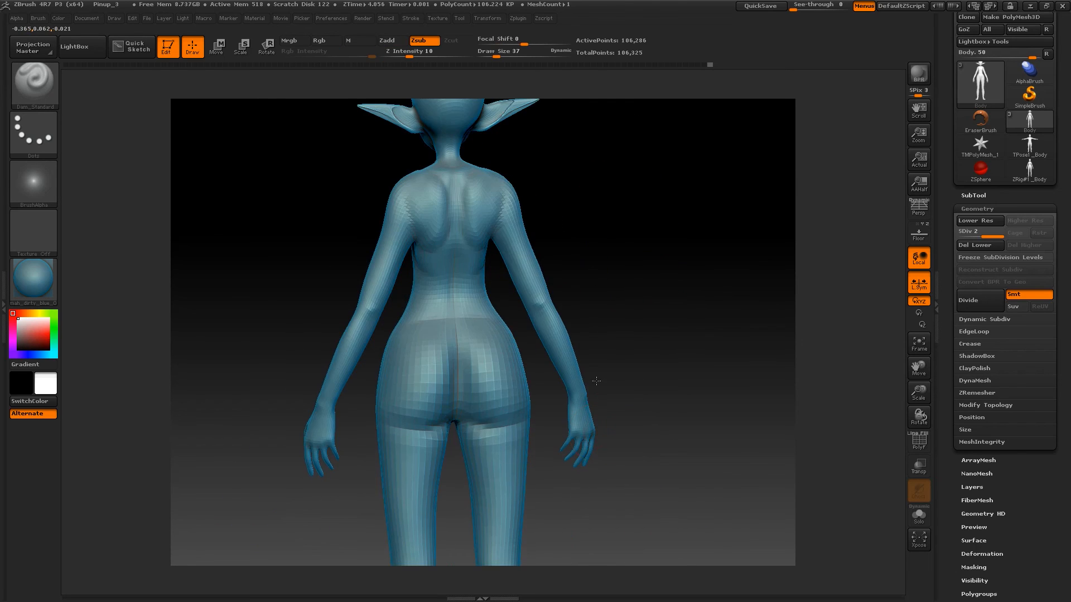
left_click_drag(621, 363, 618, 215, "alt")
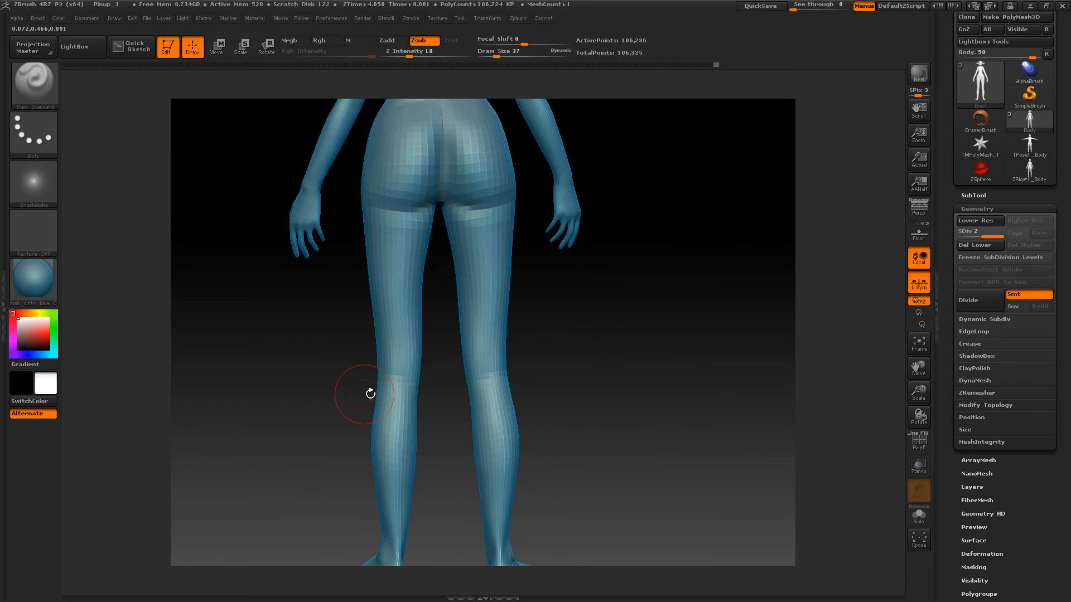
left_click_drag(478, 437, 550, 294, "alt")
left_click_drag(406, 392, 557, 282)
Carve a horizontal crease across the lower belly beneath the navel, extending toward the hips
left_click_drag(587, 215, 570, 511, "alt")
left_click_drag(606, 257, 646, 397, "alt")
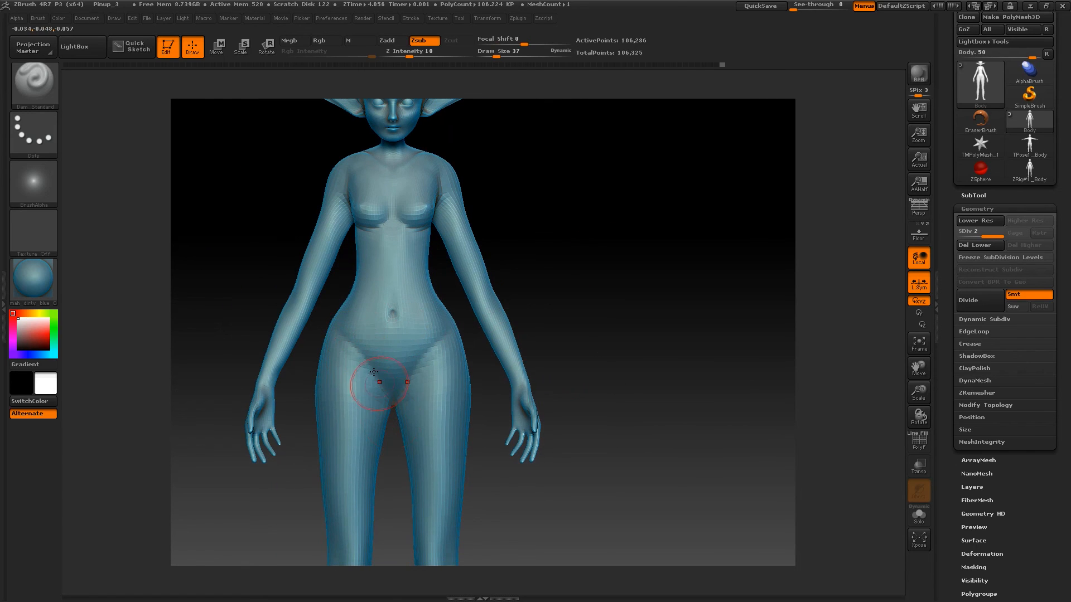
left_click_drag(384, 341, 426, 335)
left_click_drag(333, 318, 350, 322)
left_click_drag(579, 210, 574, 293, "alt")
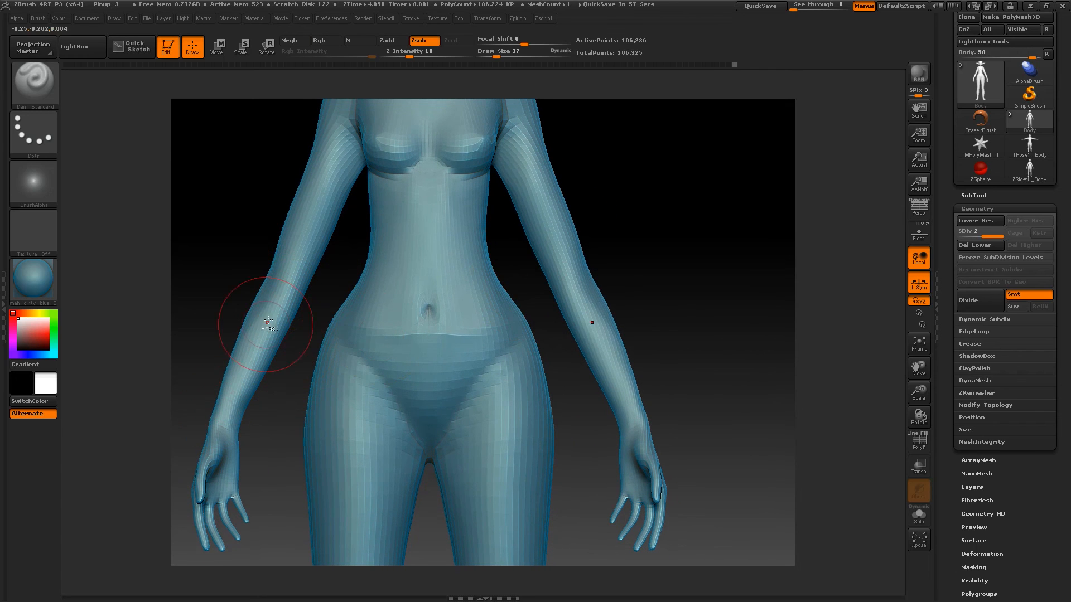
Refine the creases of the forearms, wrists and front armpits with the Dam_Standard brush
left_click_drag(215, 444, 259, 297)
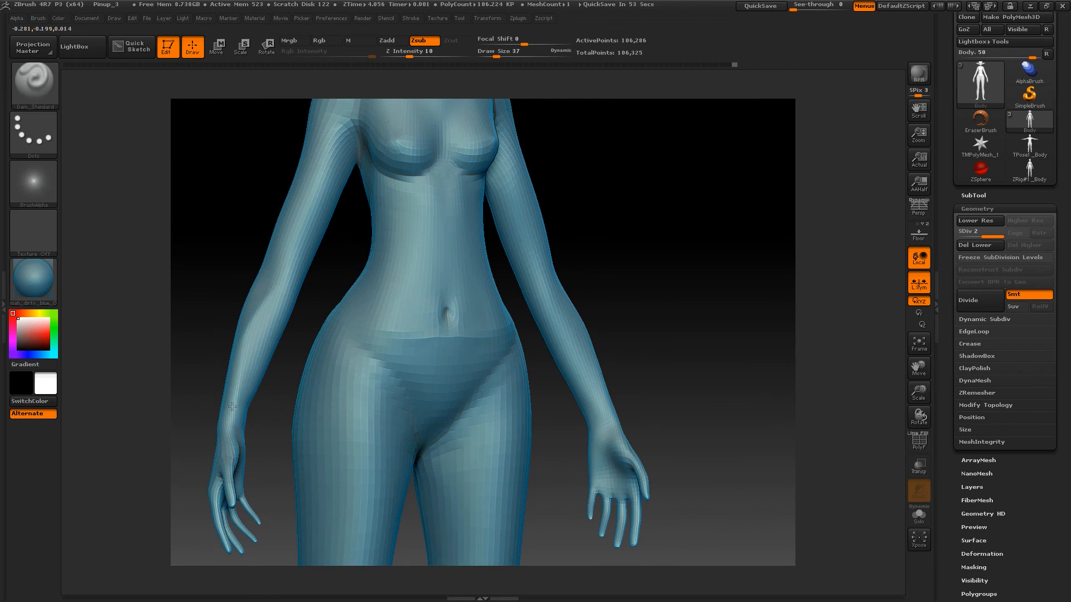
left_click_drag(346, 222, 324, 217)
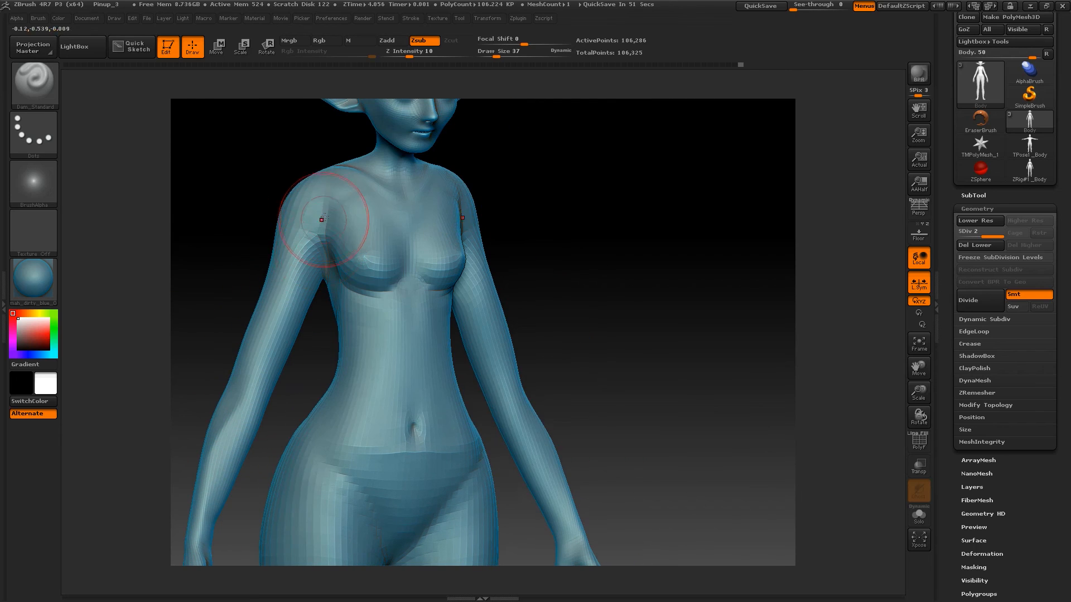
left_click_drag(647, 273, 545, 263)
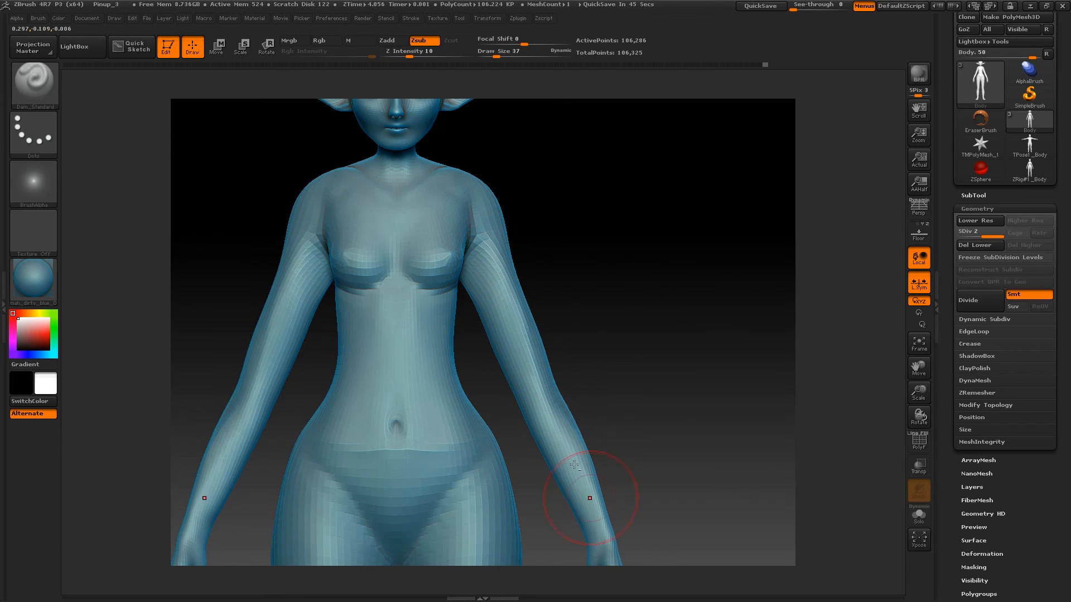
Smooth the crease beneath the navel and define a lower line across the pubic area between the groin creases
left_click_drag(717, 402, 735, 222, "alt")
left_click_drag(725, 225, 681, 228, "alt")
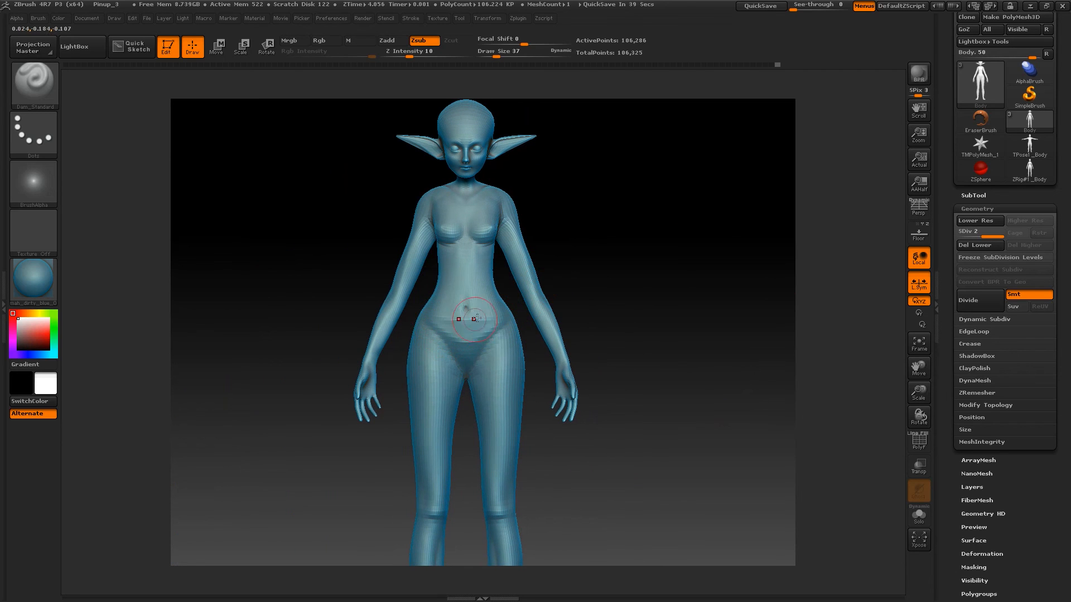
left_click_drag(478, 318, 442, 320, "shift")
left_click_drag(640, 333, 641, 410, "alt")
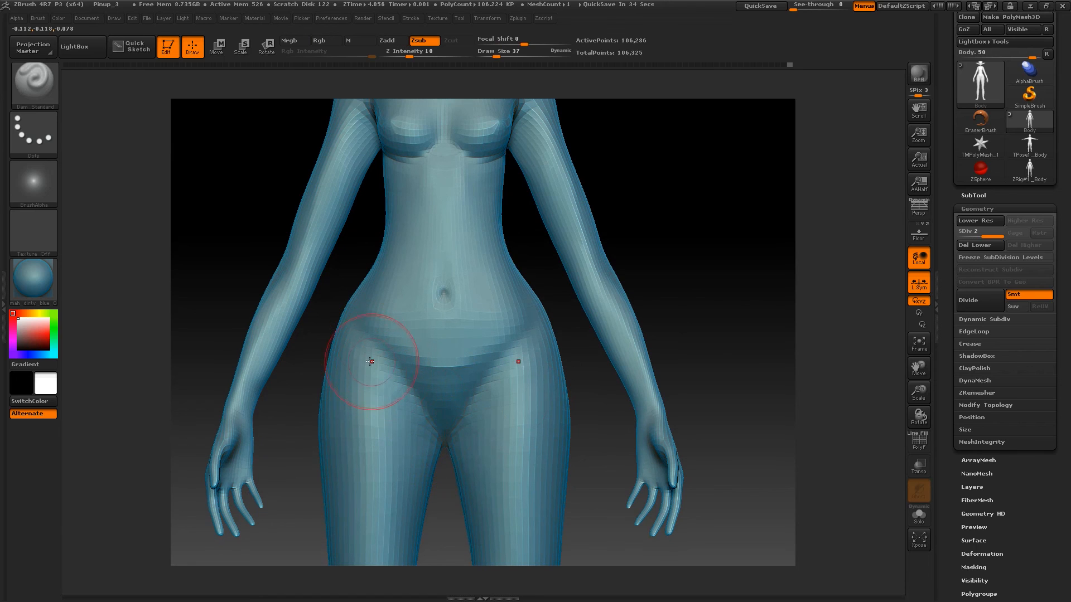
left_click_drag(729, 378, 619, 228, "alt")
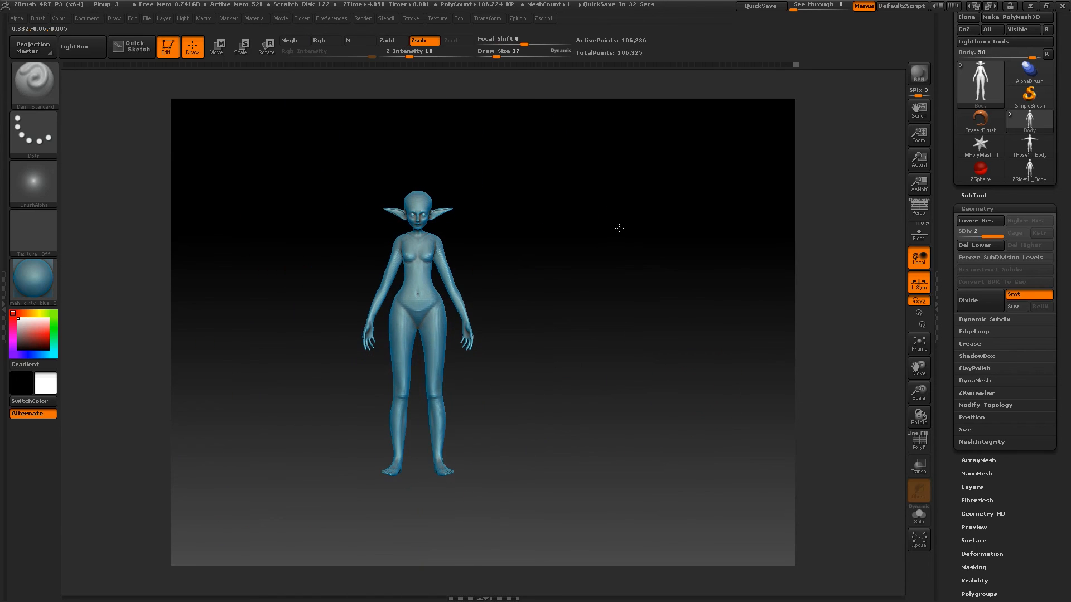
Show the floor grid with the reference artwork and lower the body to subdivision level 1
left_click_drag(594, 318, 680, 286)
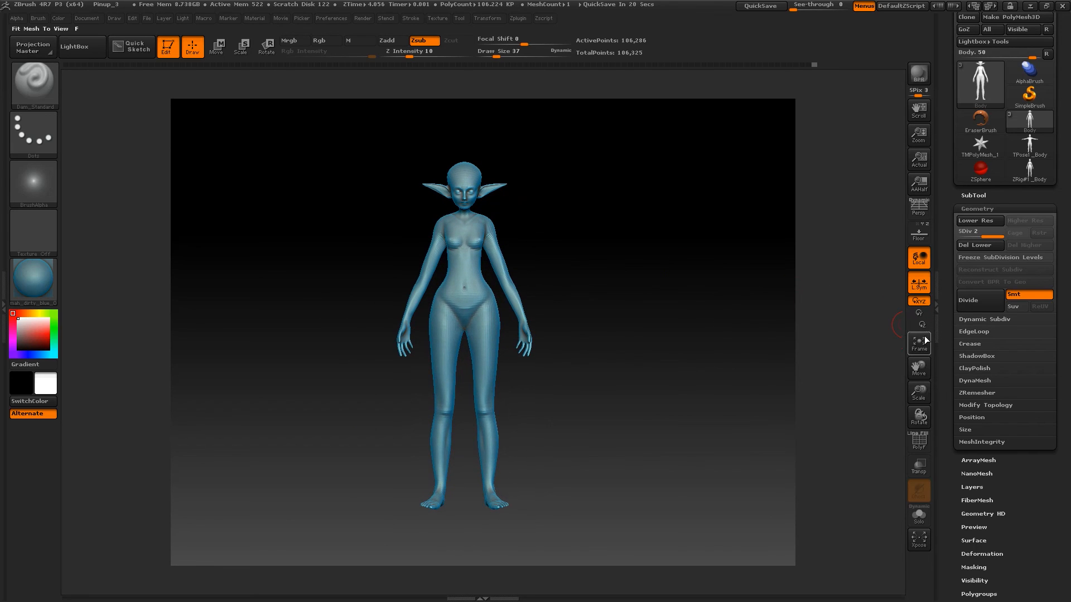
left_click(919, 232)
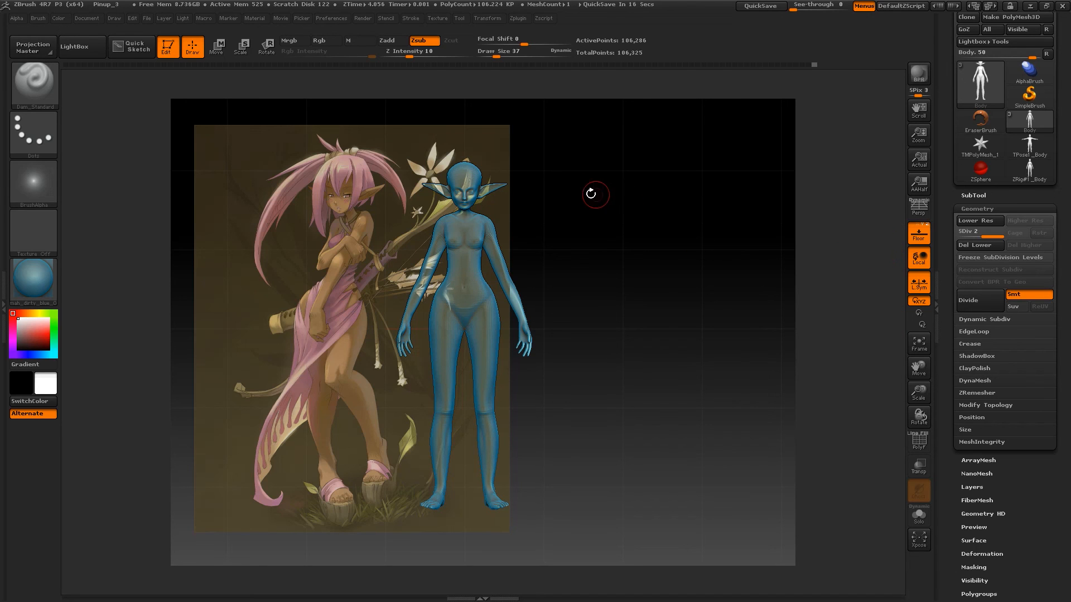
key("space")
left_click_drag(995, 234, 965, 234)
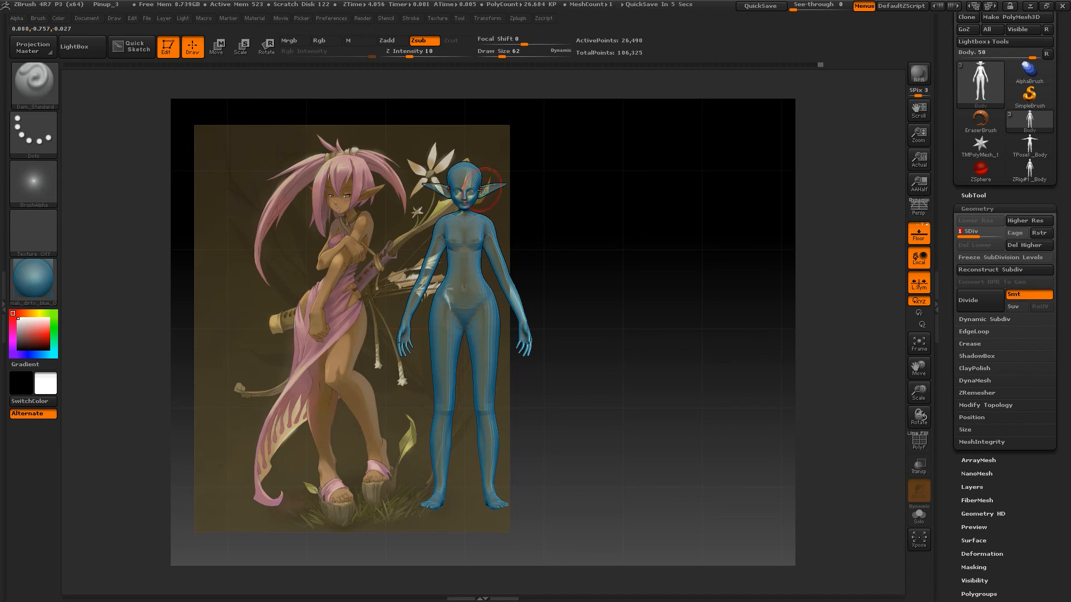
Switch to Transpose Move and mask the body from the neck down, leaving the head unmasked
key("w")
left_click_drag(465, 218, 465, 198, "ctrl")
left_click(483, 306)
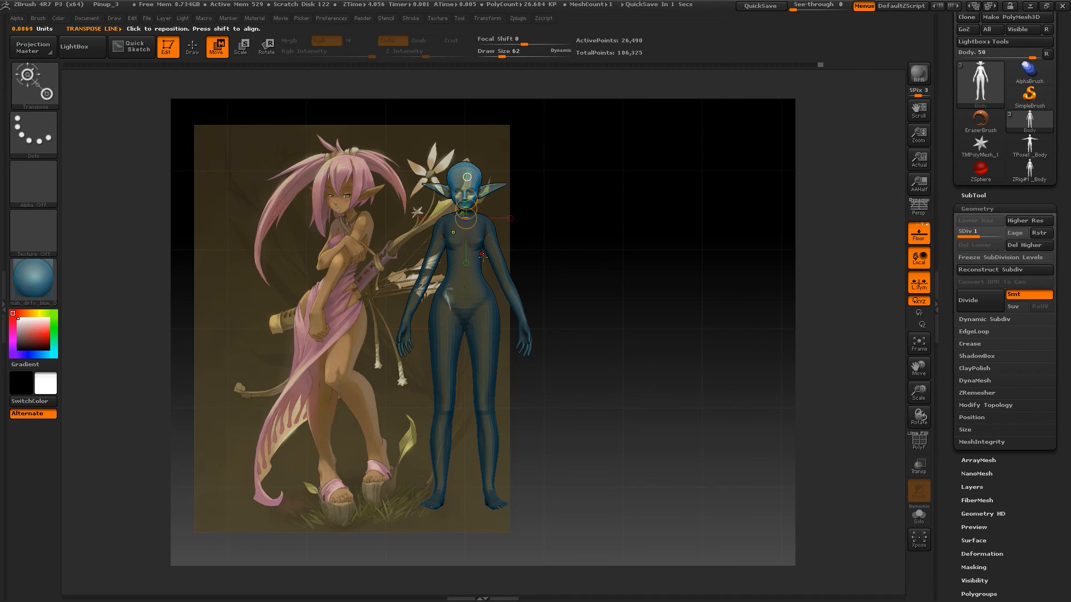
Draw a transpose line from the base of the neck up past the top of the head in front view
left_click_drag(466, 238, 462, 185)
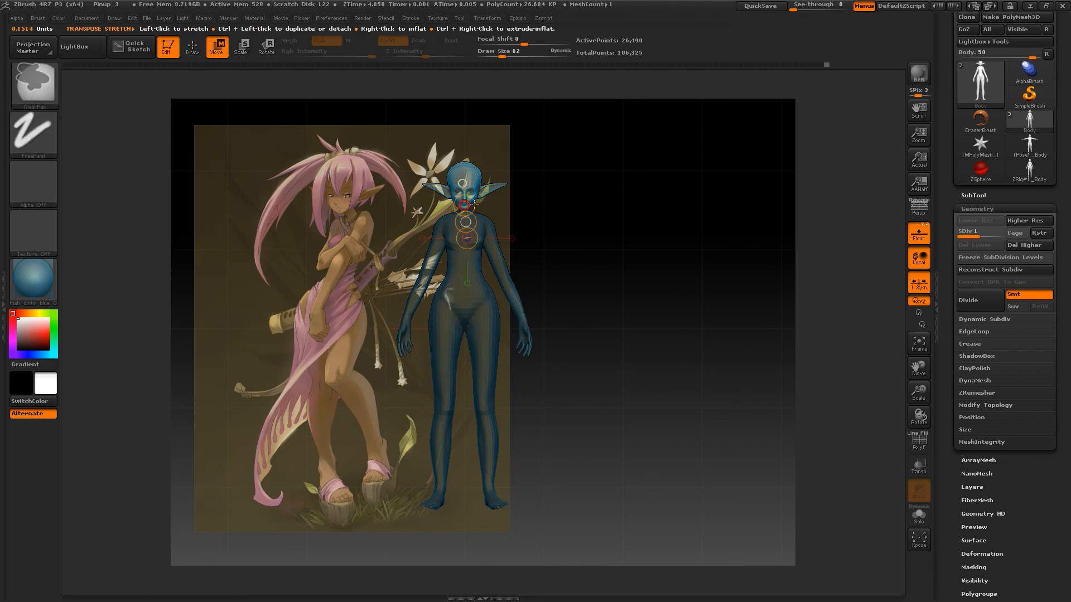
left_click_drag(492, 312, 557, 305)
left_click_drag(465, 216, 466, 124)
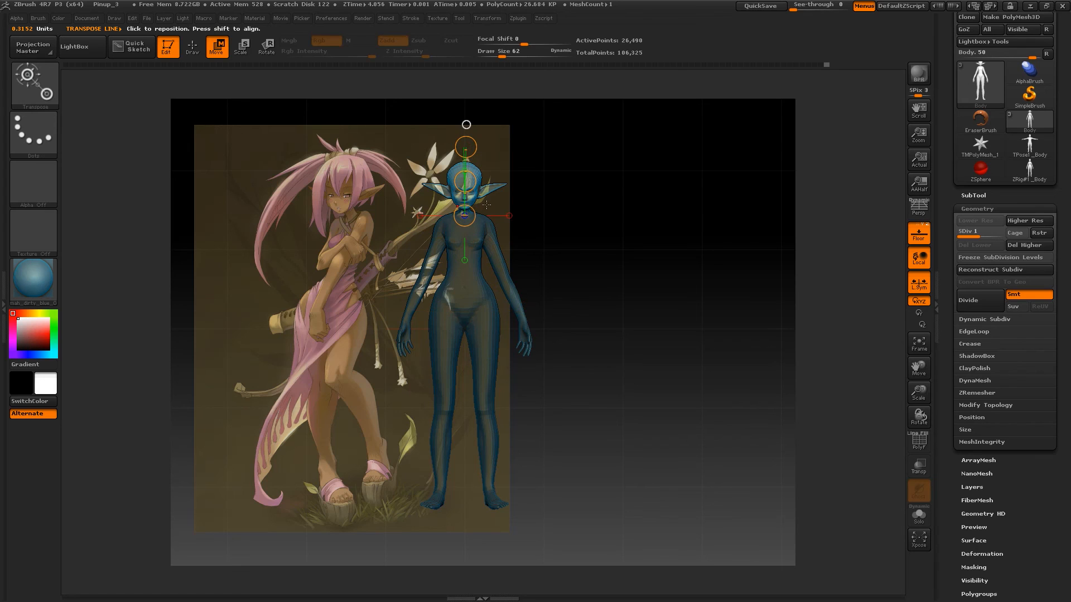
left_click_drag(486, 204, 494, 208, "alt")
mouse_move(436, 264)
left_mouse_down()
mouse_move(583, 220)
mouse_move(609, 267)
mouse_move(598, 329)
left_mouse_up()
left_click(475, 274)
left_click(448, 375)
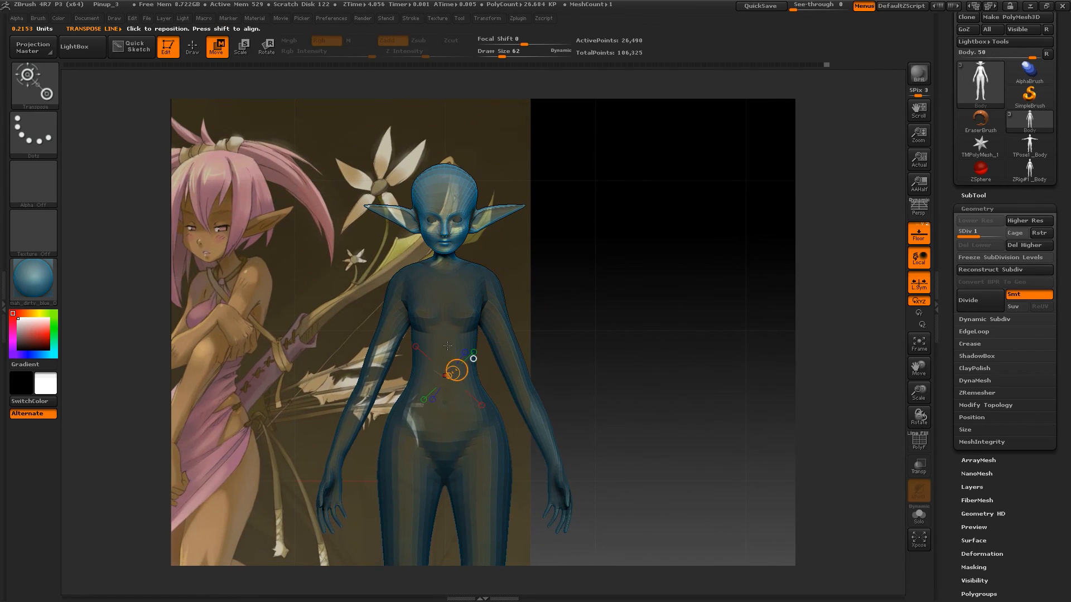
left_click_drag(442, 270, 444, 166)
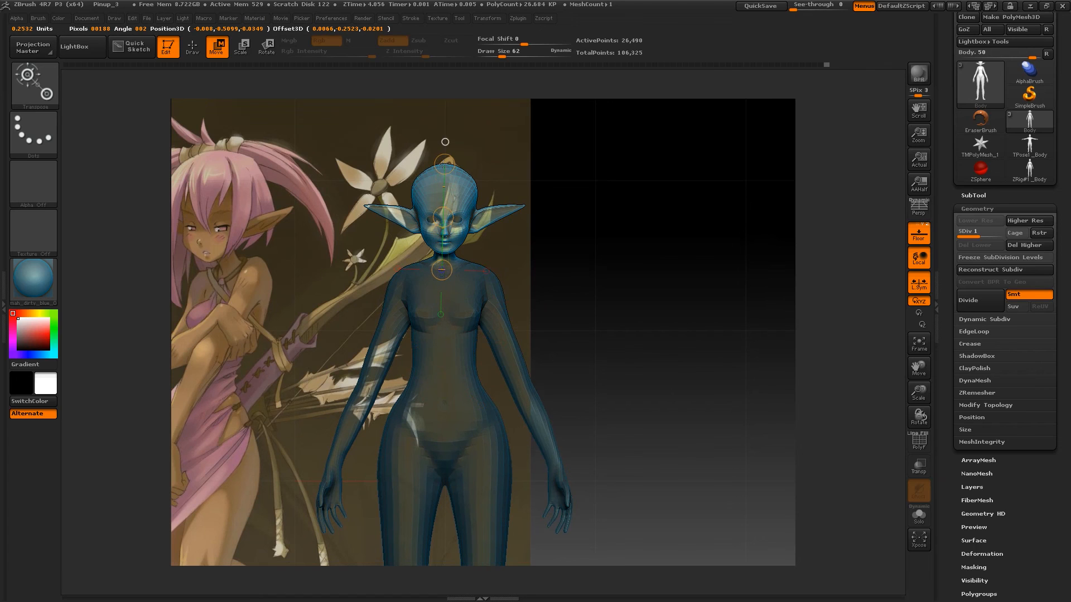
Enlarge the unmasked head slightly from the base of the neck with Transpose Scale in side view
left_click_drag(602, 189, 572, 190, "shift")
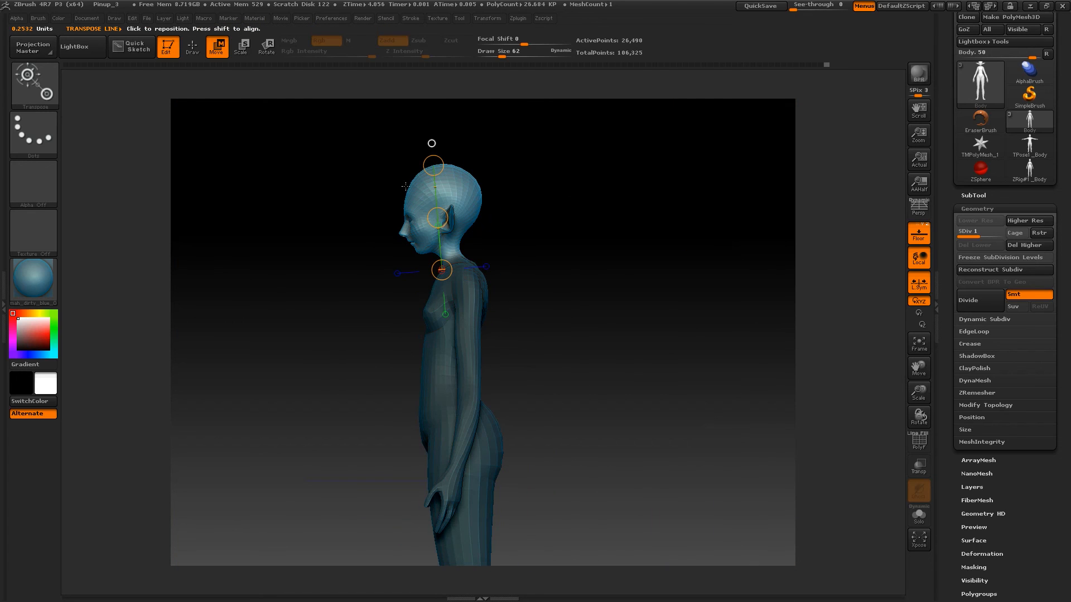
key("e")
left_click_drag(433, 166, 445, 148)
left_click_drag(580, 214, 569, 241, "shift")
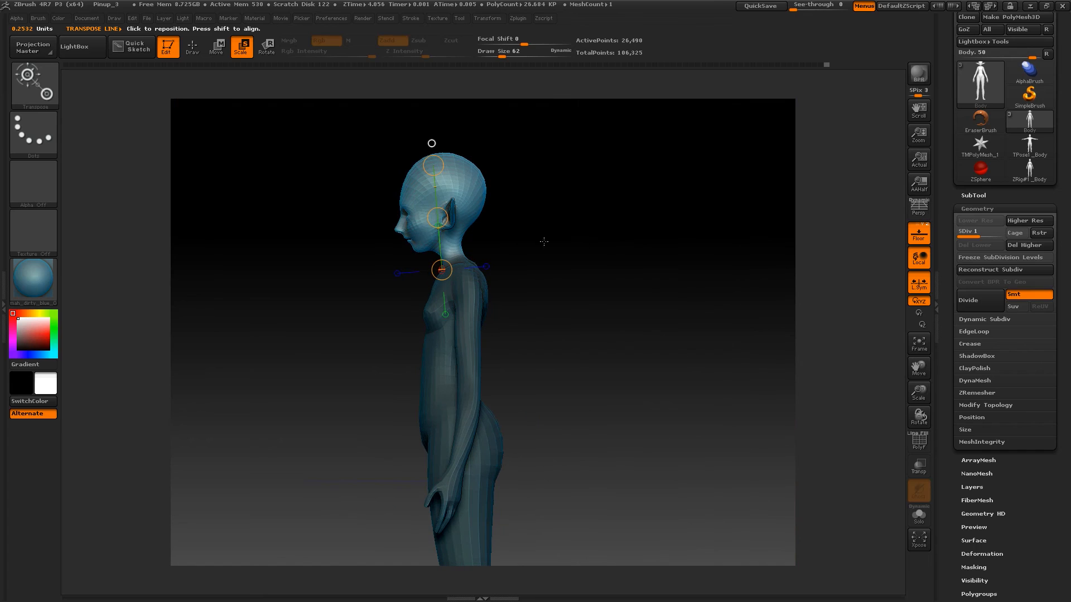
Try to move the enlarged head slightly downward with Transpose Move, and undo it
key("w")
left_click_drag(440, 218, 438, 224)
key("ctrl+z")
Soften the body mask's edge around the neck, try moving the head down once more, and undo that move
key("q")
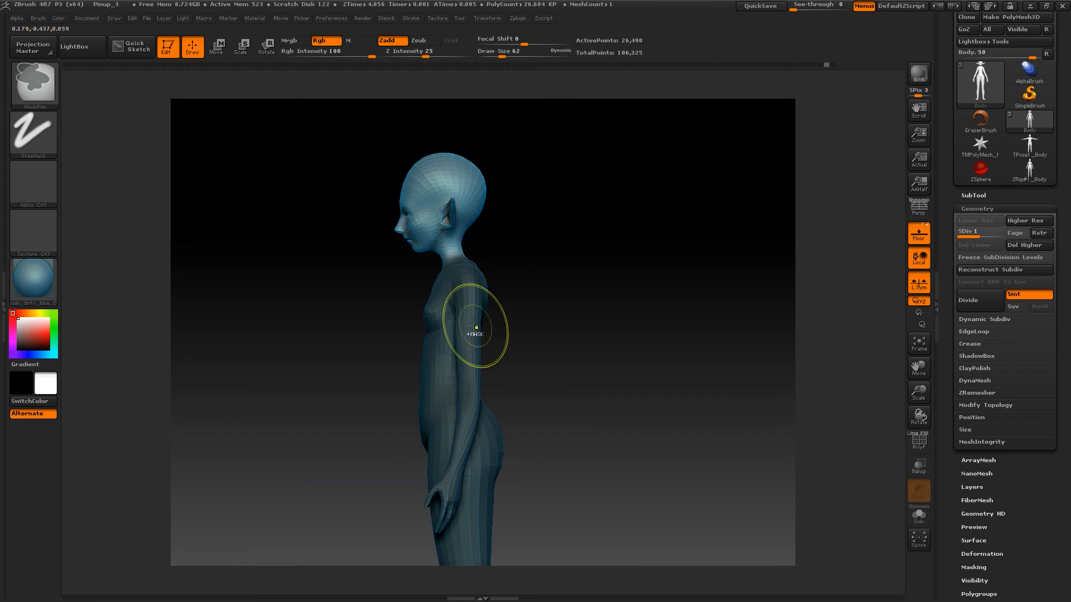
left_click(465, 329, "ctrl")
left_click(469, 332, "ctrl")
mouse_move(543, 299)
left_mouse_down()
mouse_move(624, 304)
mouse_move(485, 291)
left_mouse_up()
left_click(422, 322, "ctrl")
key("w")
left_click_drag(418, 219, 414, 229)
key("ctrl+z")
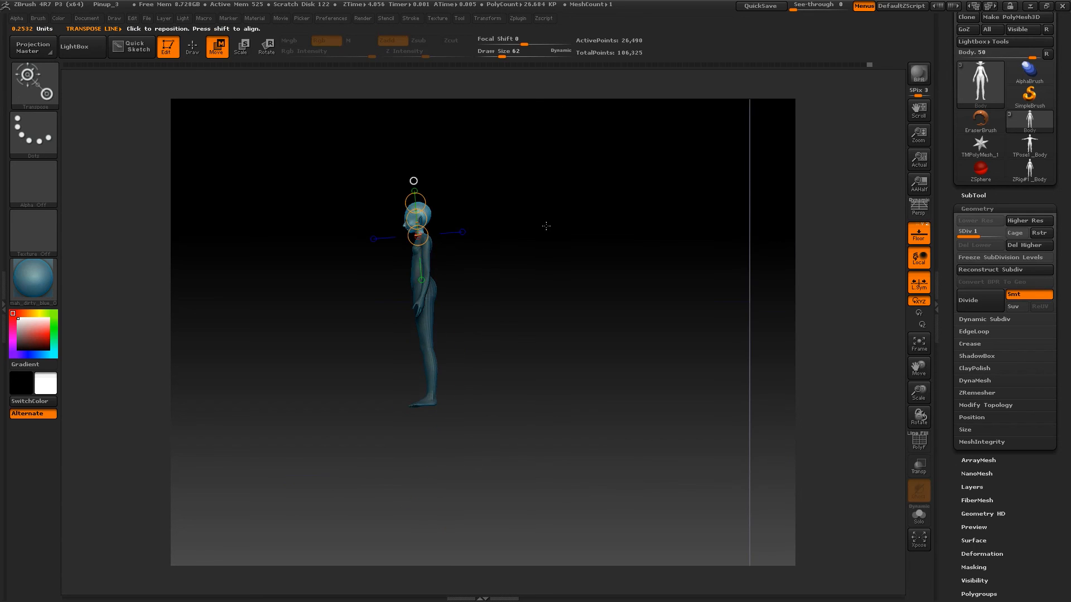
Clear the head-related mask and mask the body down to the ankles, leaving only the feet unmasked
right_click_drag(590, 188, 597, 269, "ctrl")
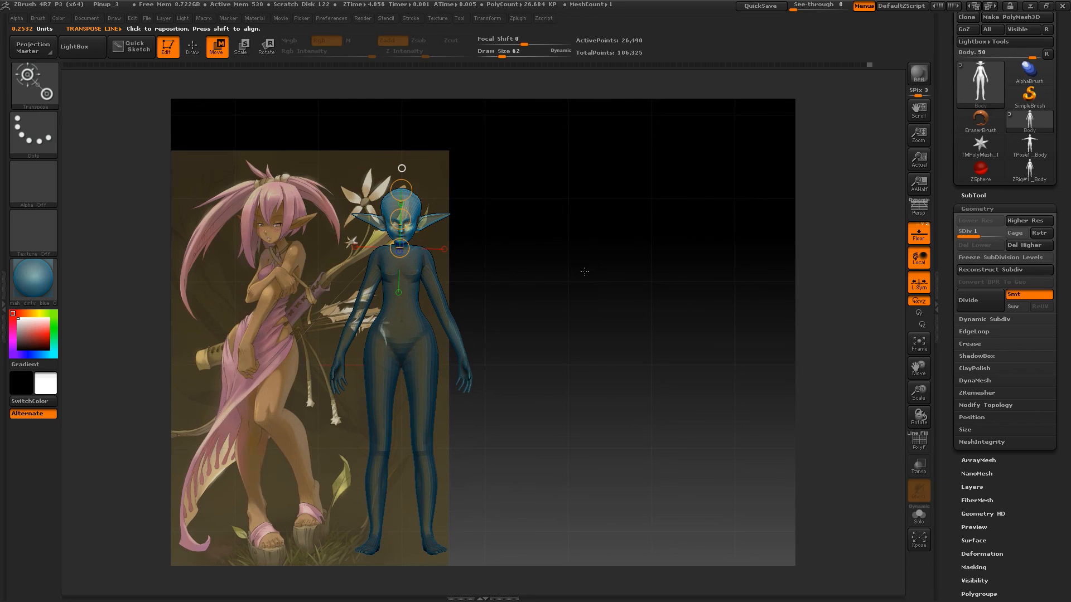
left_click_drag(596, 254, 579, 273, "ctrl")
right_click_drag(510, 473, 539, 279, "alt")
right_click_drag(554, 331, 576, 357, "alt")
right_click_drag(528, 464, 536, 289, "alt")
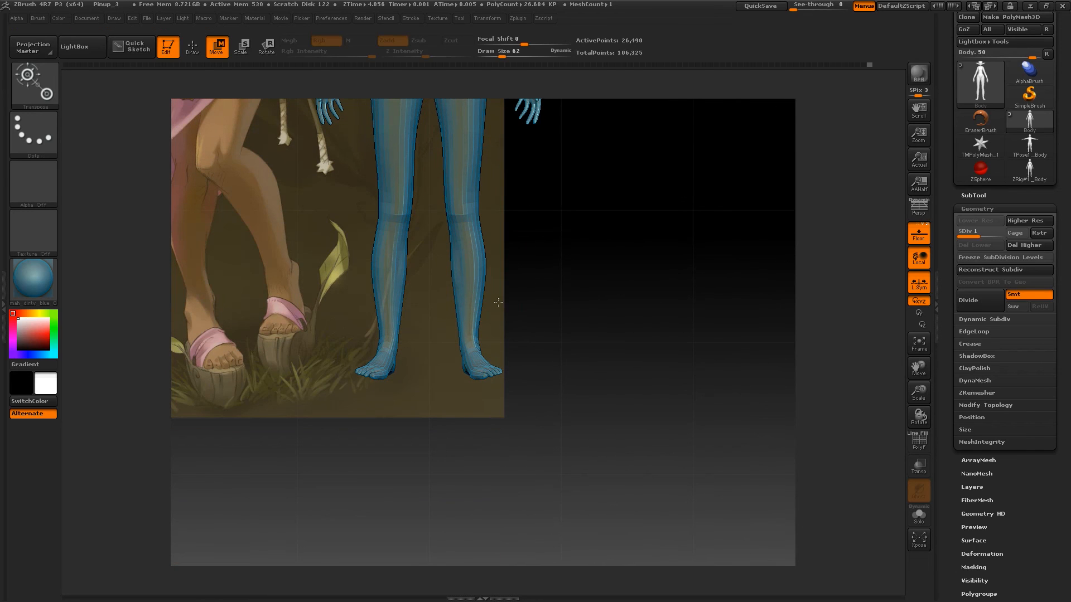
left_click_drag(467, 328, 473, 350, "ctrl")
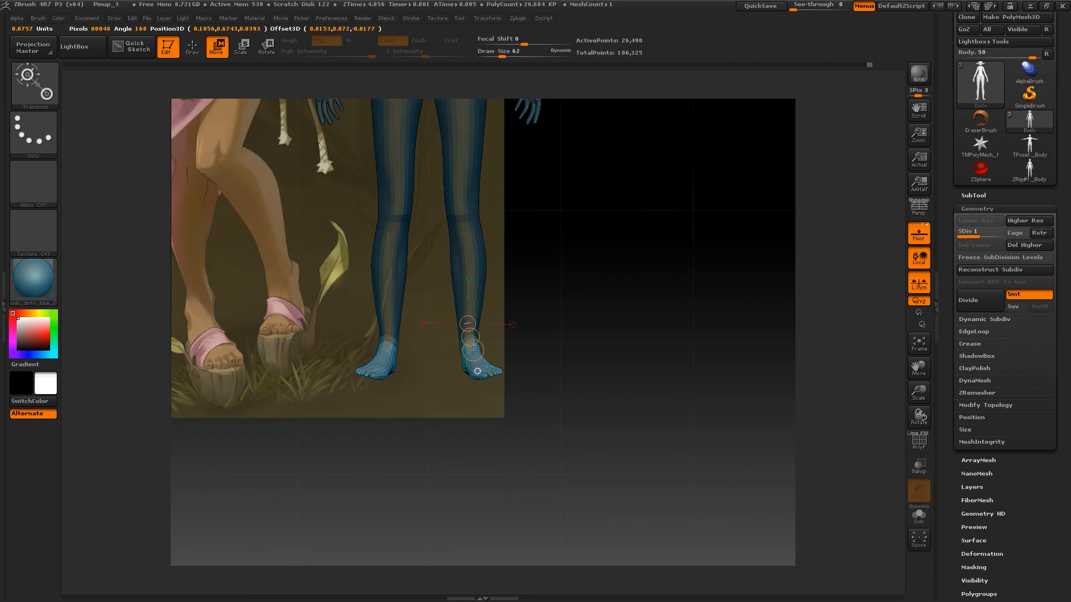
Place a transpose line along the foot and rotate both feet with Transpose Rotate so the soles sit flatter on the ground
right_click_drag(556, 345, 527, 345, "shift")
left_click(473, 293)
left_click_drag(477, 338, 475, 360)
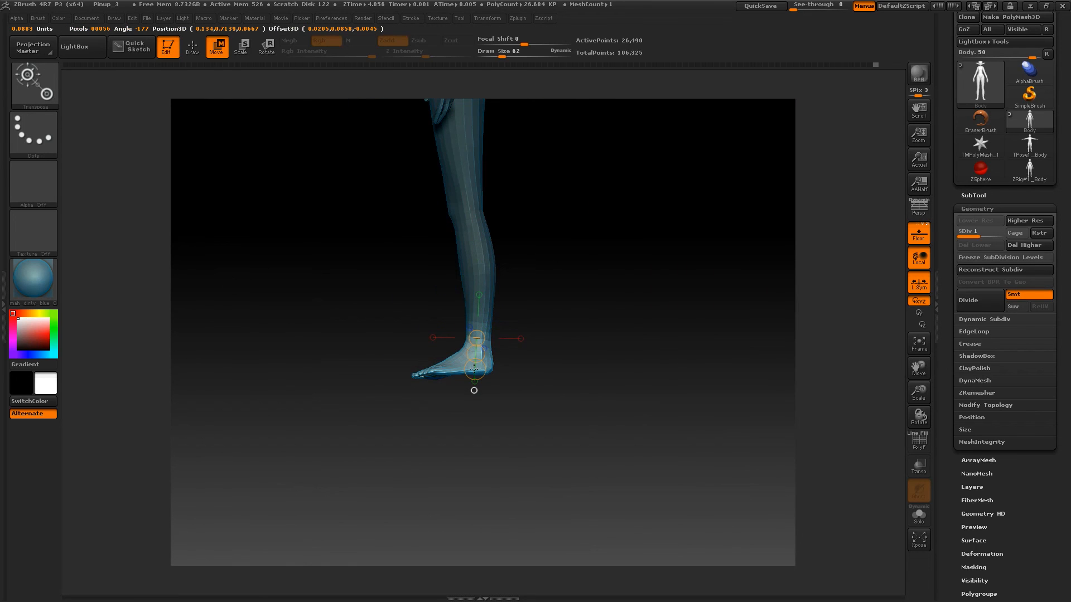
left_click_drag(536, 375, 561, 385, "shift")
mouse_move(481, 341)
left_mouse_down()
mouse_move(551, 371)
mouse_move(516, 333)
mouse_move(334, 308)
mouse_move(320, 296)
left_mouse_up()
left_click(506, 356)
mouse_move(608, 256)
left_mouse_down("shift")
mouse_move(611, 374)
mouse_move(640, 393)
mouse_move(614, 385)
left_mouse_up("shift")
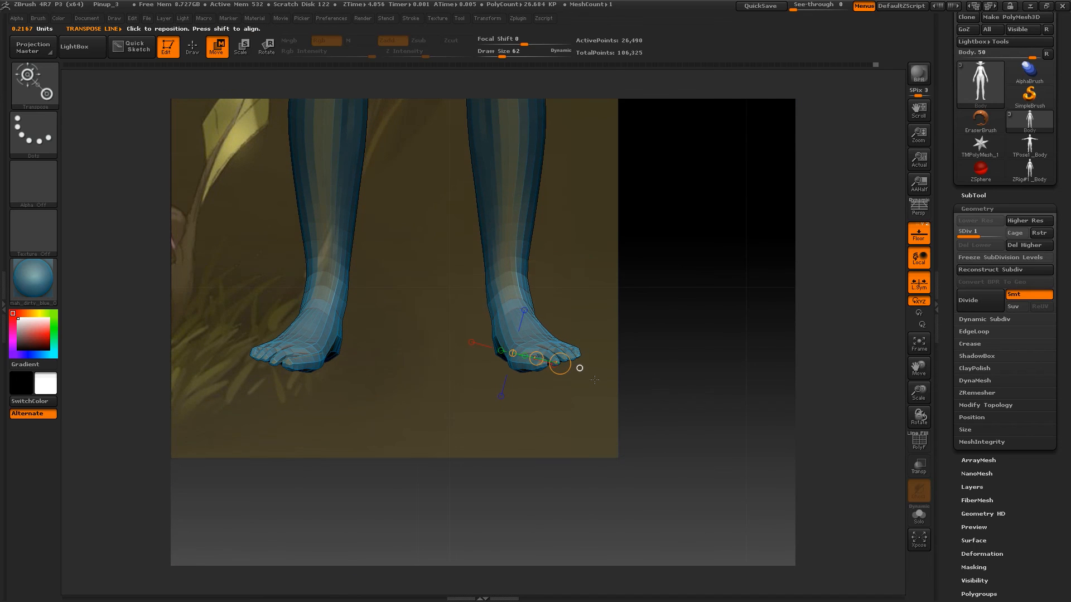
key("r")
left_click_drag(536, 359, 447, 346)
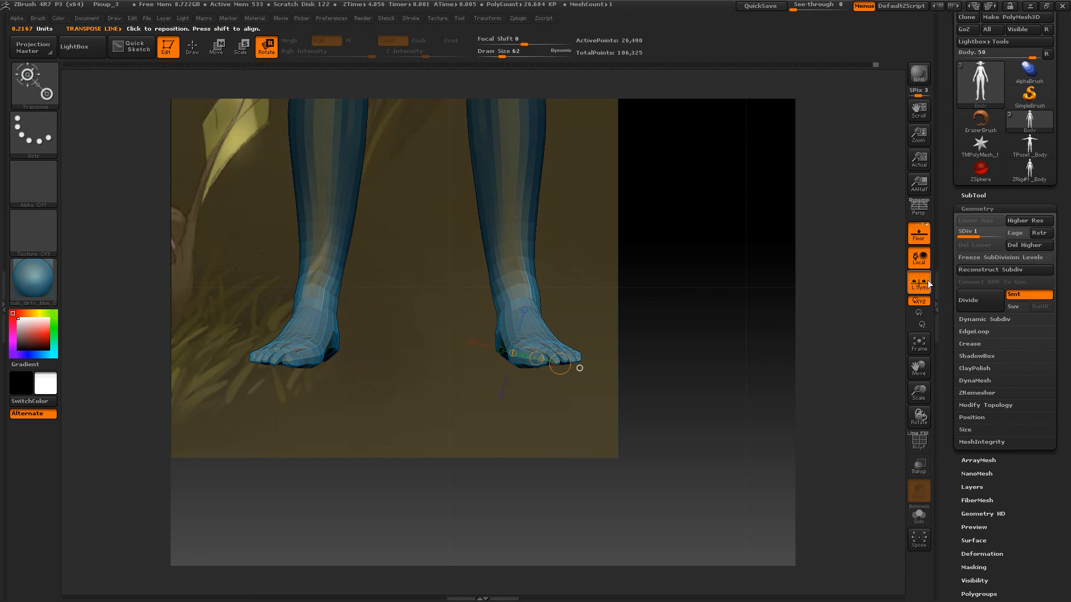
Return to Draw mode with the Dam_Standard brush and clear the mask, with the whole body beside the reference in view
left_click_drag(704, 340, 669, 218, "alt")
key("q")
mouse_move(680, 296)
left_mouse_down("alt")
mouse_move(649, 252)
mouse_move(684, 301)
mouse_move(724, 306)
left_mouse_up("alt")
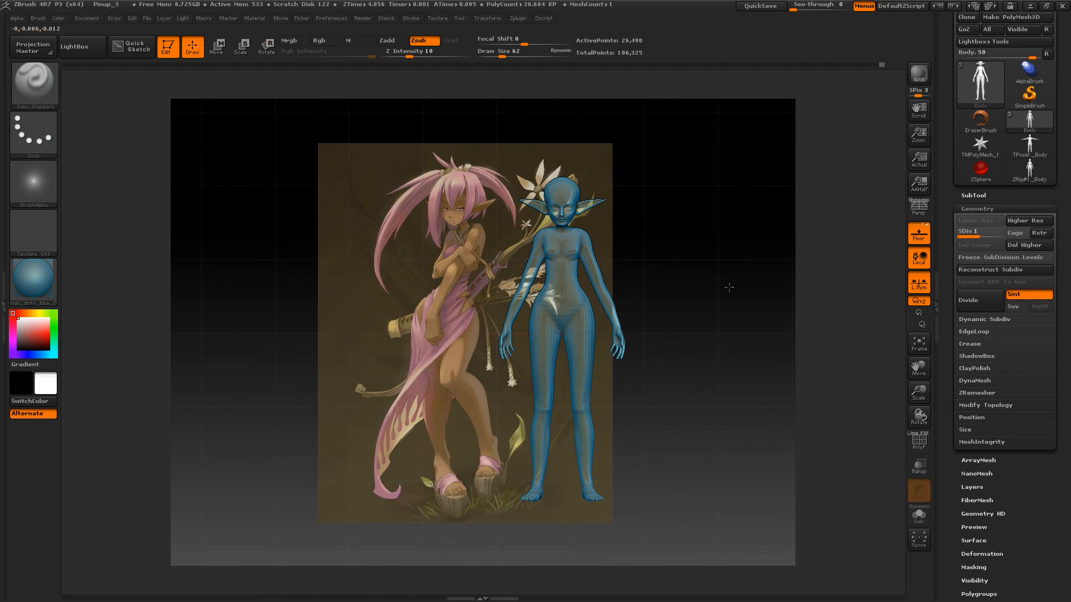